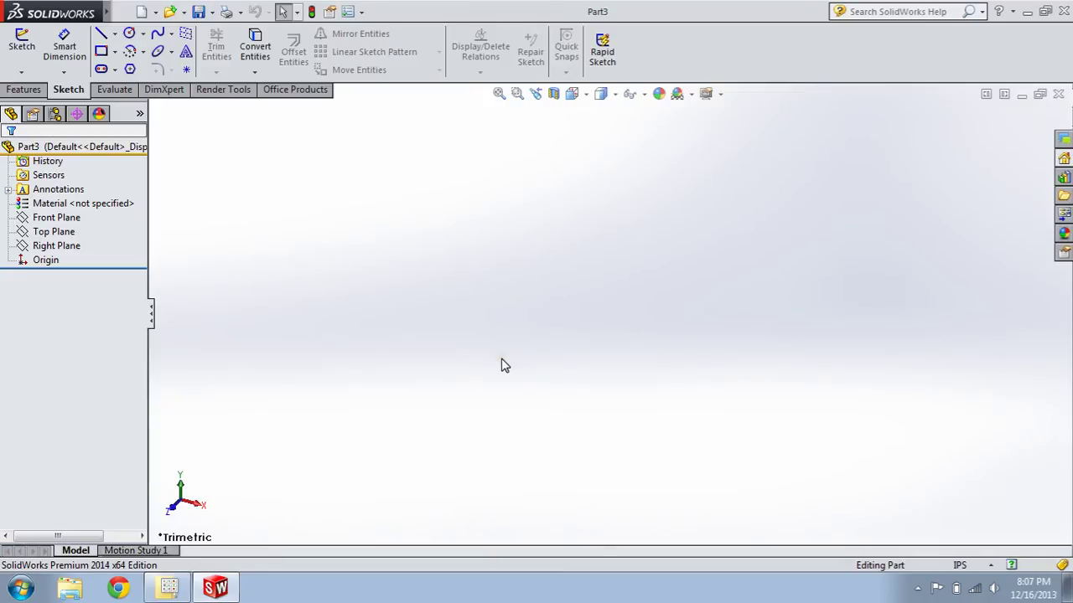
# - Start a new sketch on the Front Plane
pyautogui.click(64, 177)
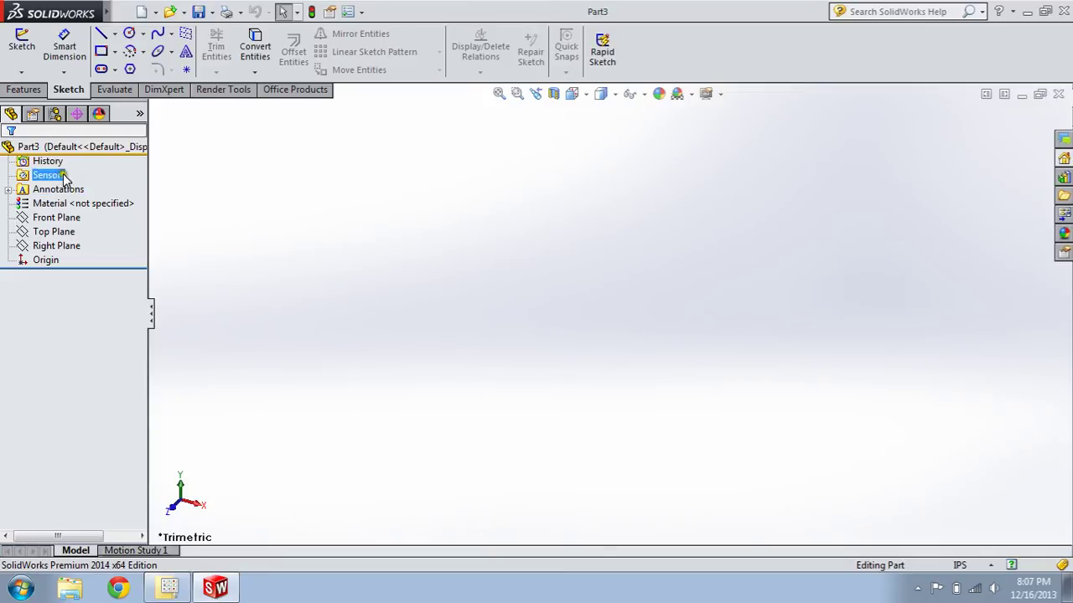
pyautogui.click(21, 72)
pyautogui.click(38, 88)
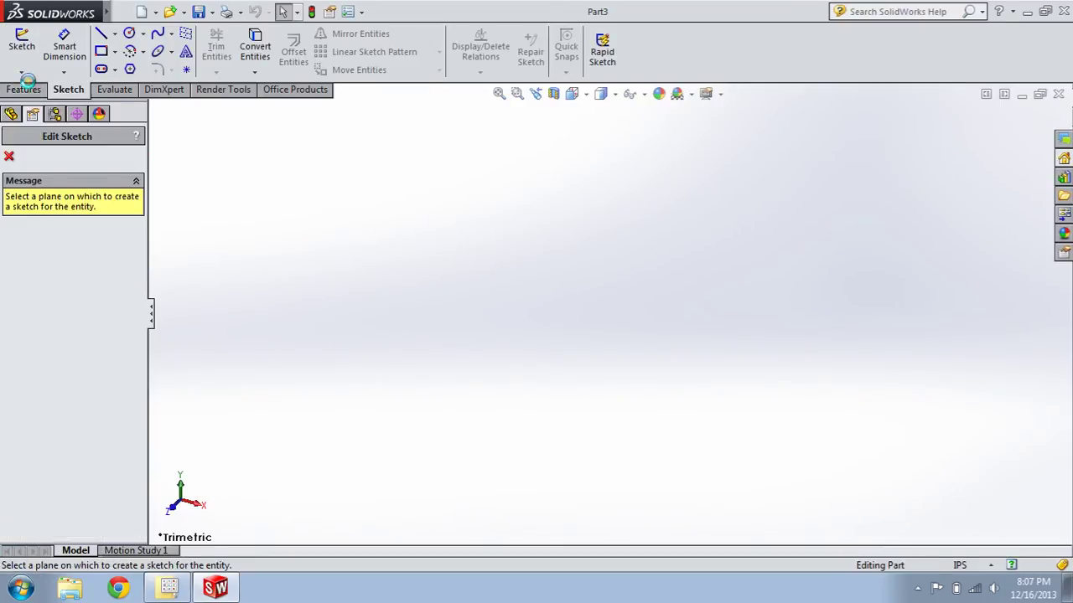
pyautogui.click(670, 239)
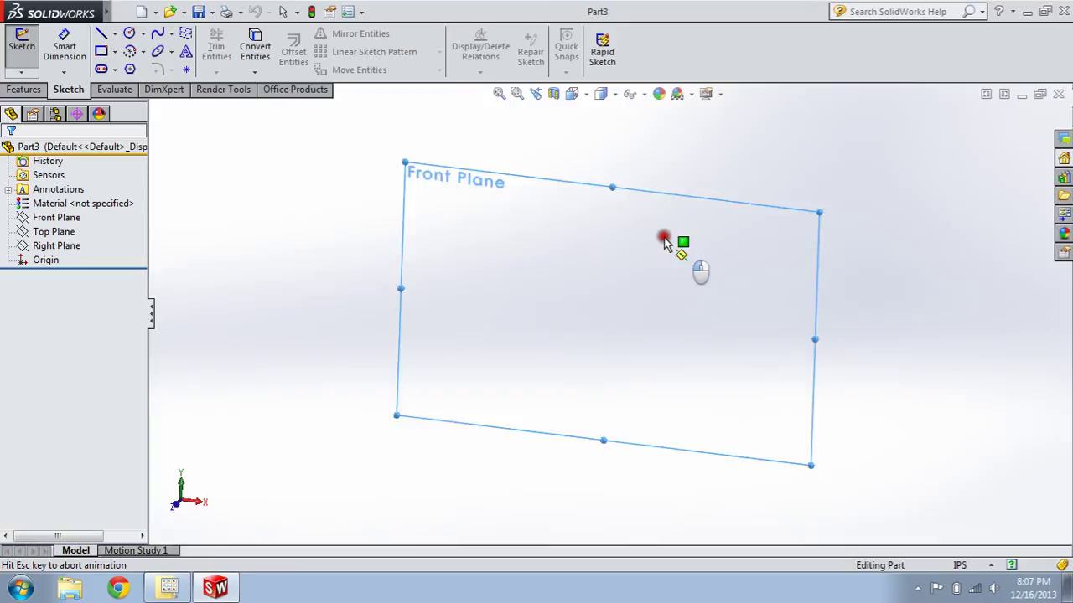
# - Sketch a vertical line about 2.25 in long running through the origin
pyautogui.click(101, 34)
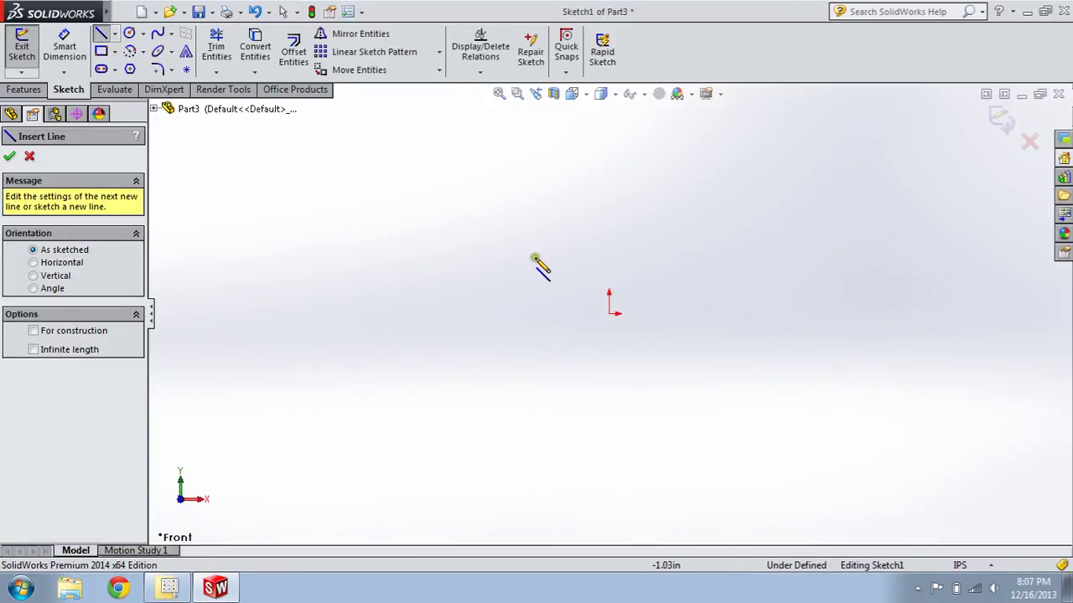
pyautogui.click(605, 228)
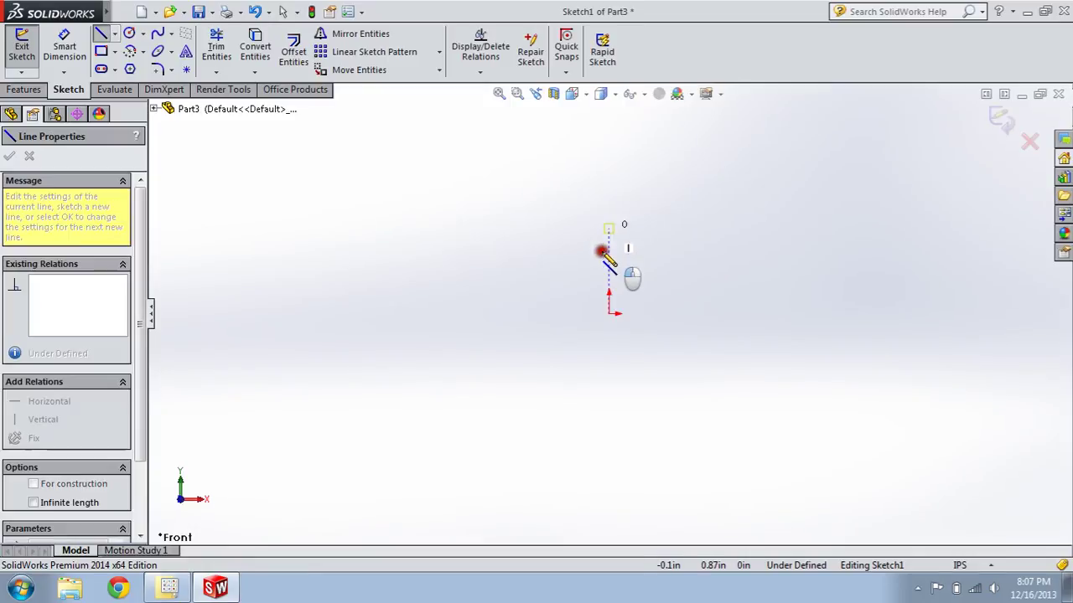
pyautogui.click(608, 390)
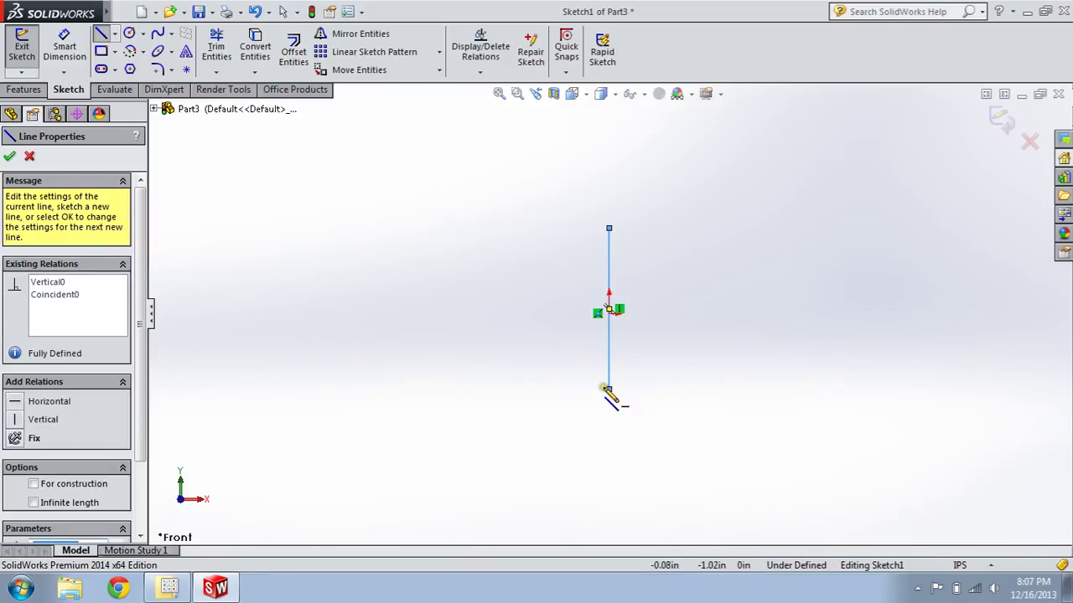
pyautogui.doubleClick(608, 391)
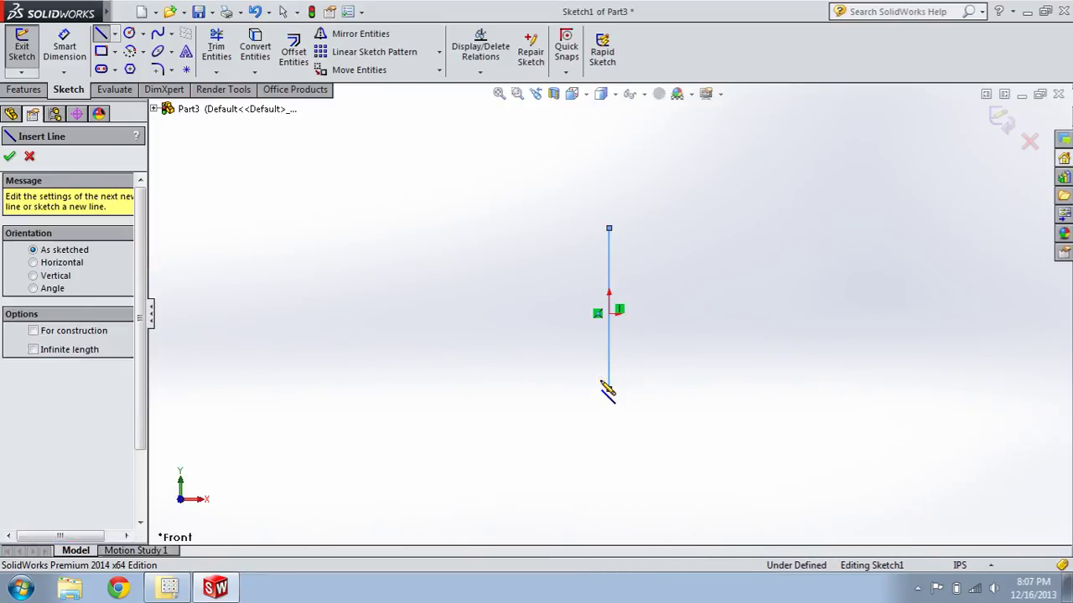
pyautogui.press('Escape')
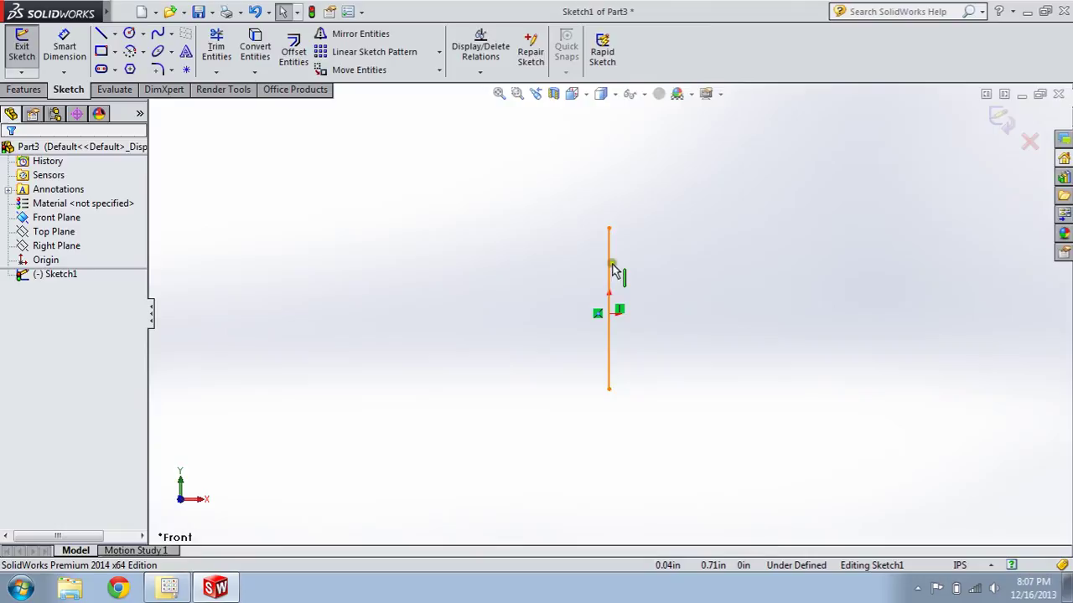
# - Add a Midpoint relation between the vertical line and the origin
pyautogui.click(609, 289)
pyautogui.click(610, 315)
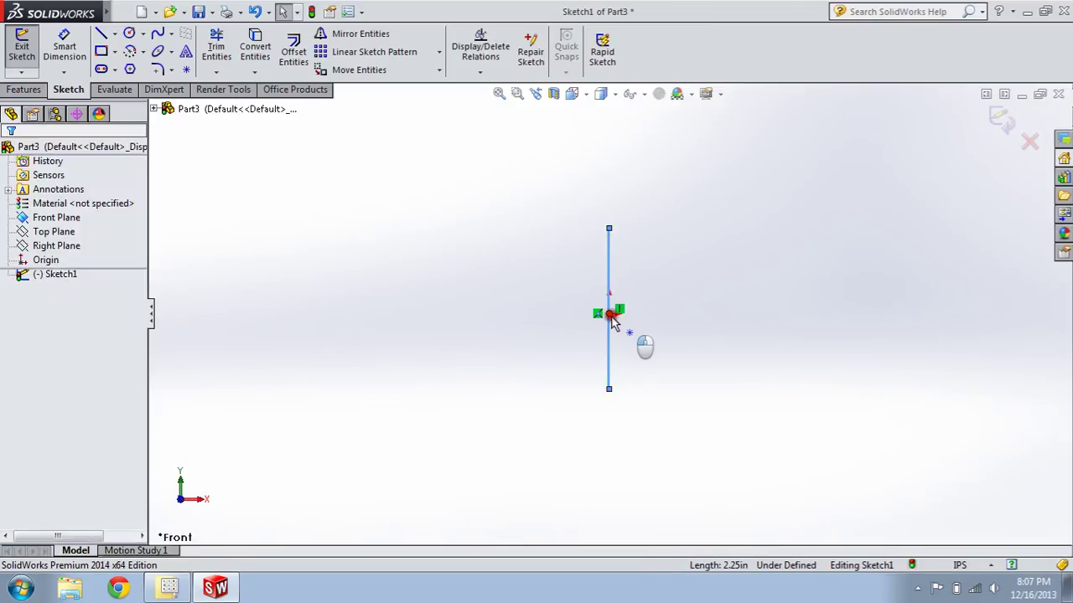
pyautogui.click(13, 411)
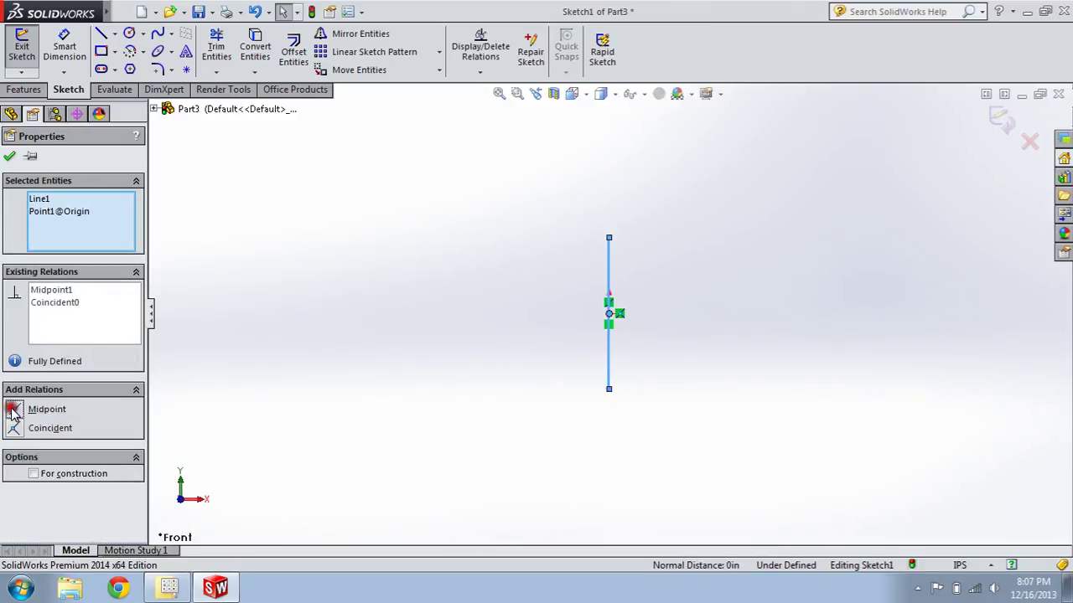
pyautogui.press('Escape')
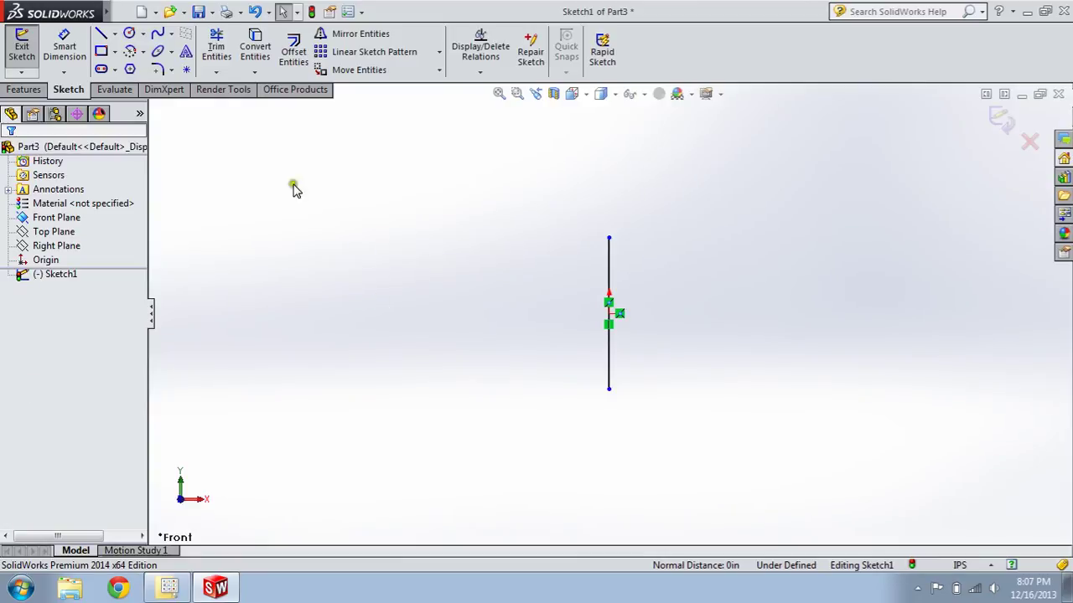
# - Dimension the vertical line's length to 1/16 in
pyautogui.click(64, 42)
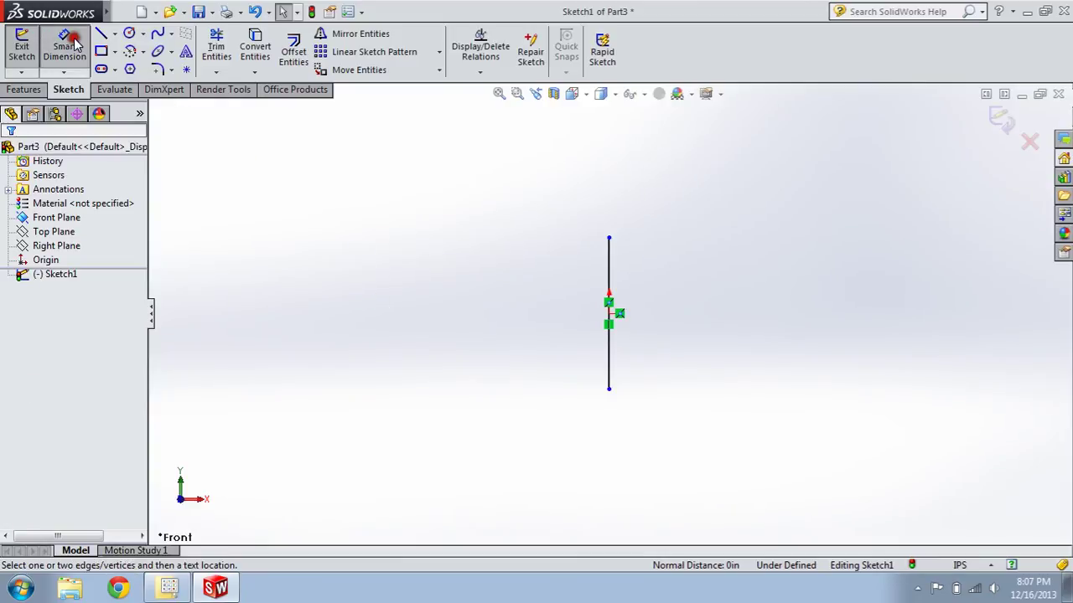
pyautogui.click(605, 270)
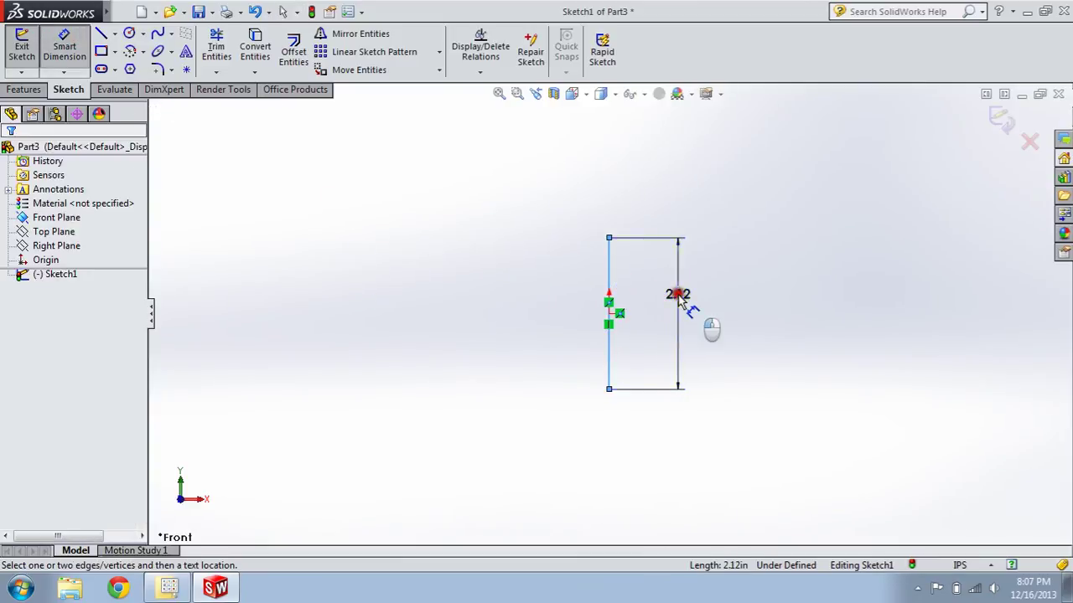
pyautogui.click(679, 295)
pyautogui.write('1/1')
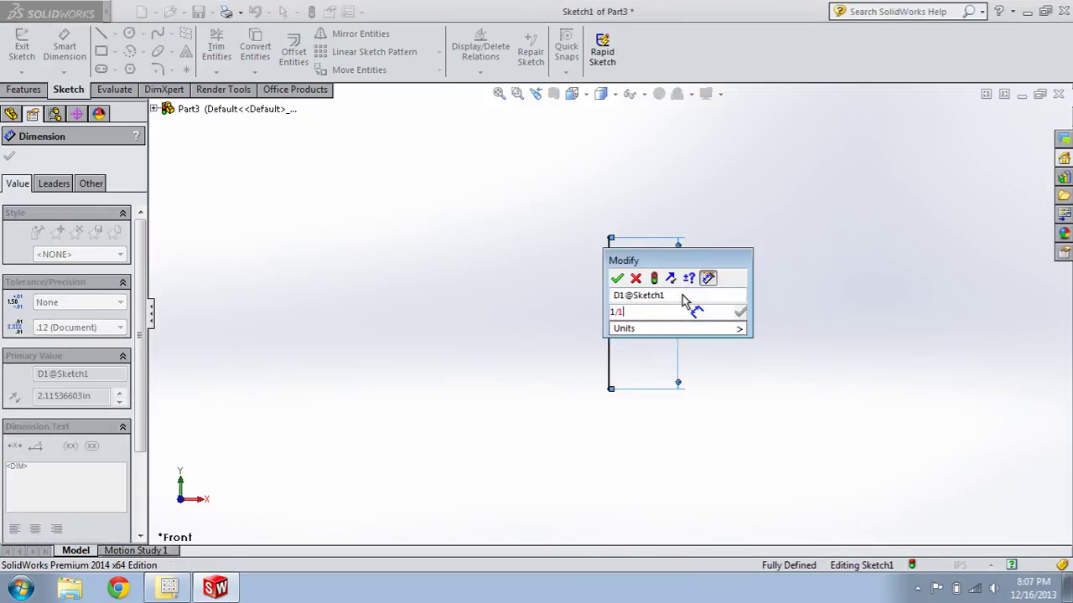
pyautogui.write('6')
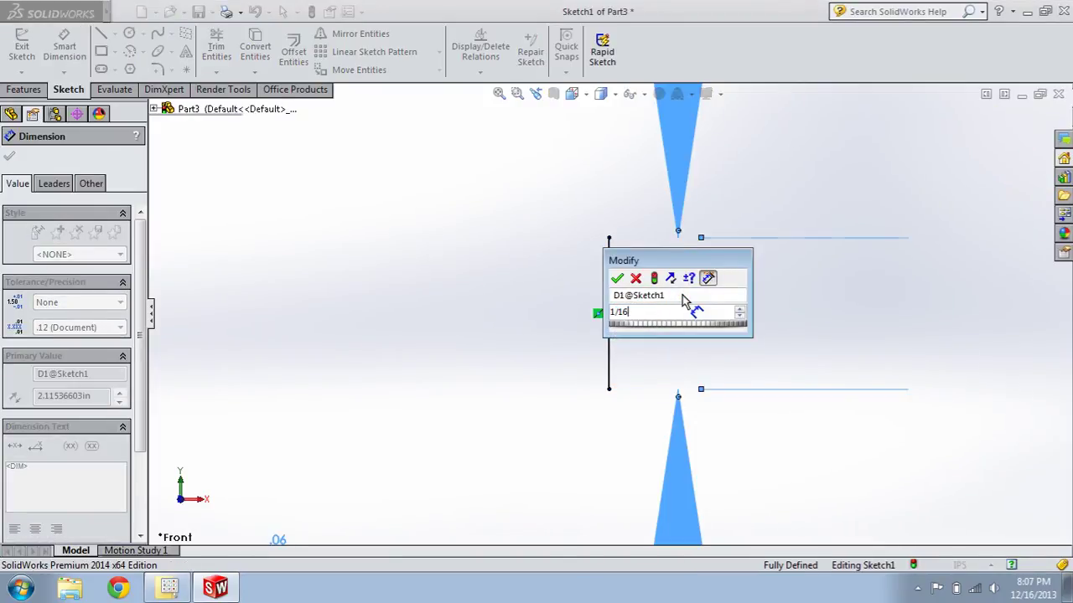
pyautogui.press('Return')
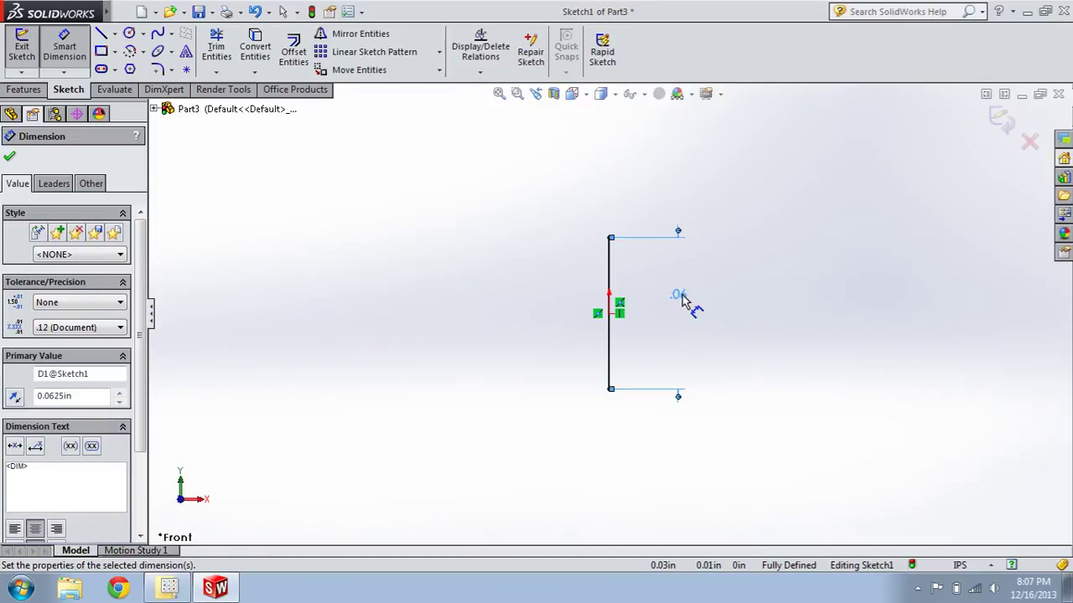
pyautogui.press('Escape')
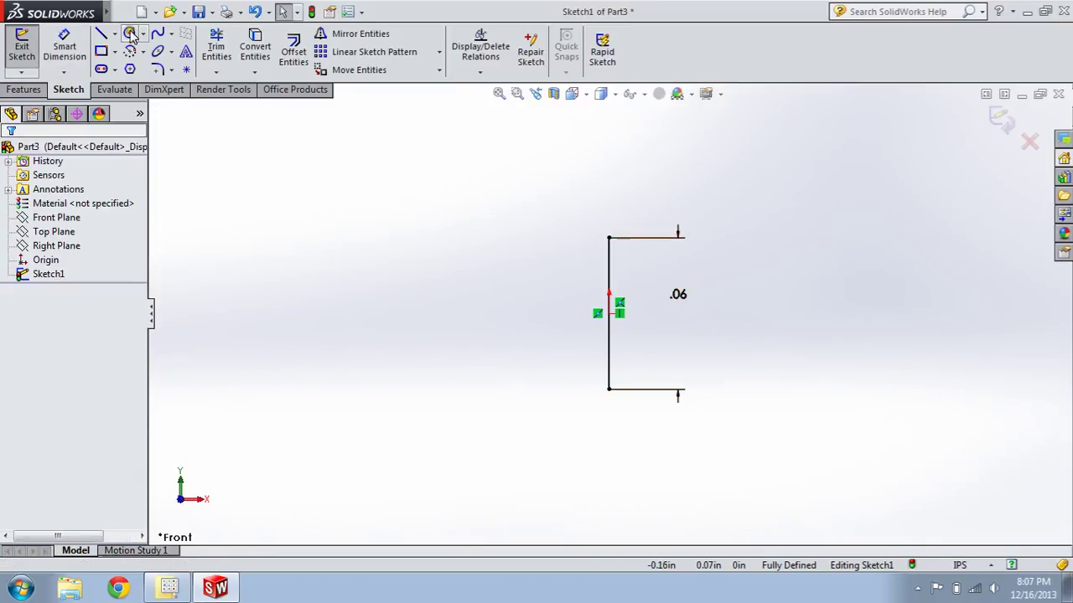
# - From the vertical line's upper endpoint, sketch a horizontal line about 0.05 in to the left, followed by a line angled up and outward
pyautogui.click(102, 35)
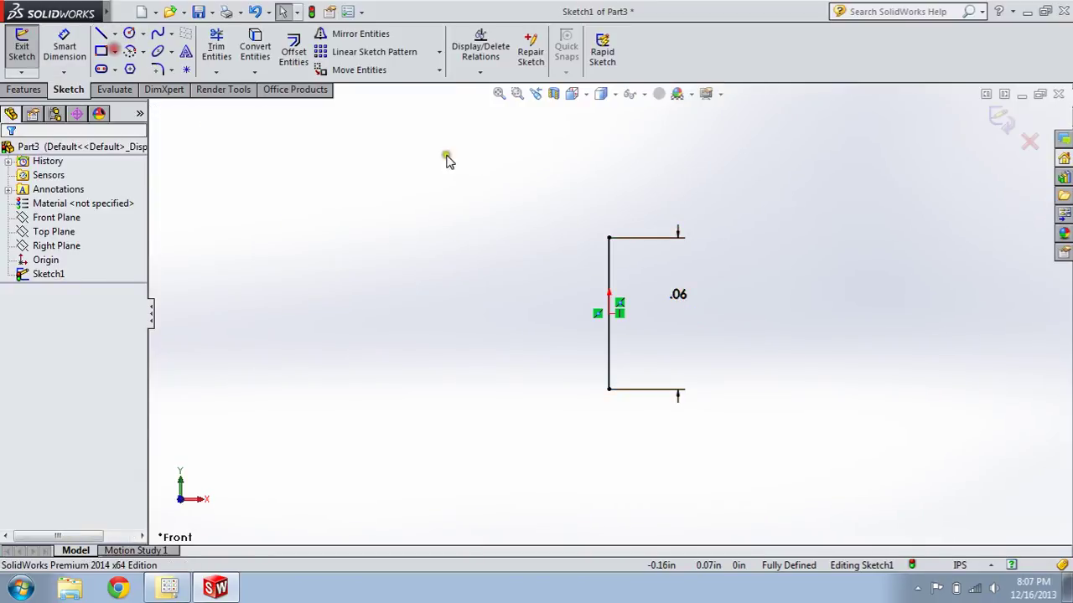
pyautogui.click(608, 239)
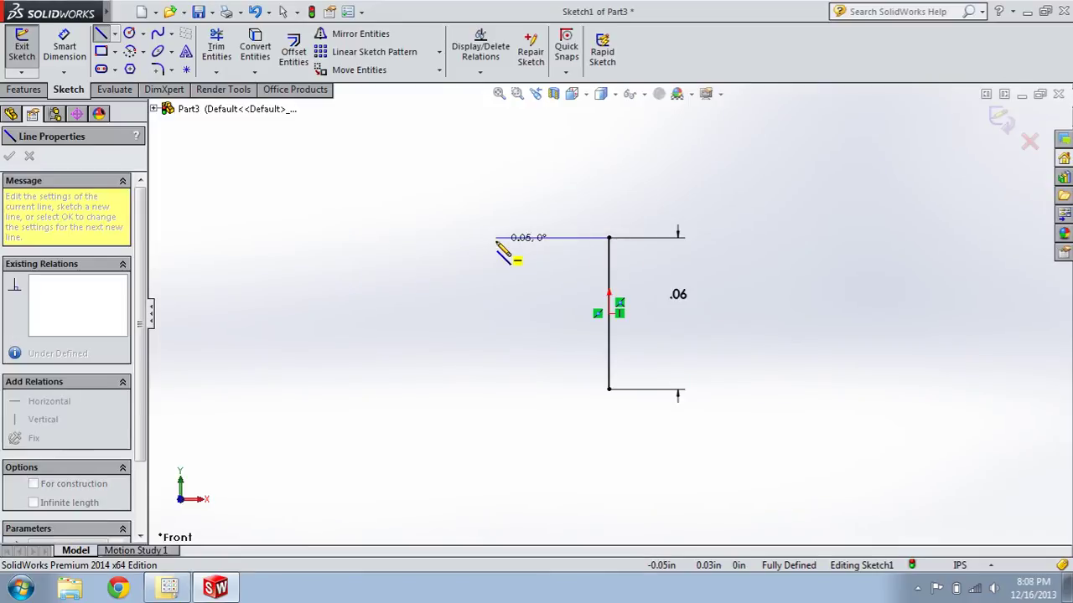
pyautogui.click(496, 240)
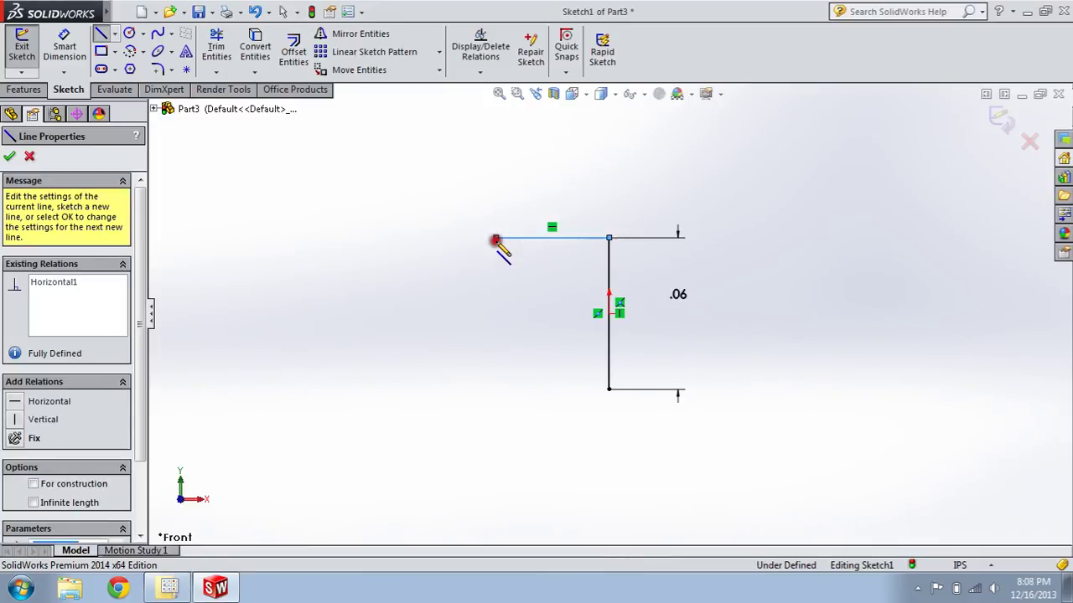
pyautogui.click(404, 132)
pyautogui.press('Escape')
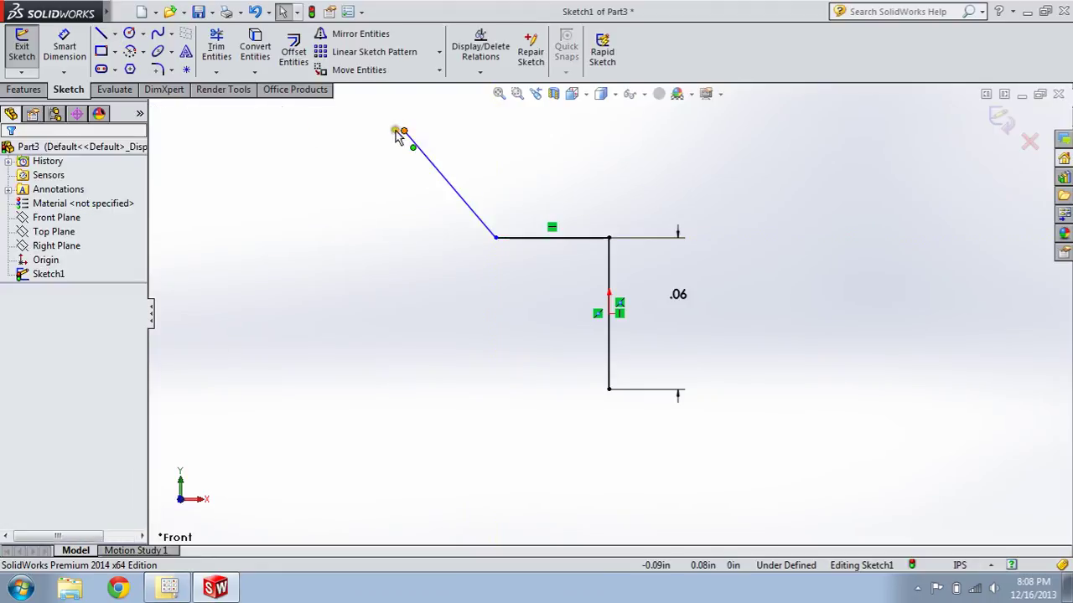
# - From the vertical line's lower endpoint, sketch a horizontal line about 0.04 in to the left, followed by a line angled down and outward
pyautogui.click(101, 33)
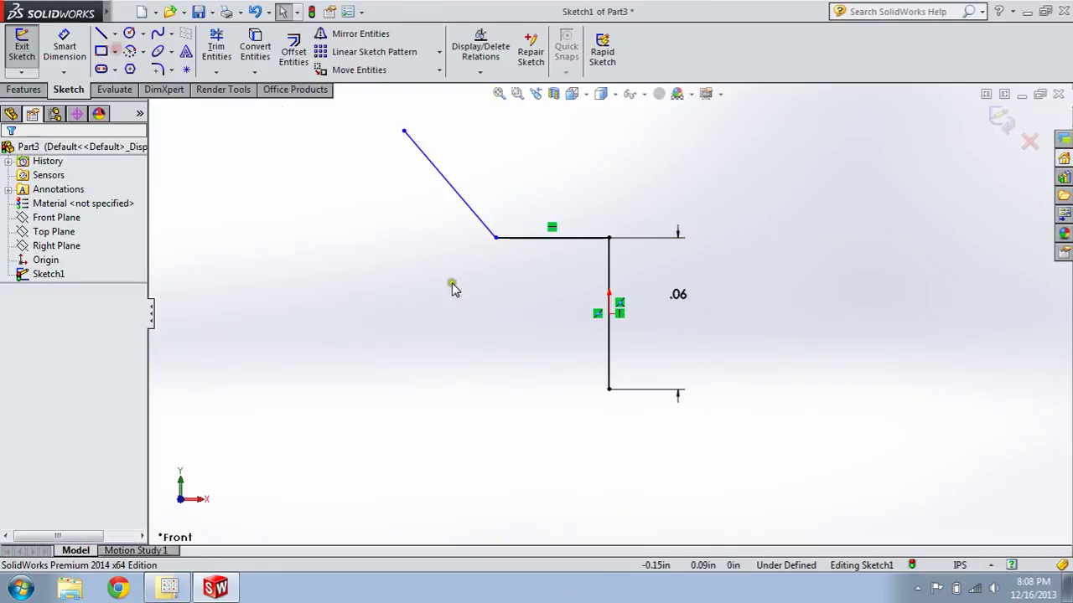
pyautogui.click(608, 389)
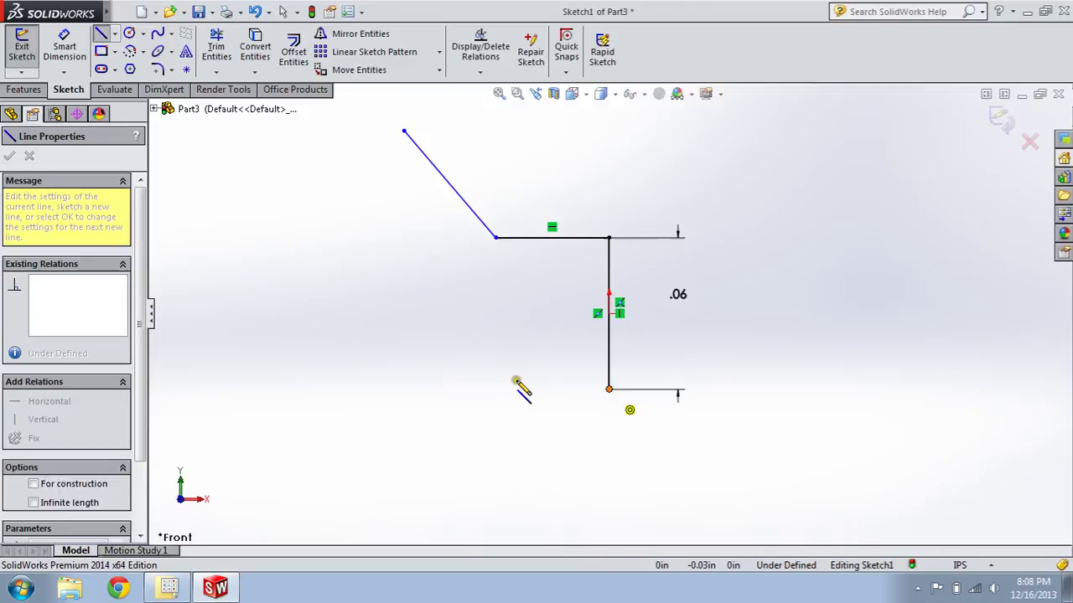
pyautogui.click(501, 389)
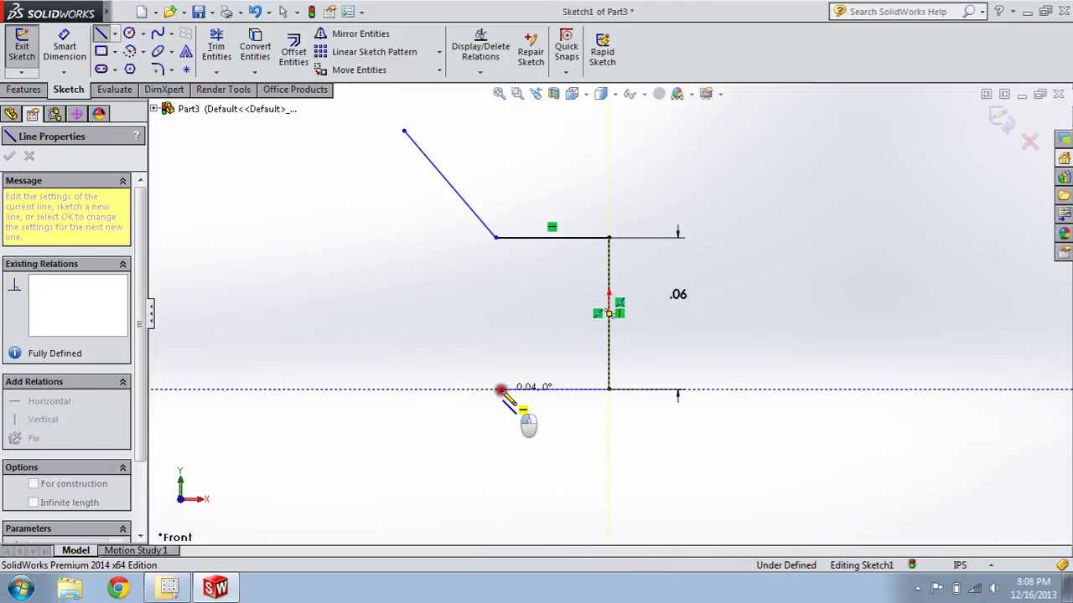
pyautogui.click(396, 463)
pyautogui.press('Escape')
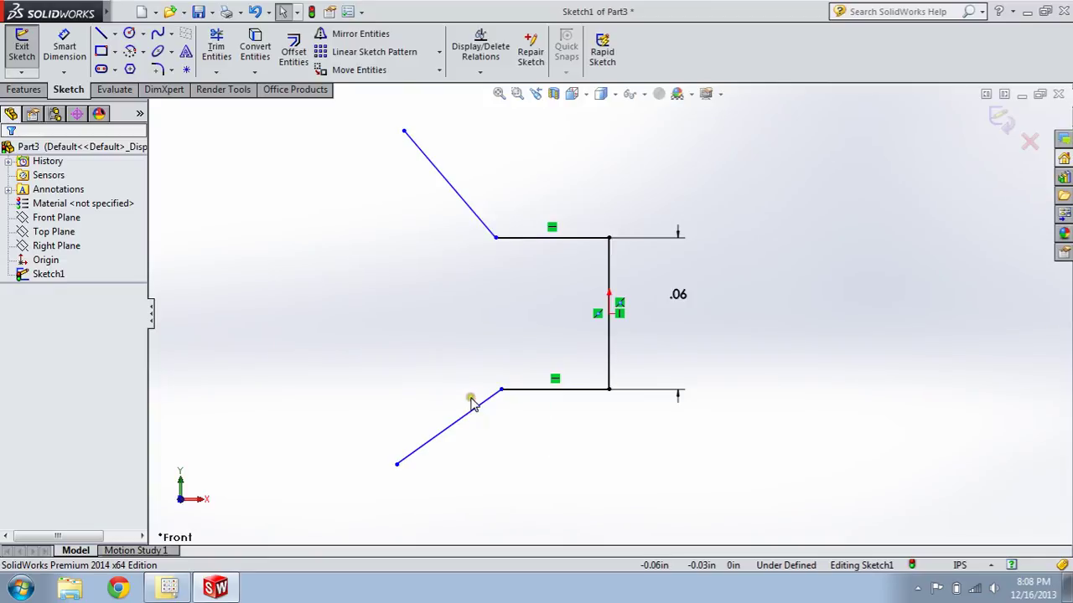
# - Dimension the upper horizontal line's length to 5/16 in
pyautogui.click(68, 51)
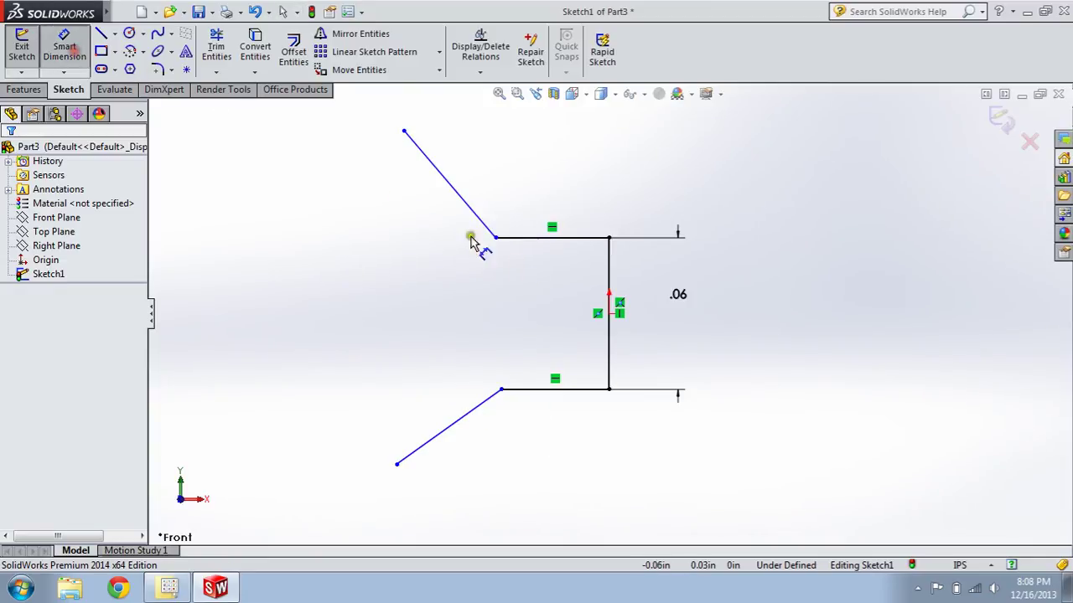
pyautogui.click(578, 238)
pyautogui.click(570, 190)
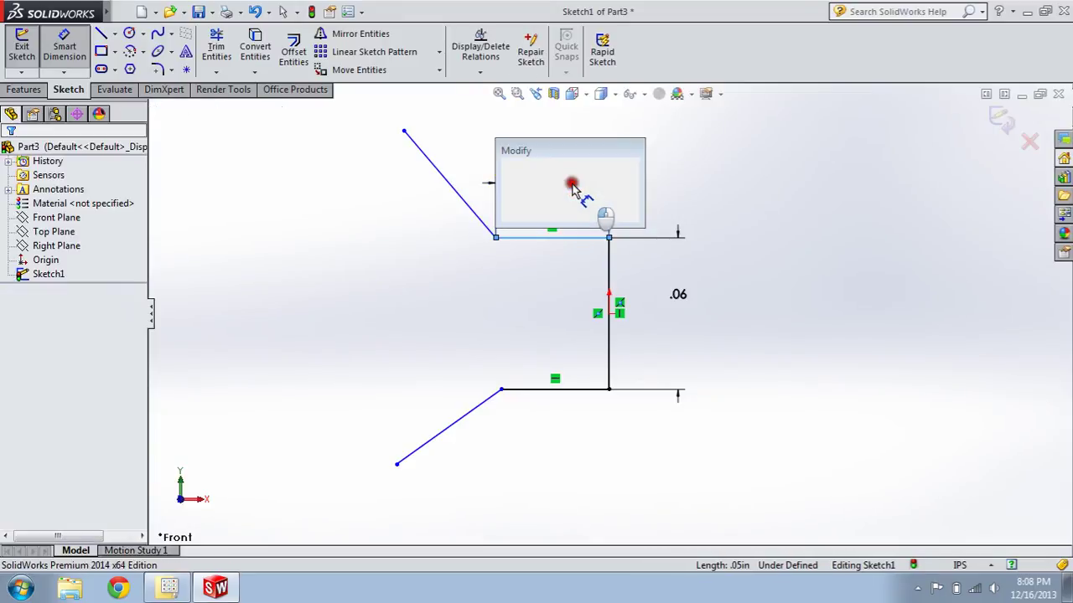
pyautogui.write('5/16')
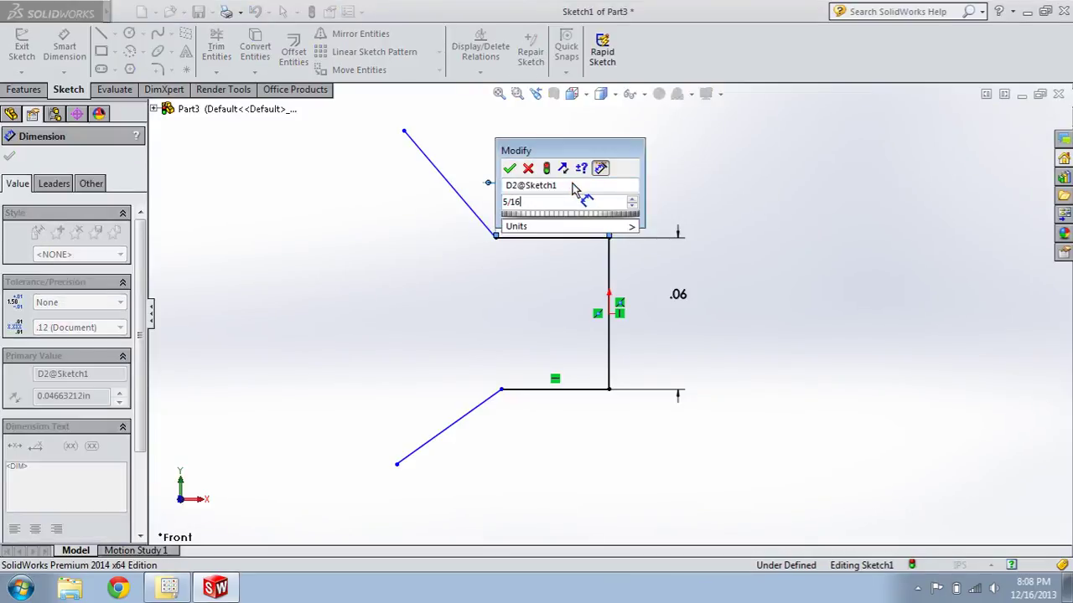
pyautogui.press('Return')
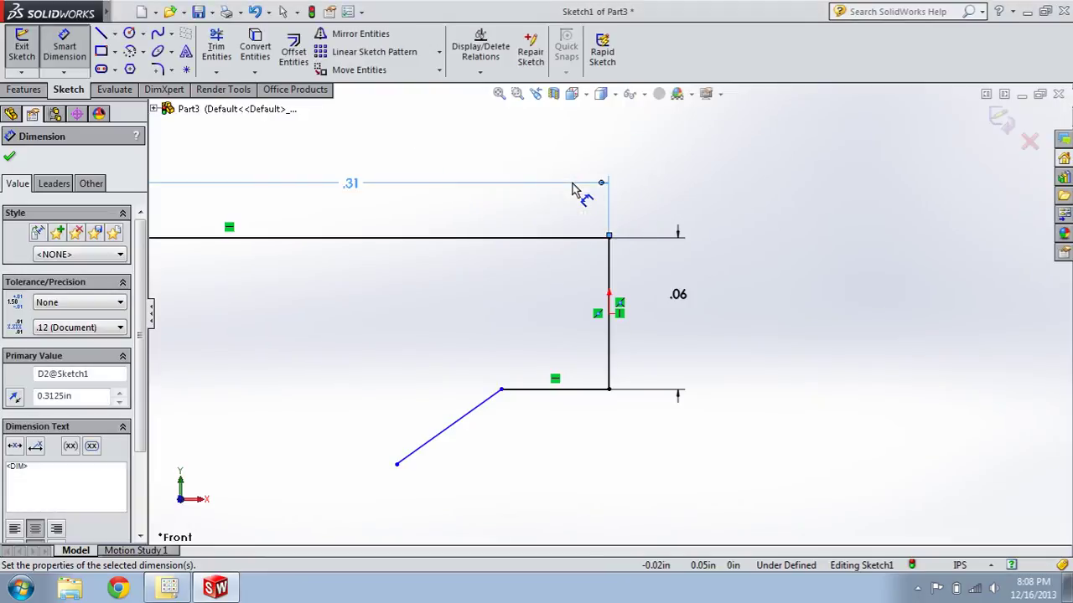
pyautogui.press('Escape')
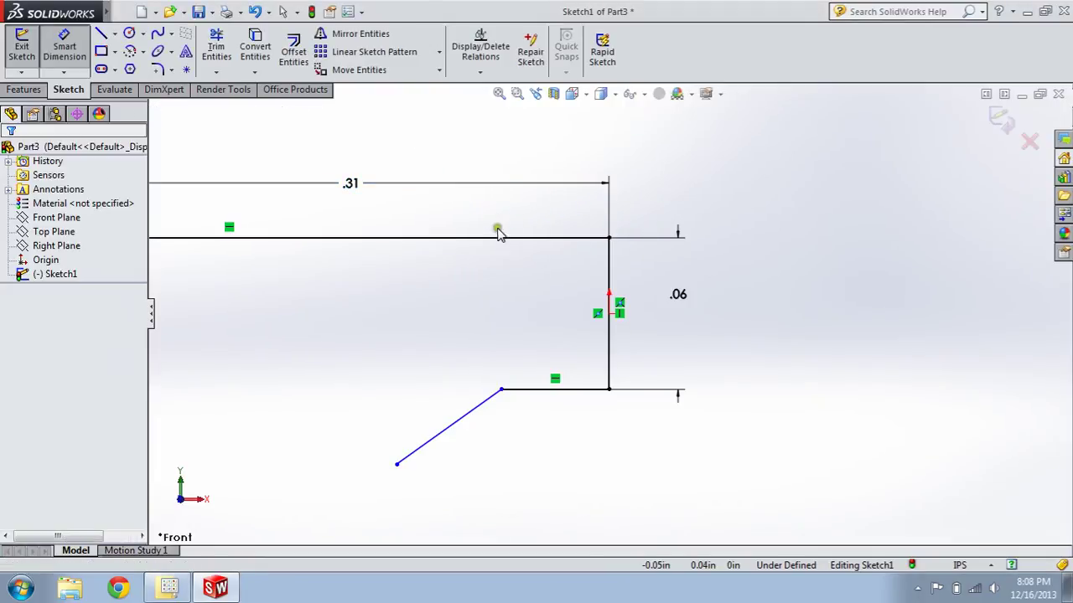
# - Add an Equal relation between the upper and lower horizontal lines
pyautogui.click(503, 239)
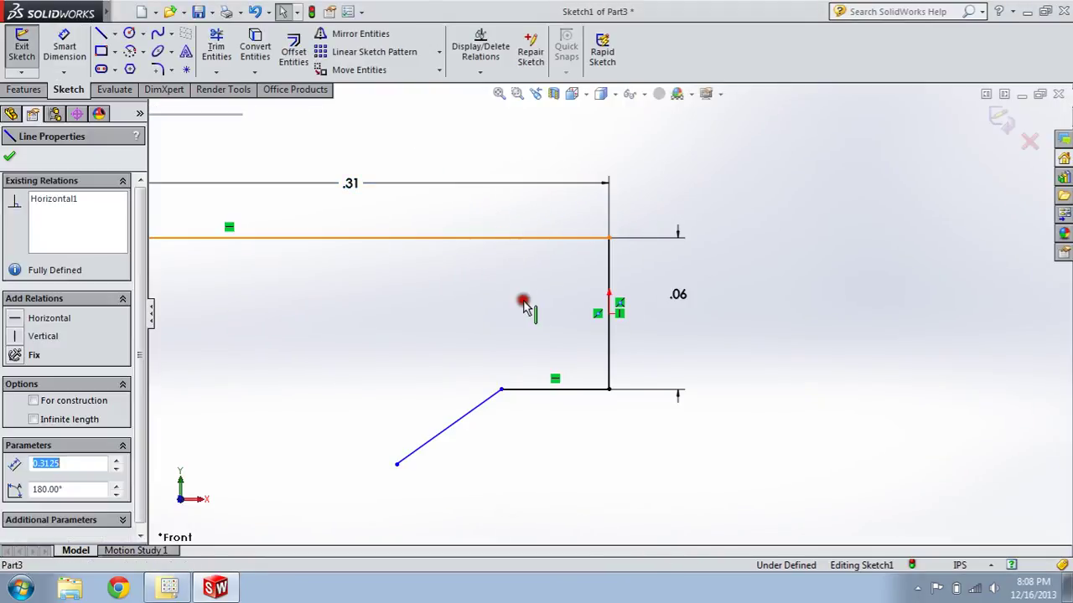
pyautogui.keyDown('ctrl'); pyautogui.click(528, 391); pyautogui.keyUp('ctrl')
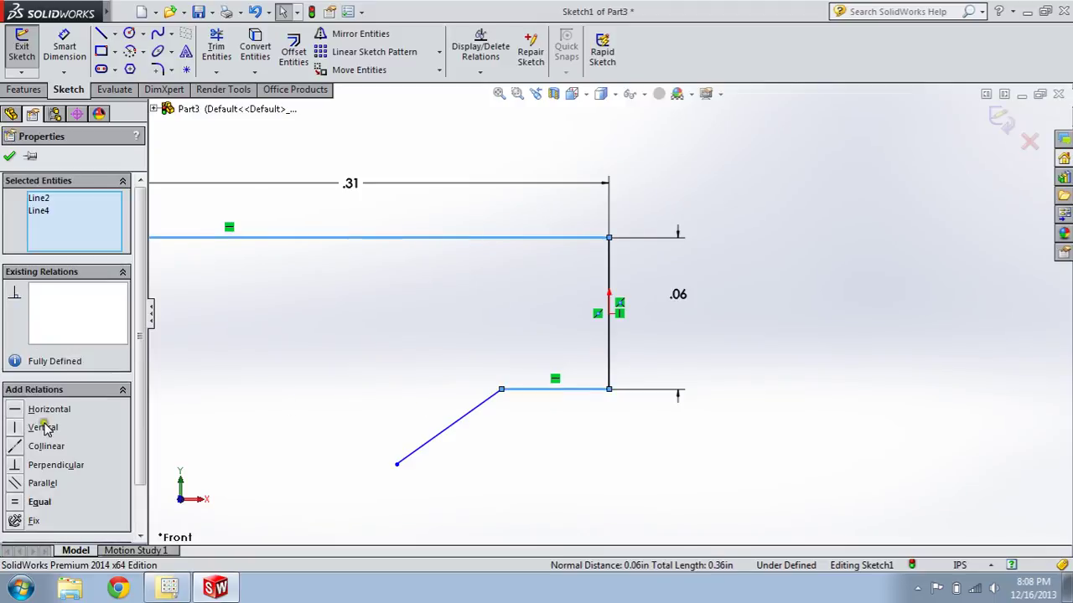
pyautogui.click(12, 502)
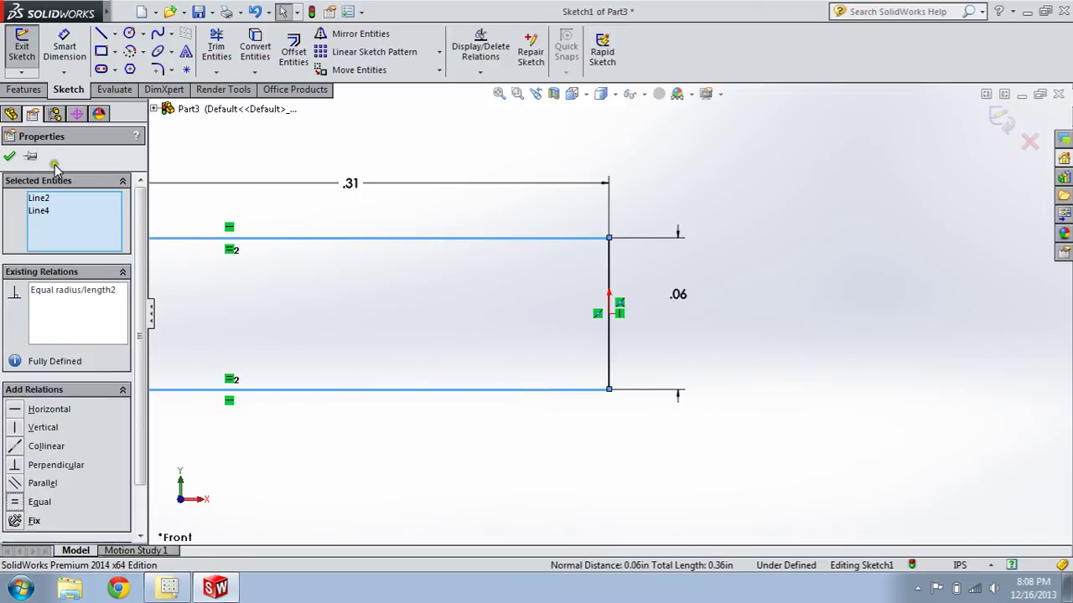
pyautogui.click(9, 158)
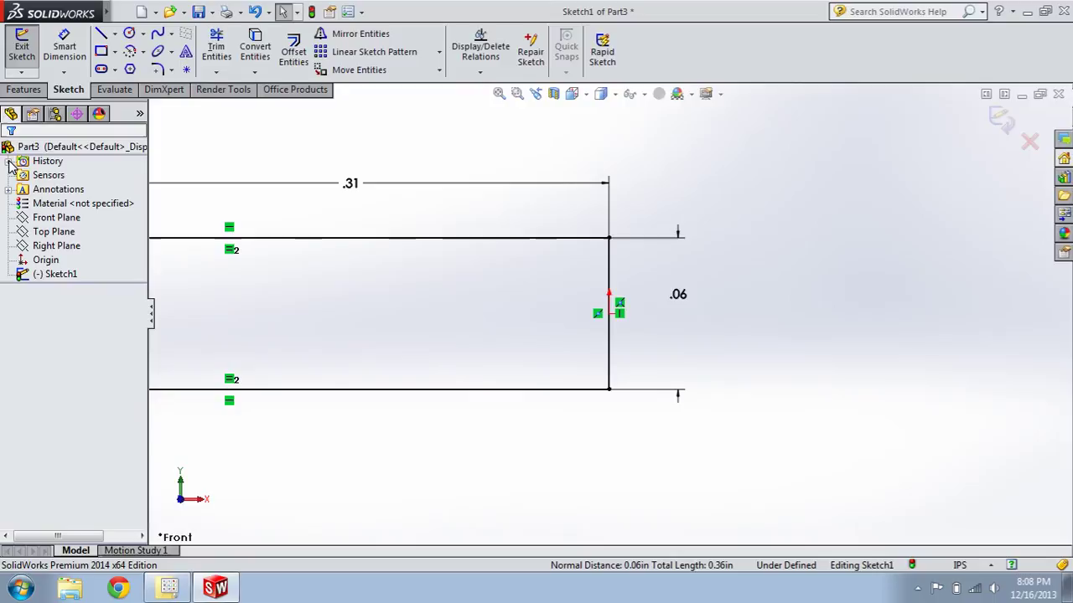
pyautogui.press('f')
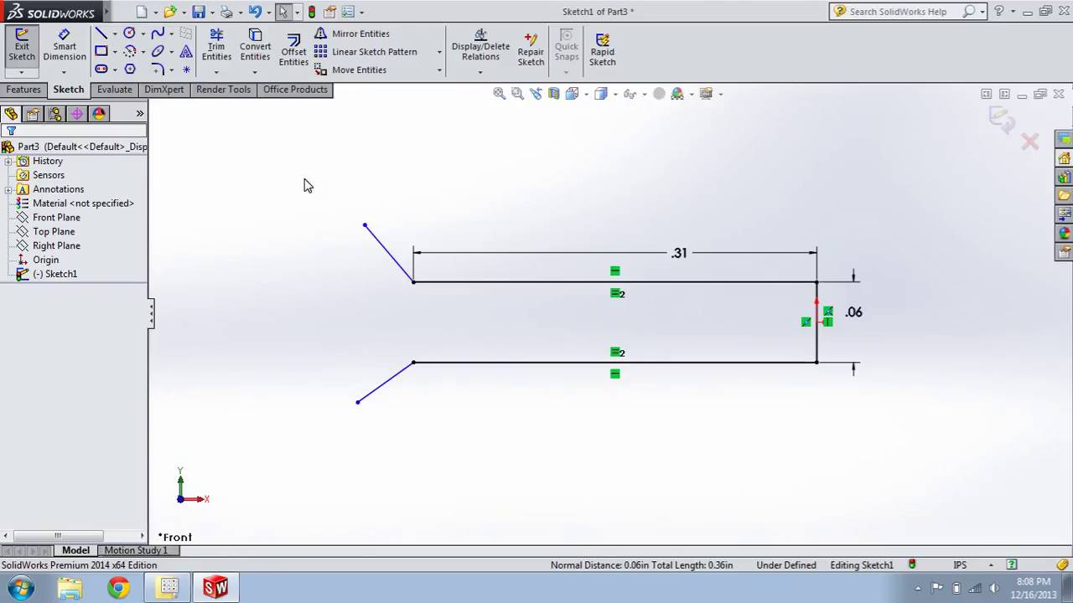
# - Dimension the vertical distance from the origin to the upper angled line's free endpoint as 1.5 in
pyautogui.click(63, 49)
pyautogui.click(366, 228)
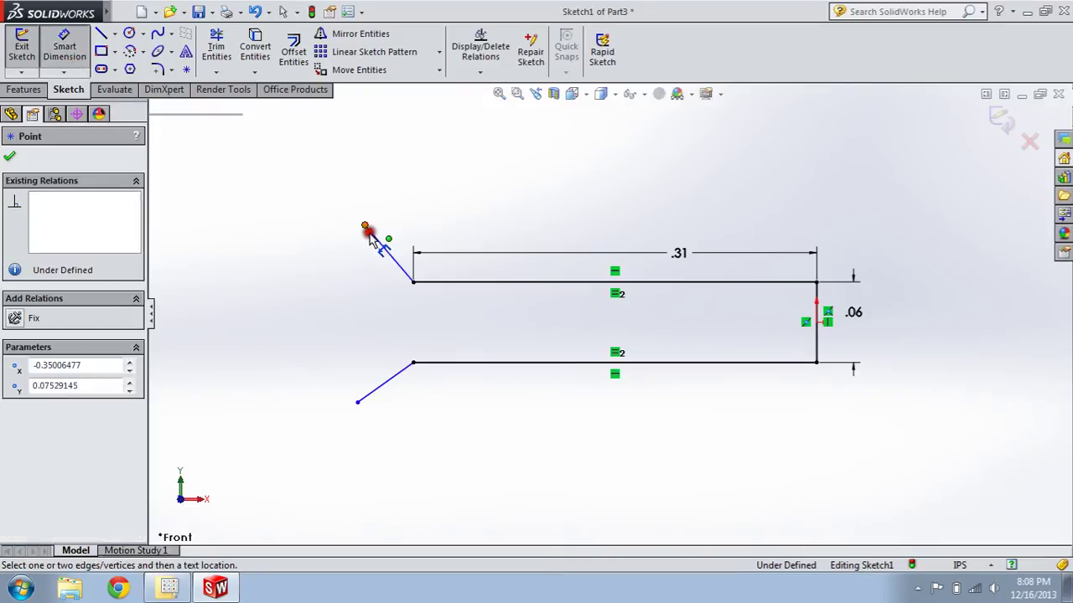
pyautogui.click(818, 323)
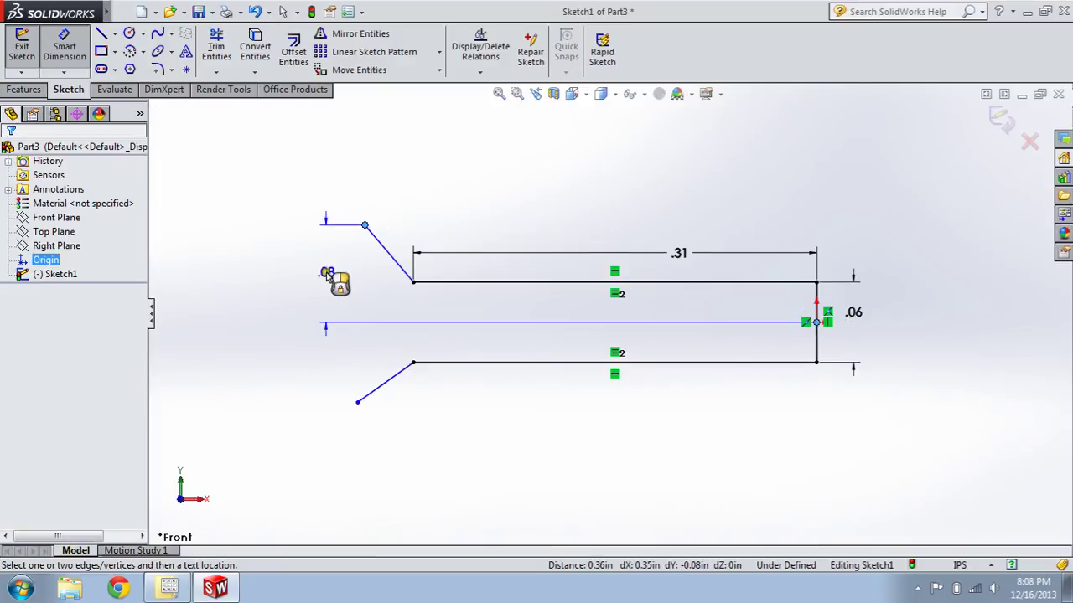
pyautogui.click(324, 277)
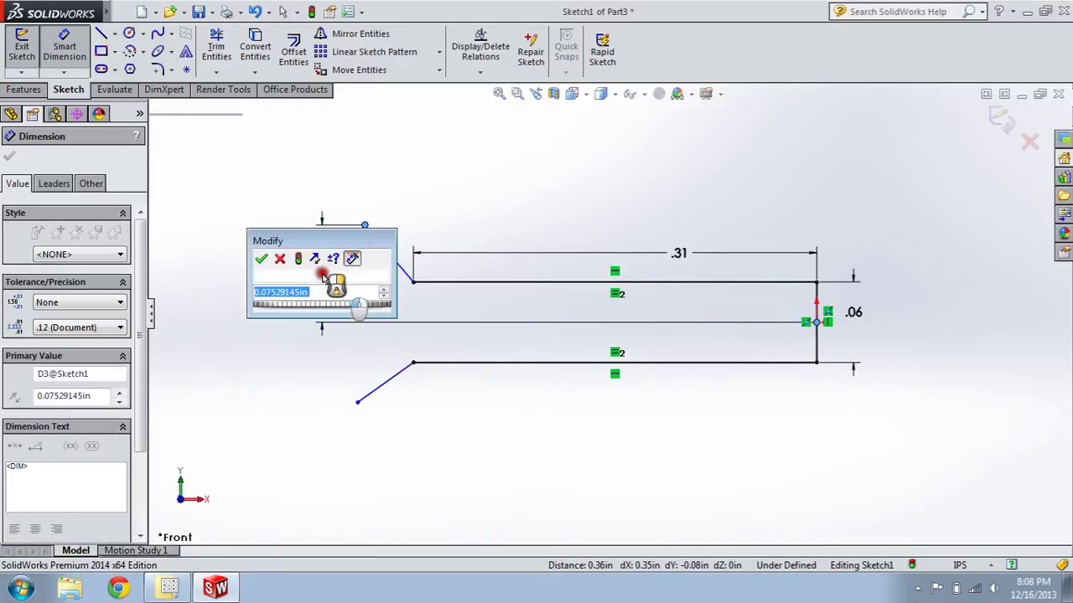
pyautogui.write('1.5')
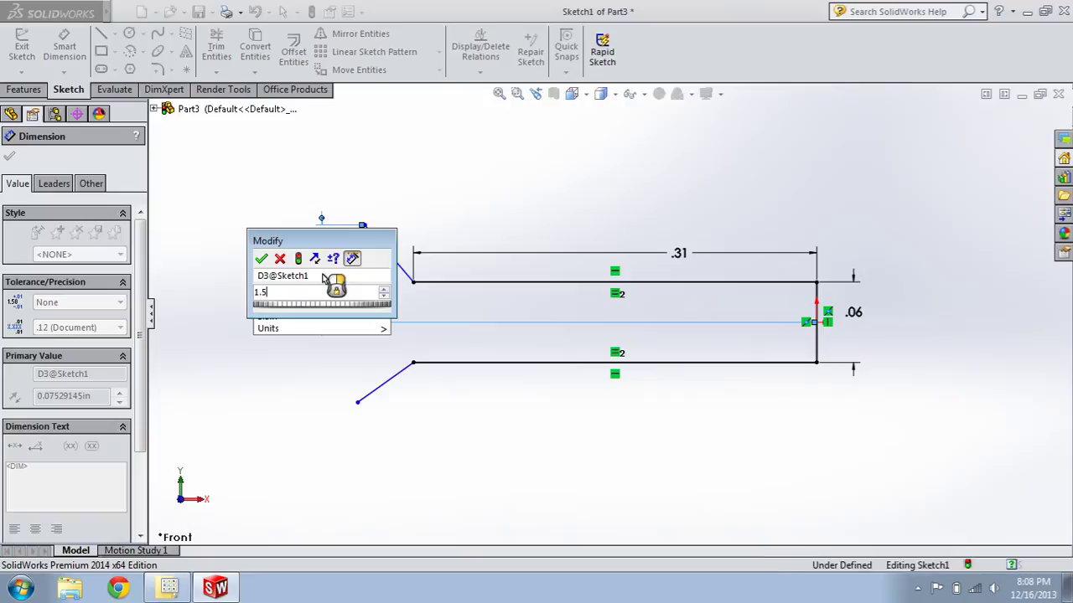
pyautogui.press('Return')
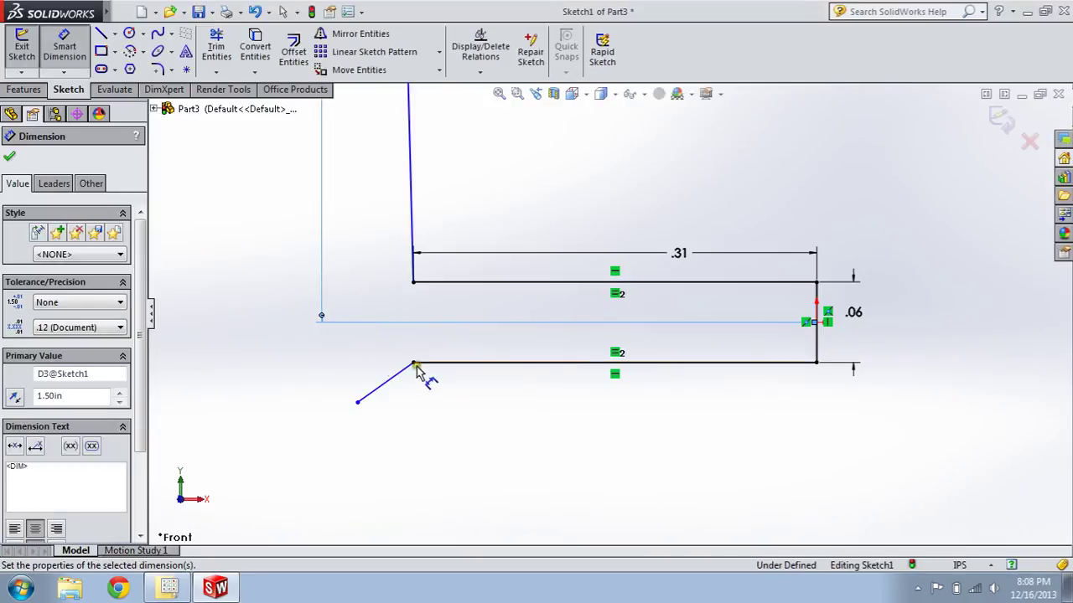
# - Dimension the vertical distance from the origin to the lower angled line's free endpoint as 1 in
pyautogui.click(817, 332)
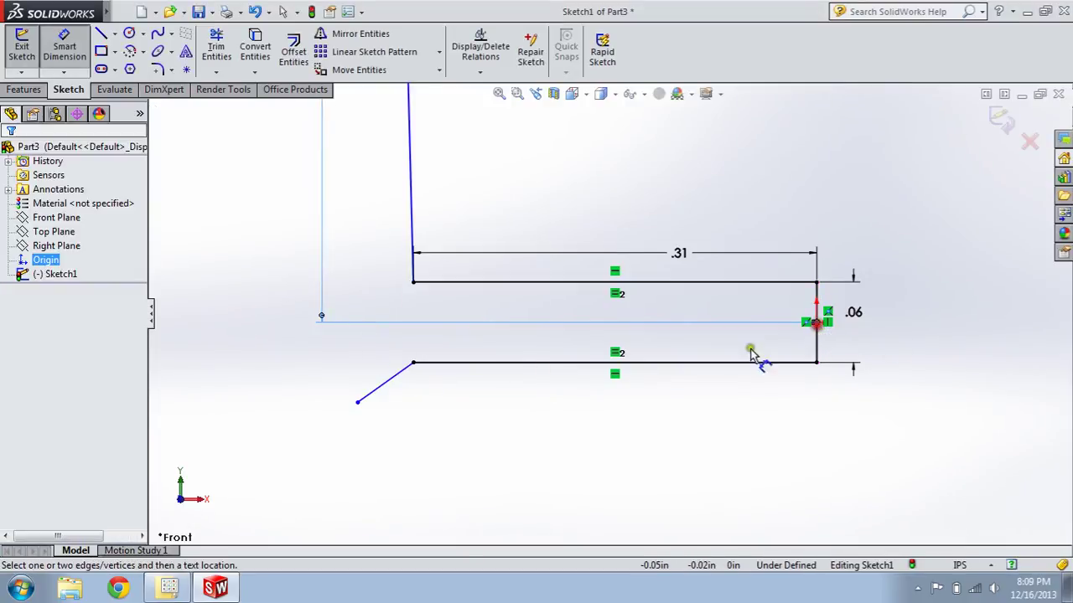
pyautogui.click(358, 403)
pyautogui.click(880, 390)
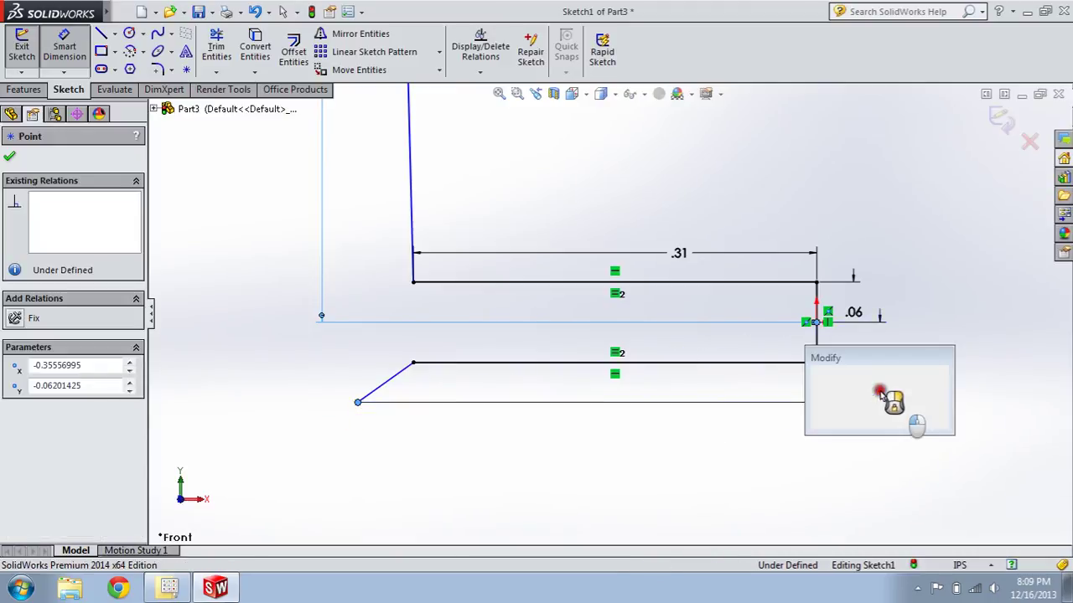
pyautogui.write('1')
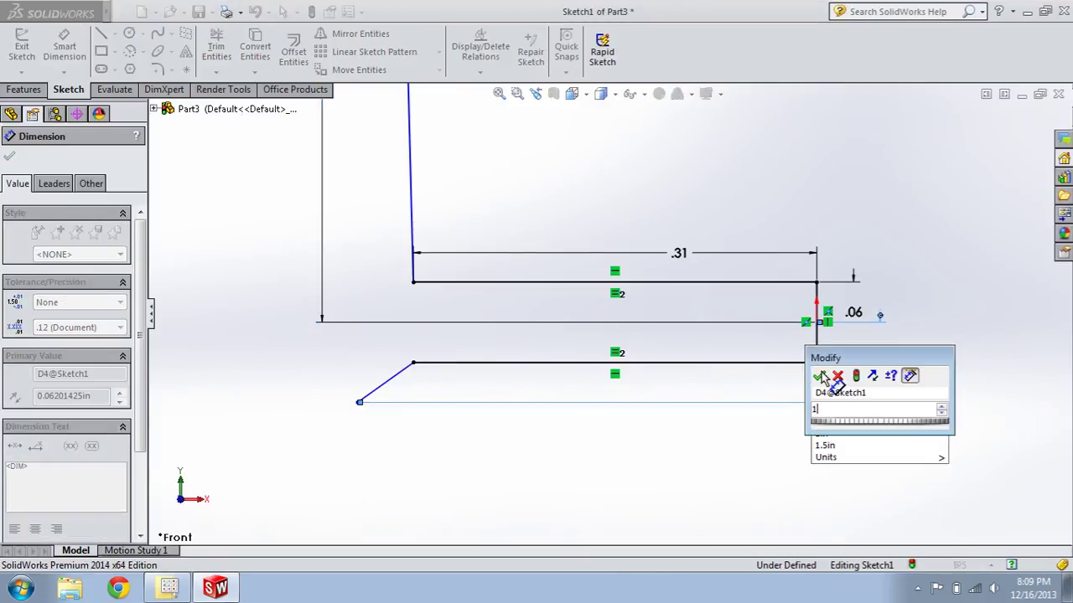
pyautogui.click(820, 376)
# - Dimension the horizontal distance from the origin to the upper angled line's free endpoint as 1.125 in
pyautogui.press('z')
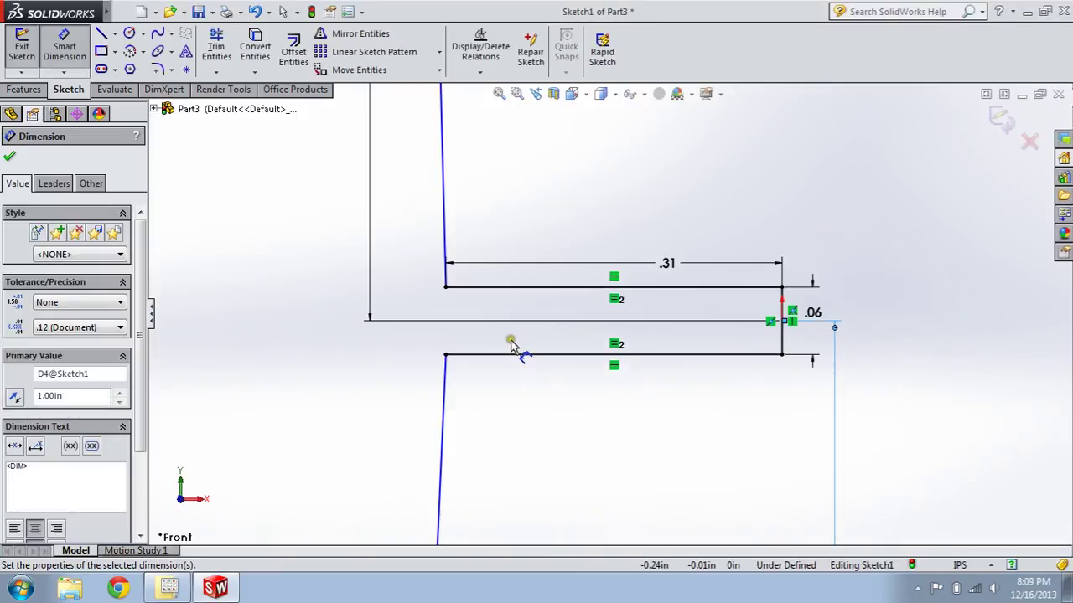
pyautogui.press('z')
pyautogui.press('z')
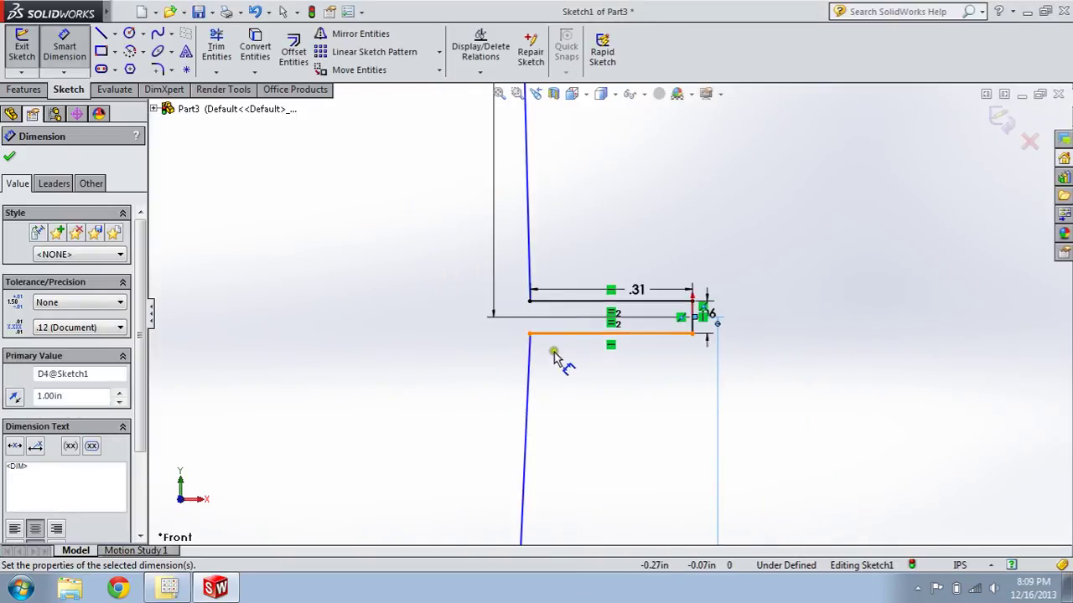
pyautogui.press('z')
pyautogui.press('z')
pyautogui.press('z')
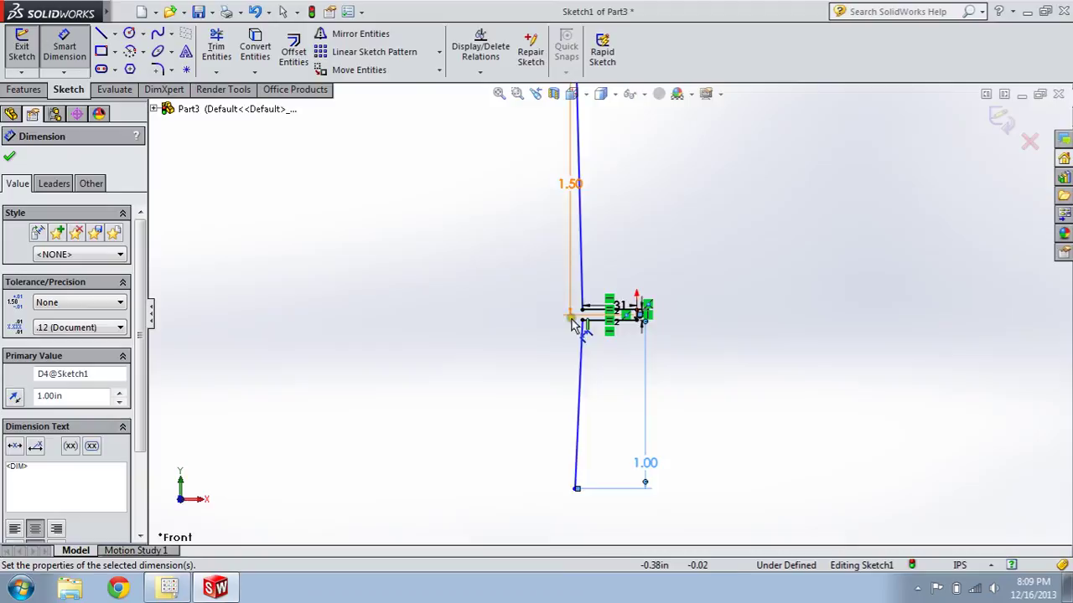
pyautogui.click(588, 165)
pyautogui.scroll(-6, 634, 307)
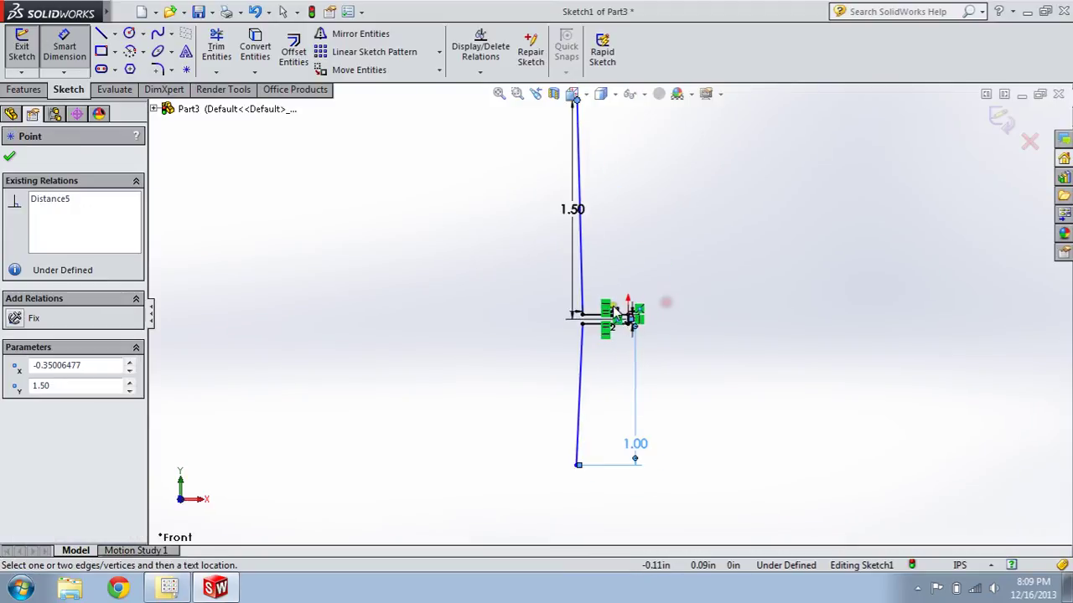
pyautogui.scroll(-3, 635, 327)
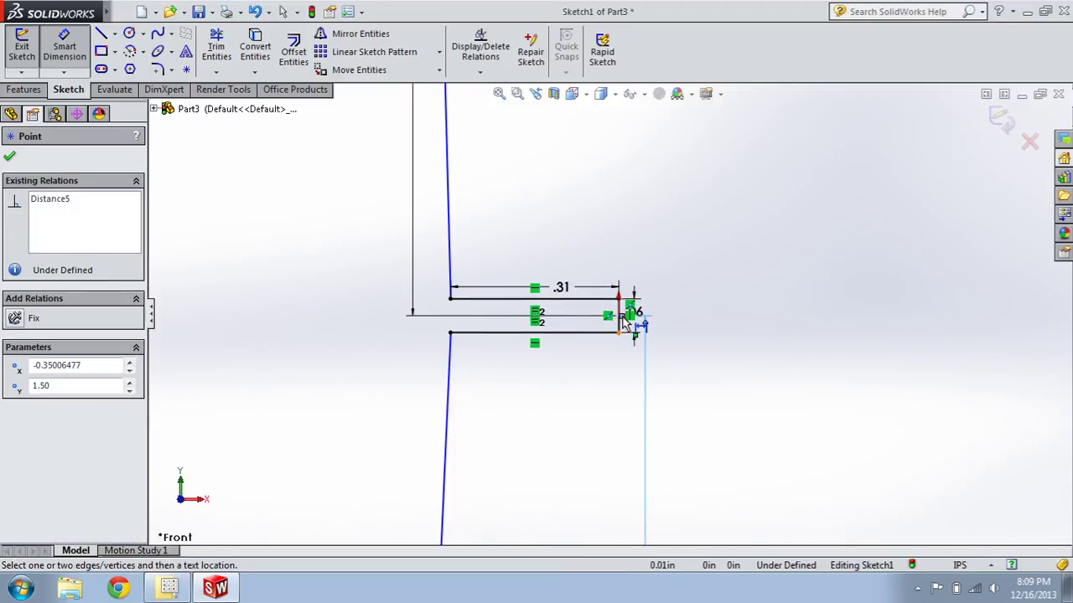
pyautogui.scroll(-2, 629, 334)
pyautogui.click(633, 338)
pyautogui.scroll(2, 717, 394)
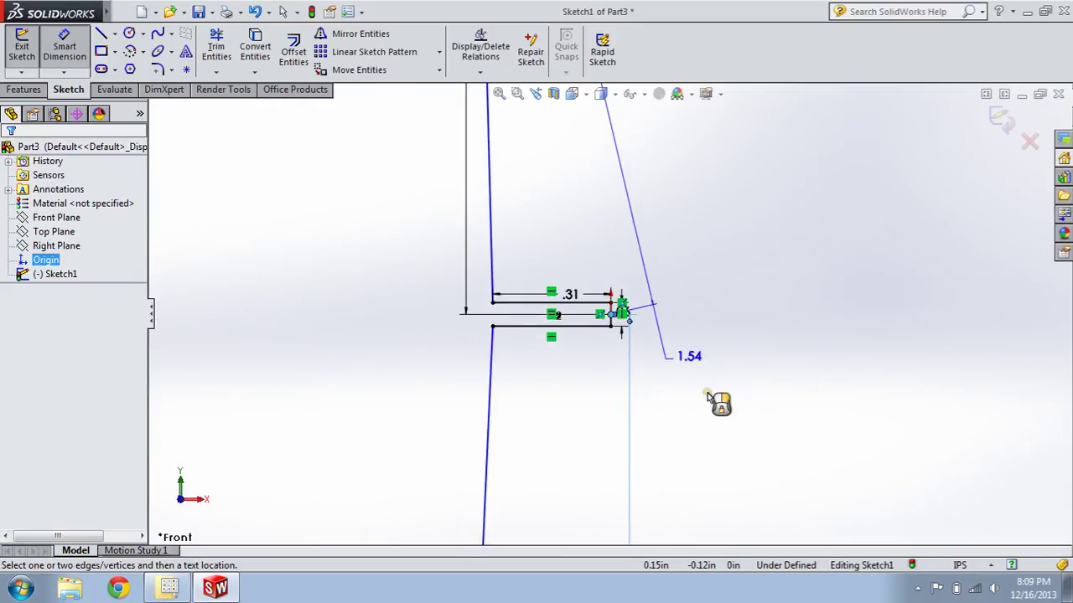
pyautogui.scroll(4, 710, 400)
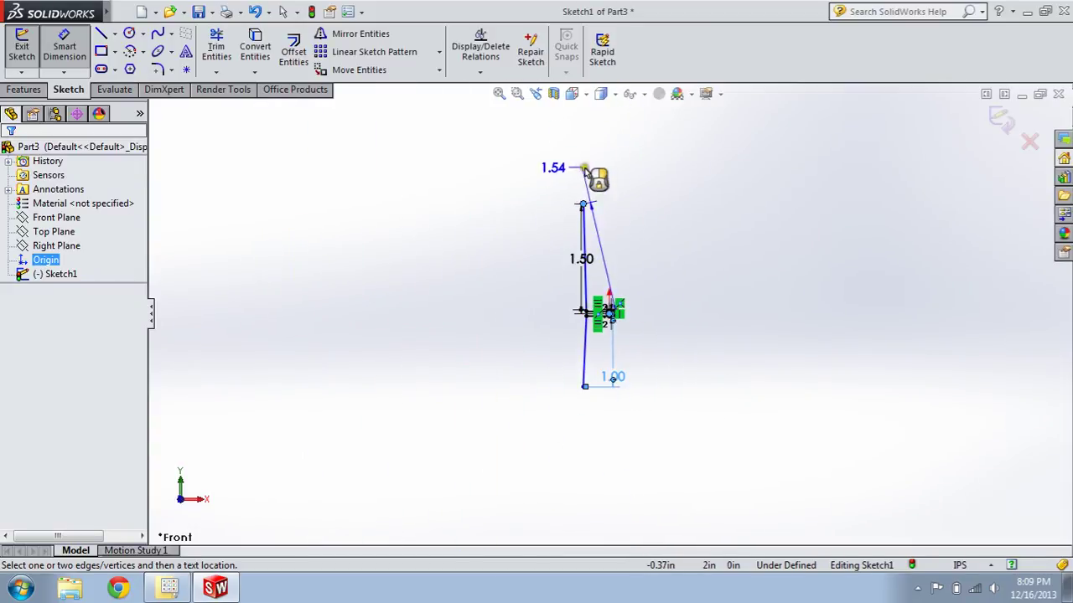
pyautogui.click(598, 174)
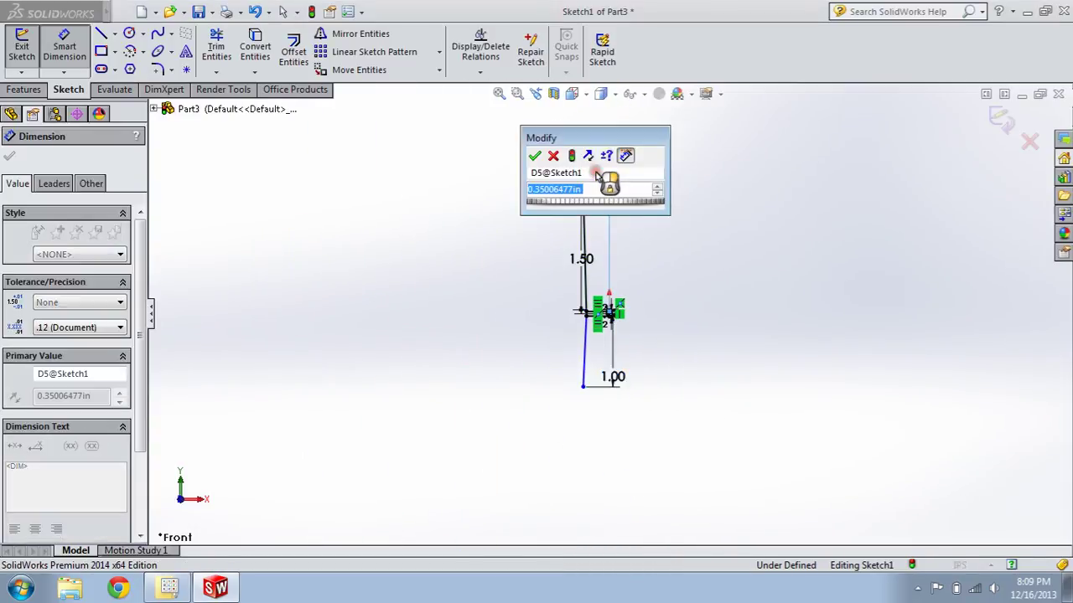
pyautogui.write('2.12')
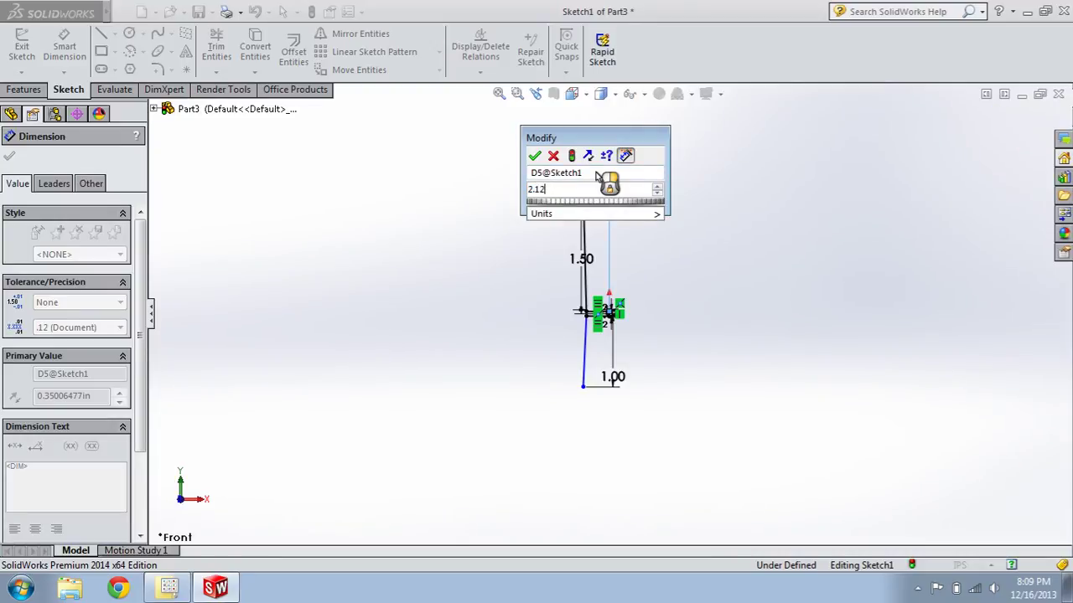
pyautogui.press('BackSpace')
pyautogui.write('1.125')
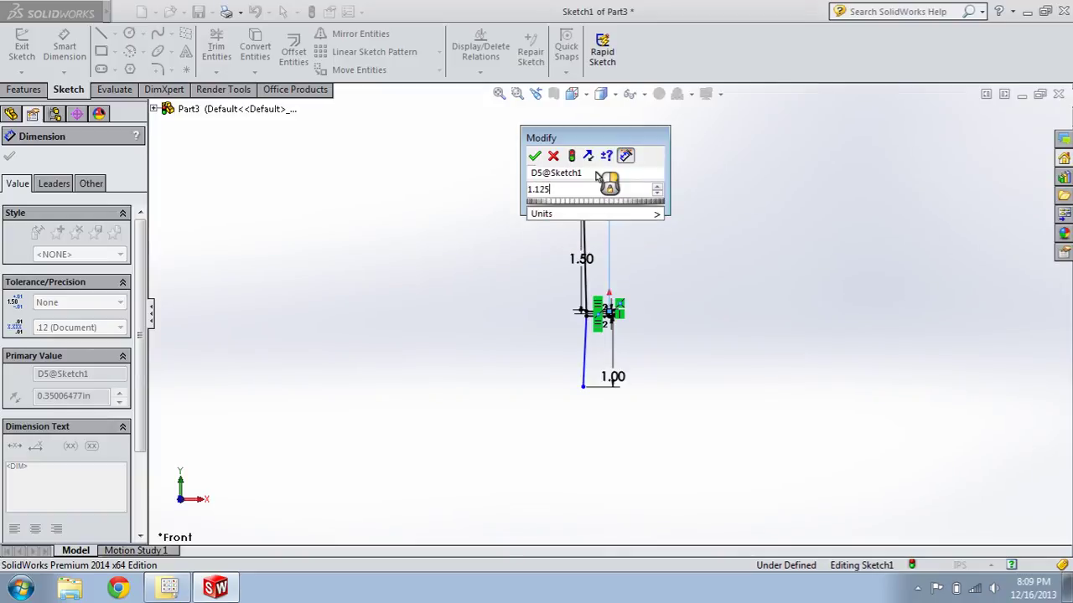
pyautogui.press('Return')
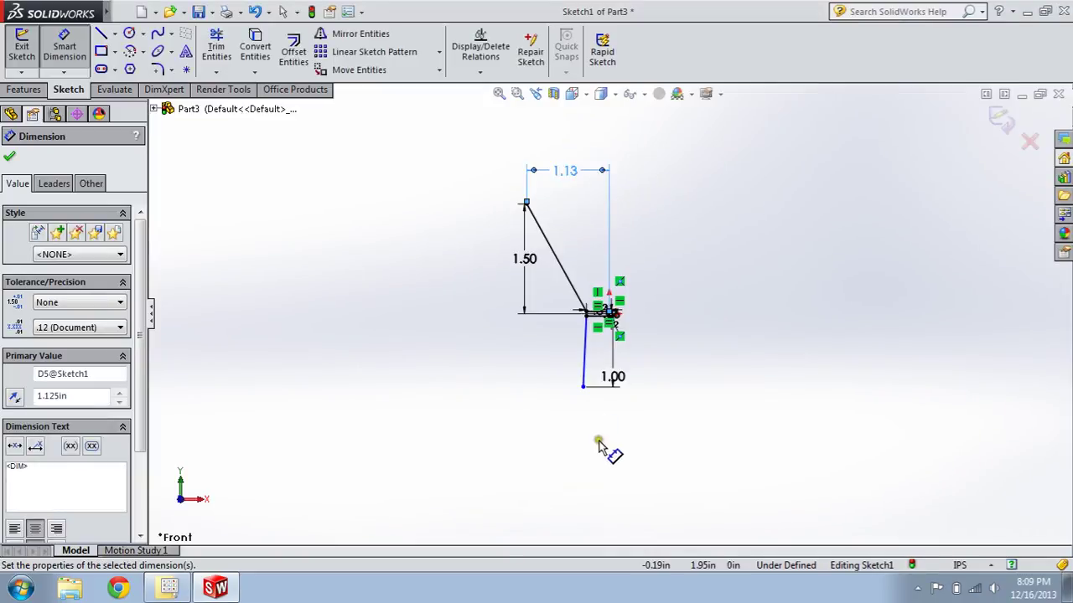
# - Dimension the horizontal distance from the origin to the lower angled line's free endpoint as 1 in and finish dimensioning
pyautogui.click(583, 386)
pyautogui.scroll(-4, 598, 322)
pyautogui.scroll(-5, 605, 305)
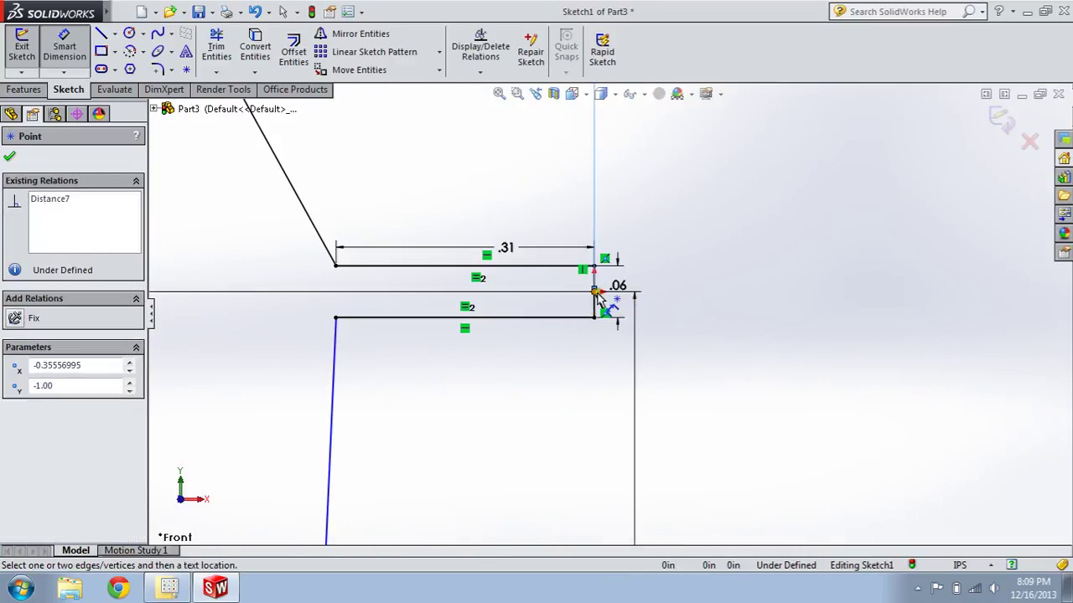
pyautogui.click(597, 293)
pyautogui.scroll(5, 709, 280)
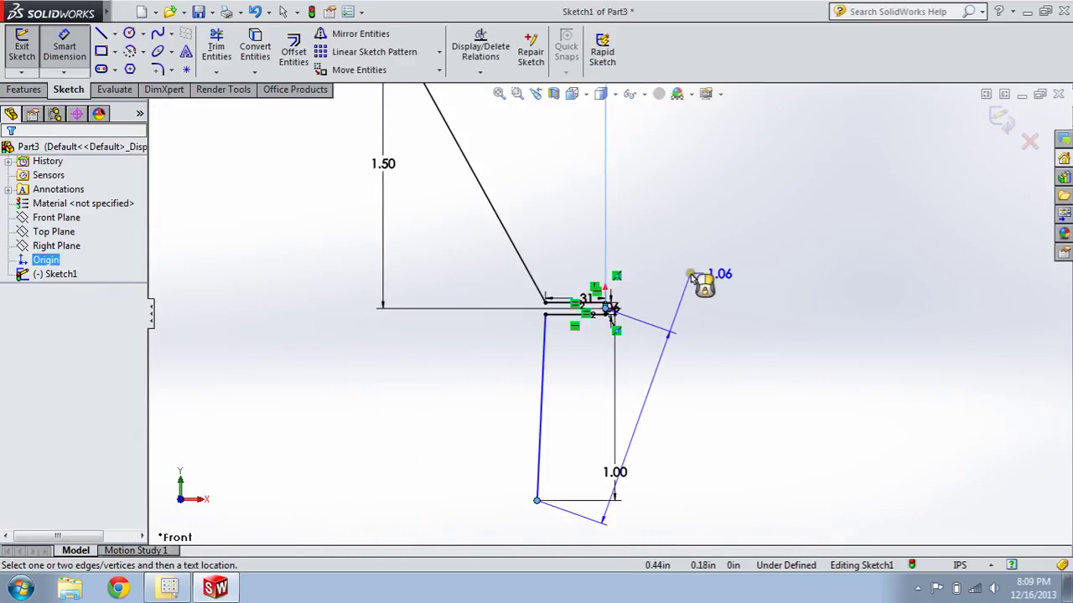
pyautogui.click(573, 459)
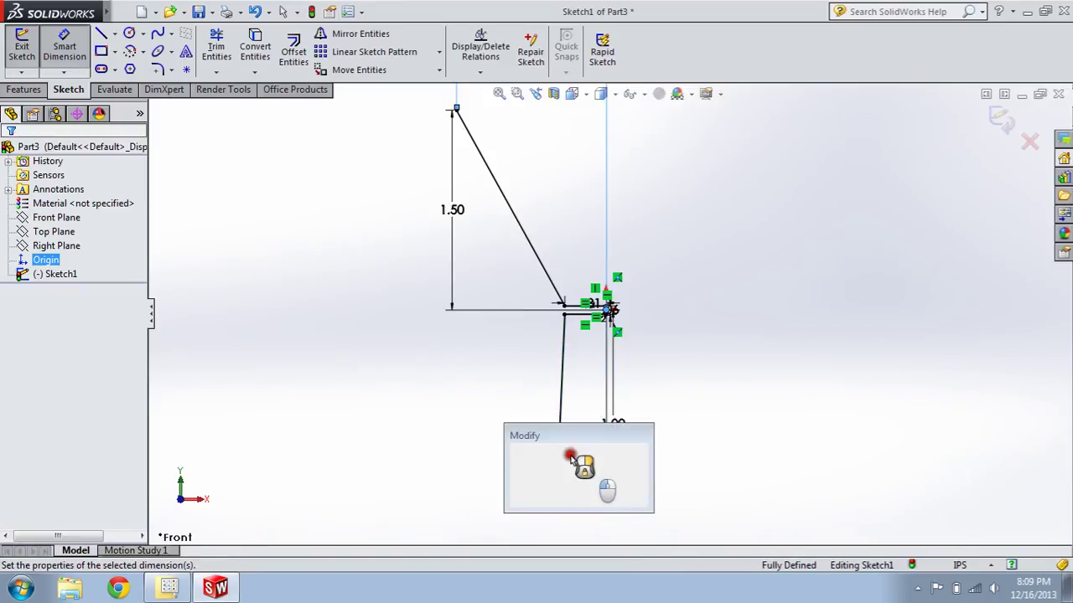
pyautogui.write('1')
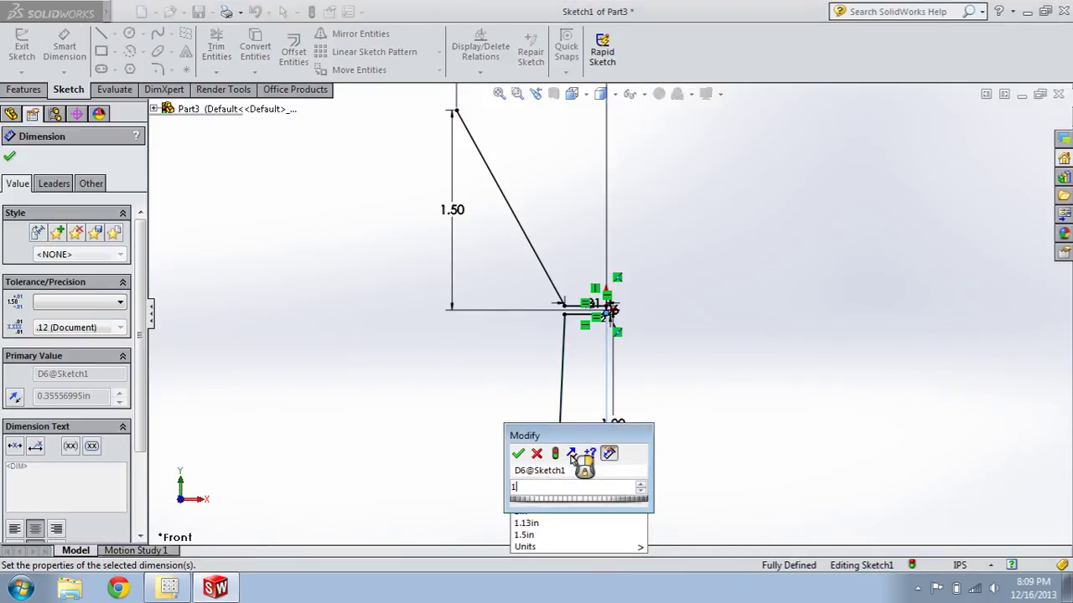
pyautogui.press('Return')
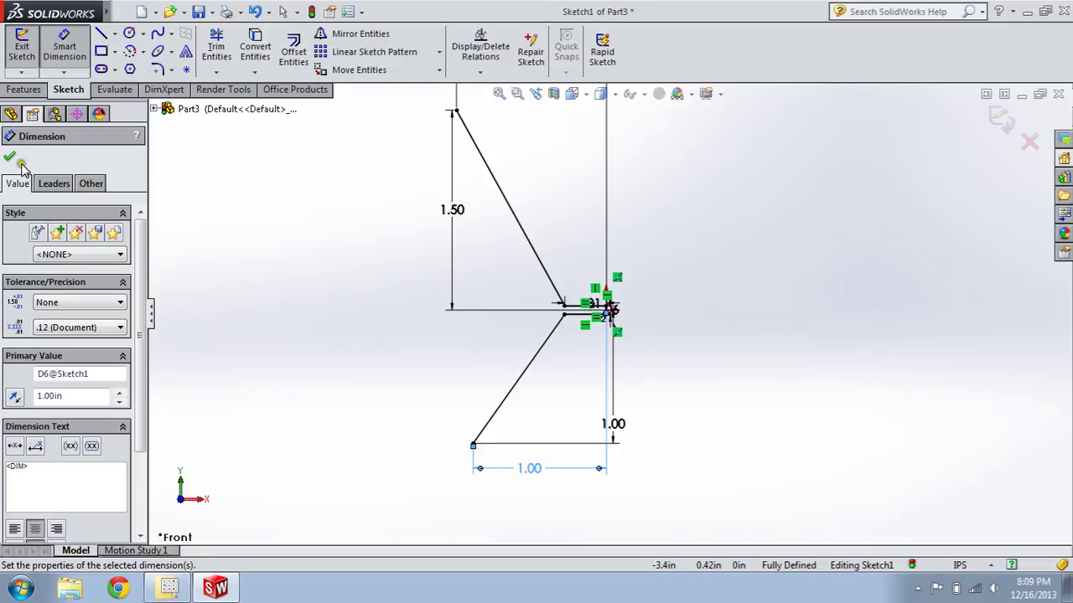
pyautogui.click(11, 159)
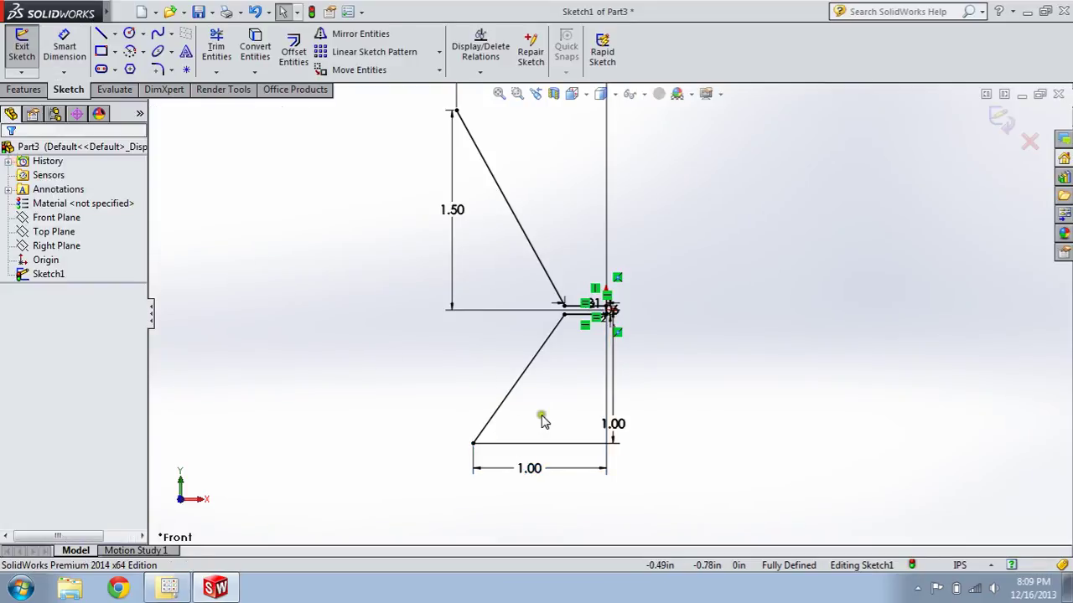
# - Delete the four dimensions that locate the angled lines' free endpoints from the origin
pyautogui.click(454, 214)
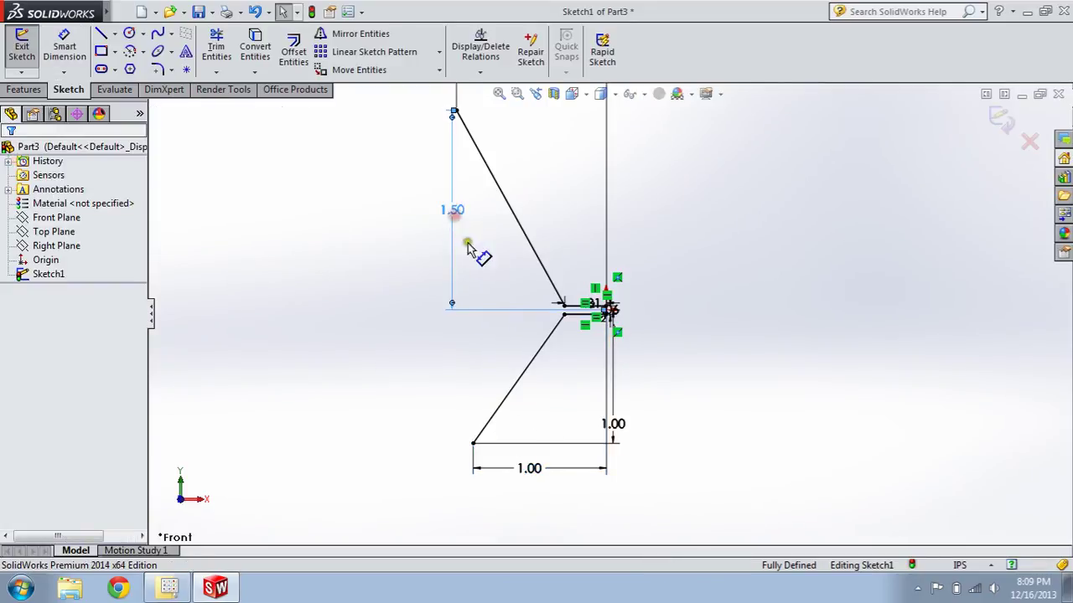
pyautogui.keyDown('ctrl'); pyautogui.click(536, 471); pyautogui.keyUp('ctrl')
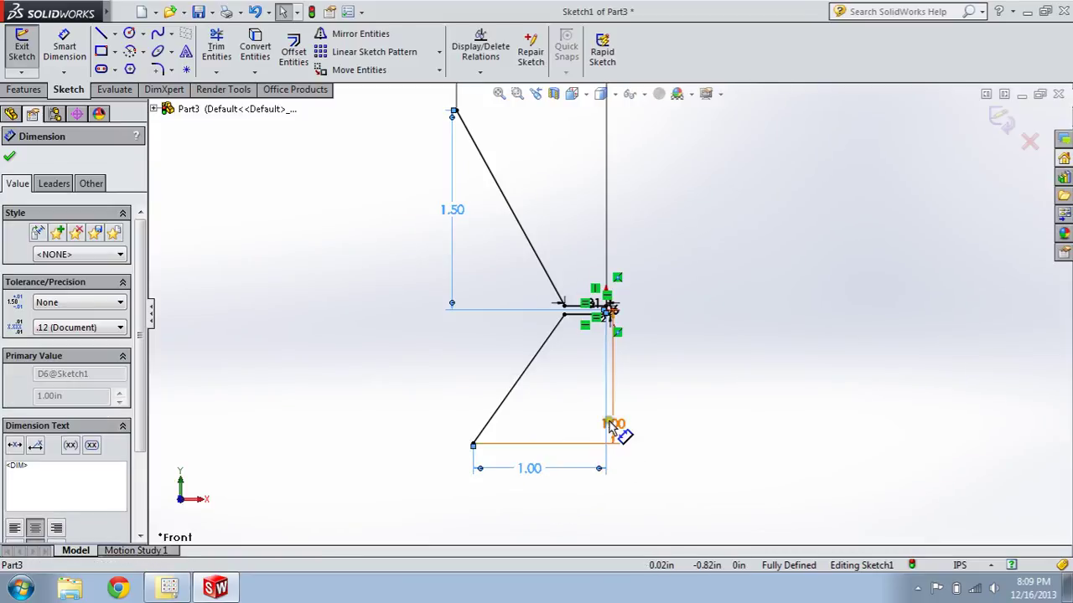
pyautogui.keyDown('ctrl'); pyautogui.click(613, 424); pyautogui.keyUp('ctrl')
pyautogui.scroll(3, 607, 308)
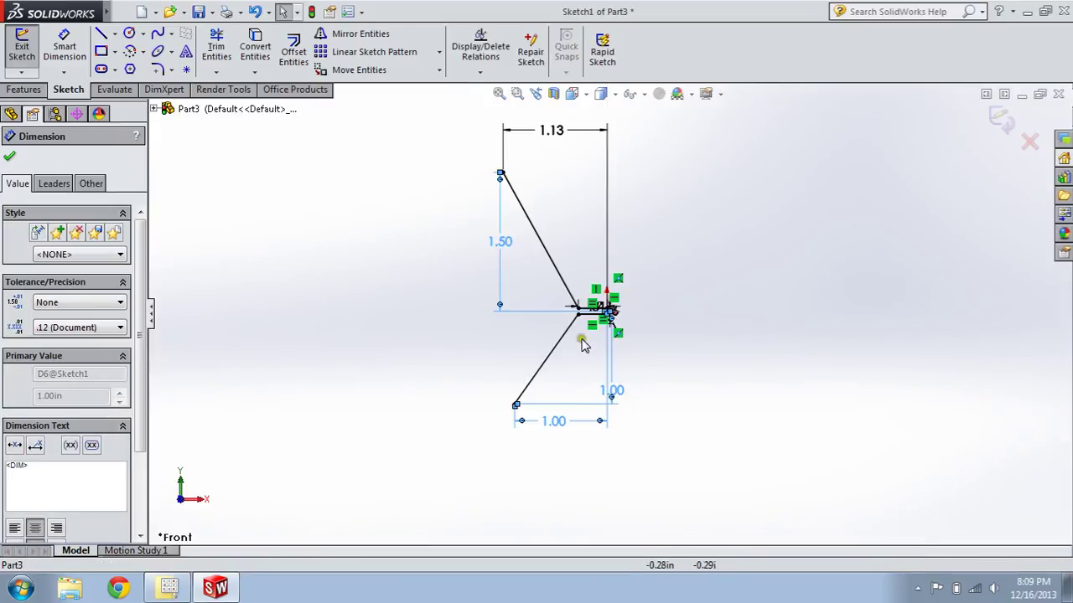
pyautogui.keyDown('ctrl'); pyautogui.click(551, 144); pyautogui.keyUp('ctrl')
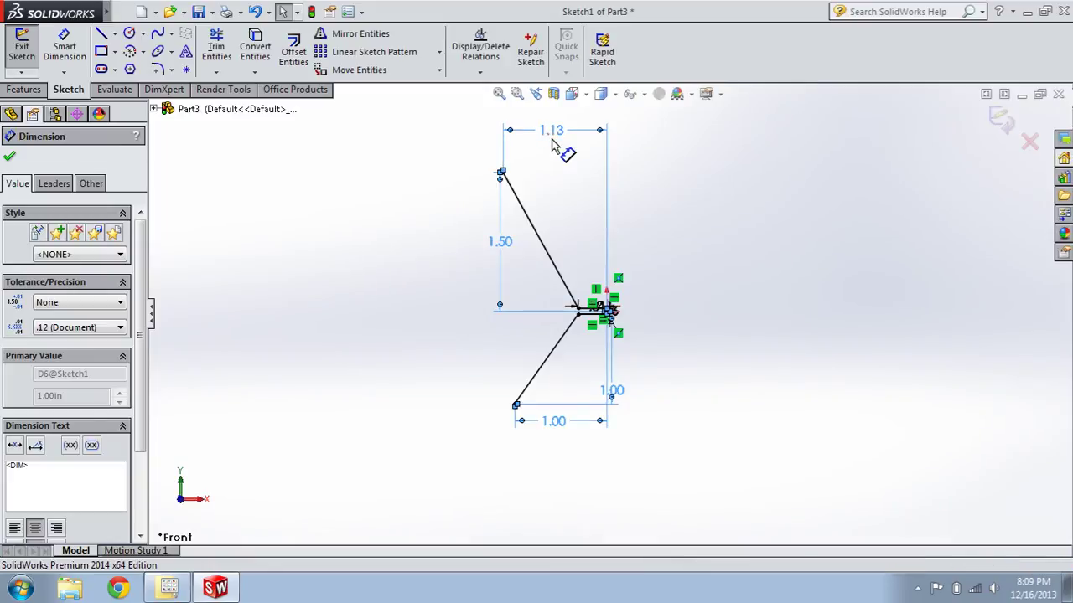
pyautogui.press('Delete')
# - Delete the short vertical line's height dimension and the upper horizontal line's length dimension
pyautogui.scroll(-5, 617, 305)
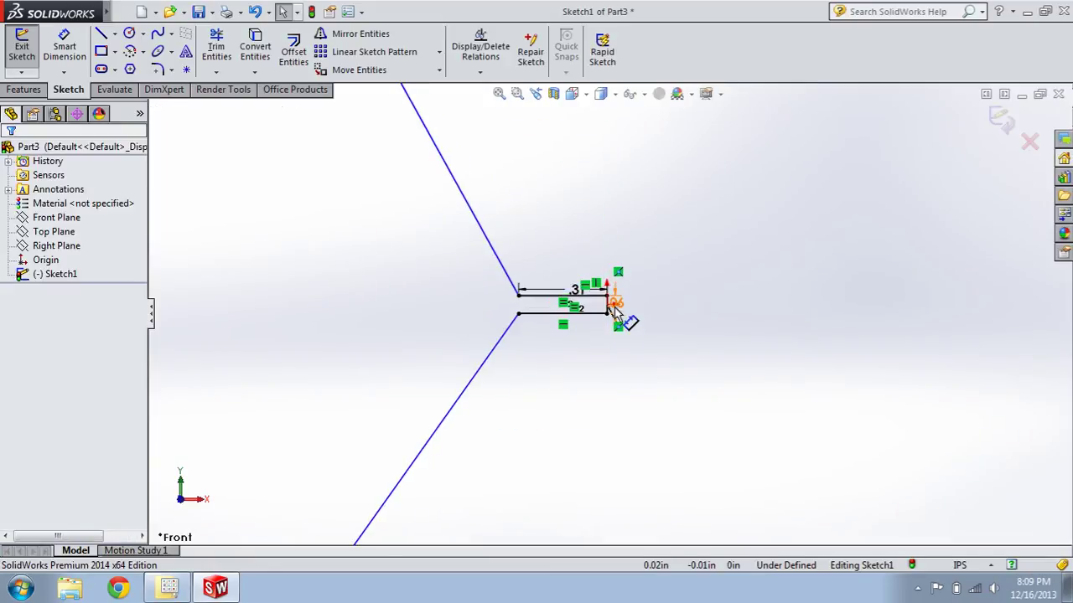
pyautogui.scroll(-2, 617, 314)
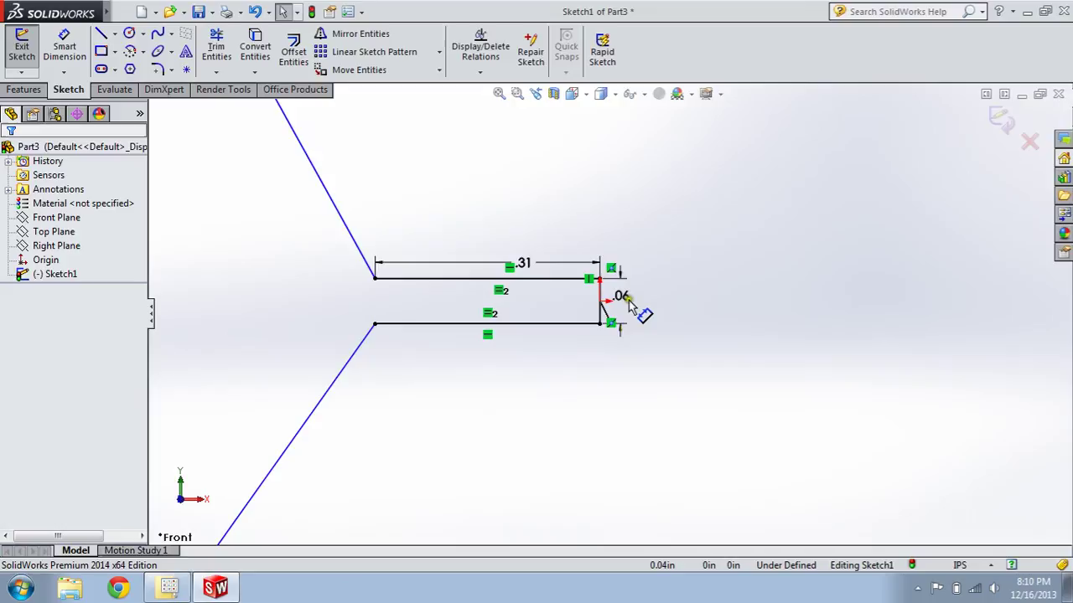
pyautogui.click(620, 299)
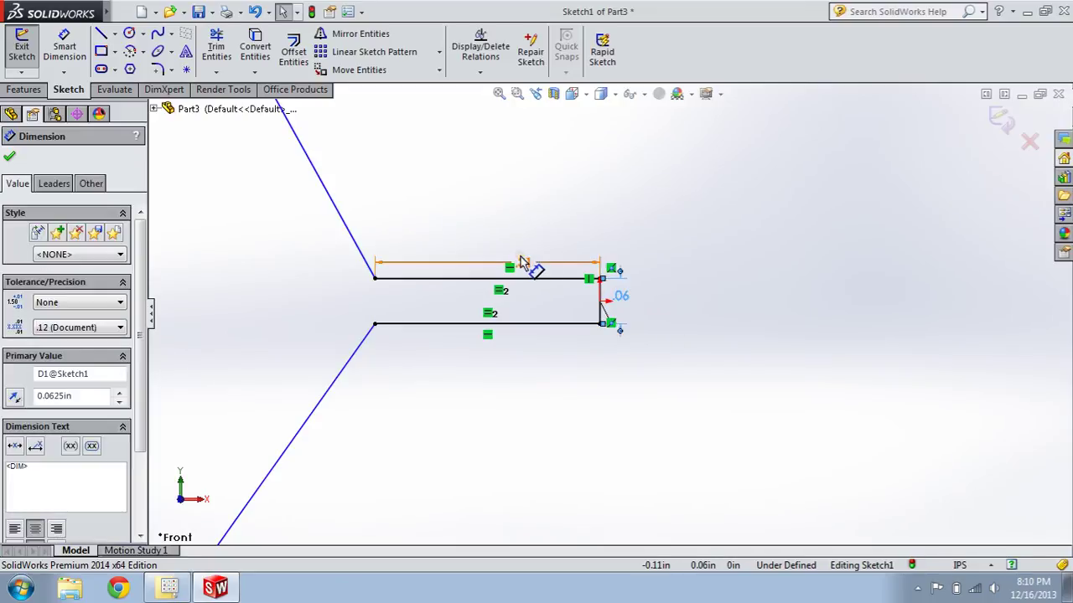
pyautogui.click(519, 262)
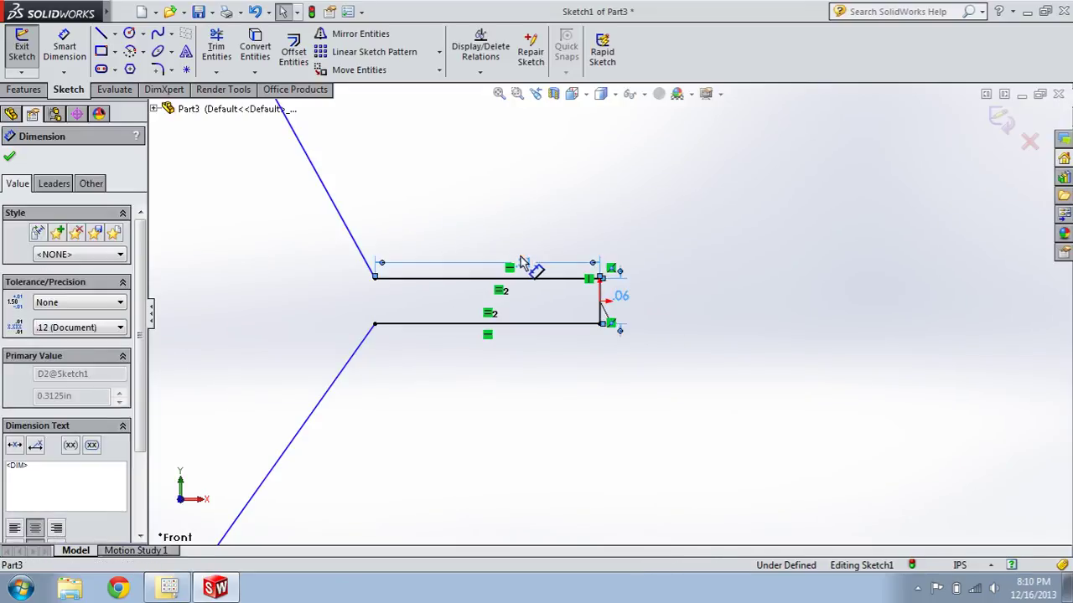
pyautogui.press('Delete')
# - Delete the remaining sketch relations on the profile and add a Fix relation to all five of its lines
pyautogui.click(511, 268)
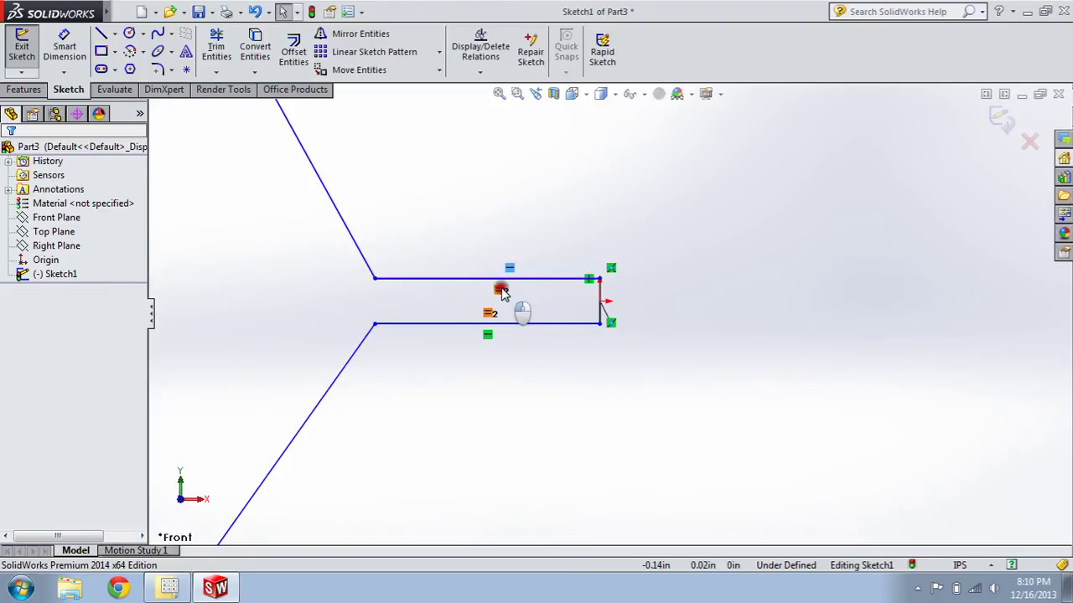
pyautogui.click(501, 292)
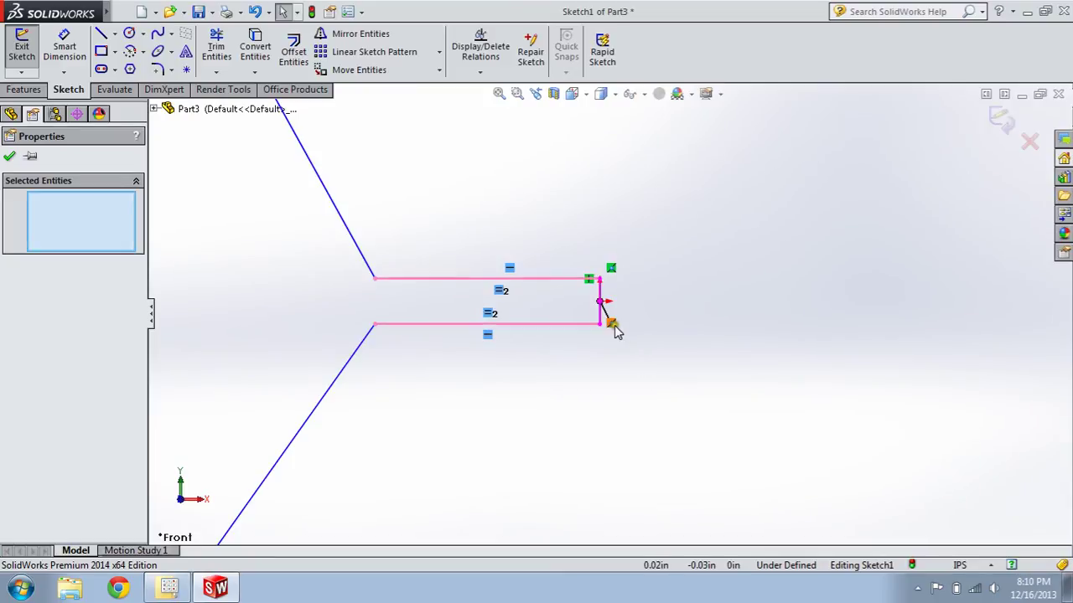
pyautogui.click(574, 278)
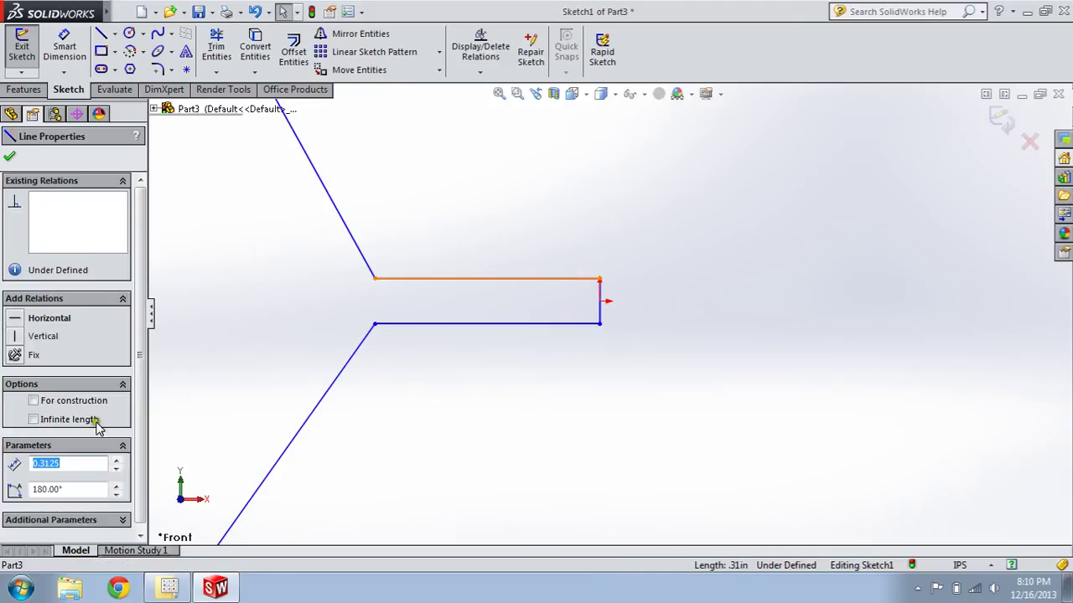
pyautogui.keyDown('ctrl'); pyautogui.click(356, 245); pyautogui.keyUp('ctrl')
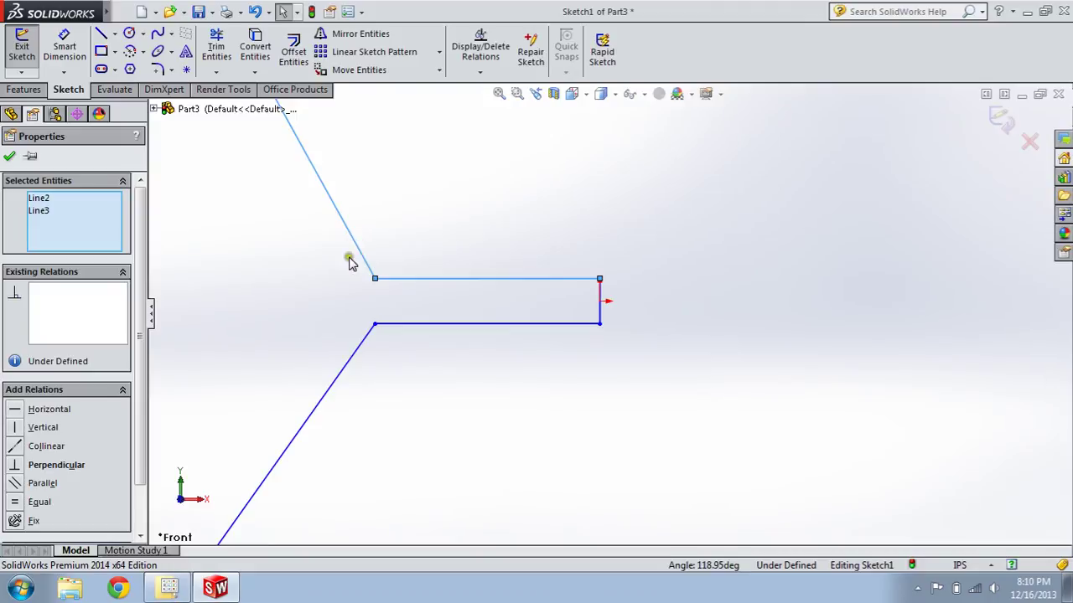
pyautogui.keyDown('ctrl'); pyautogui.click(413, 324); pyautogui.keyUp('ctrl')
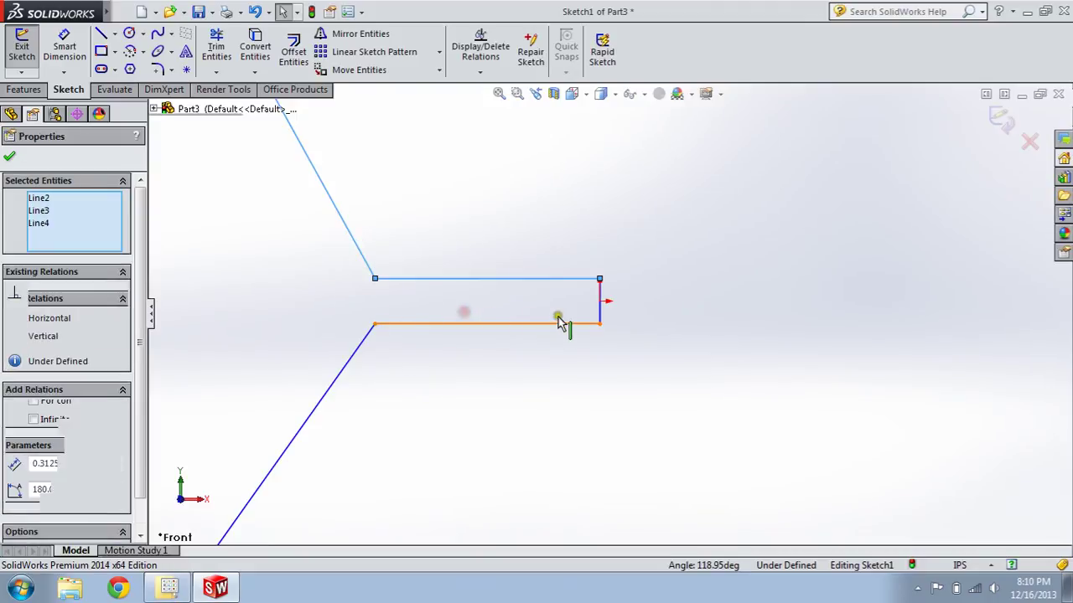
pyautogui.keyDown('ctrl'); pyautogui.click(559, 324); pyautogui.keyUp('ctrl')
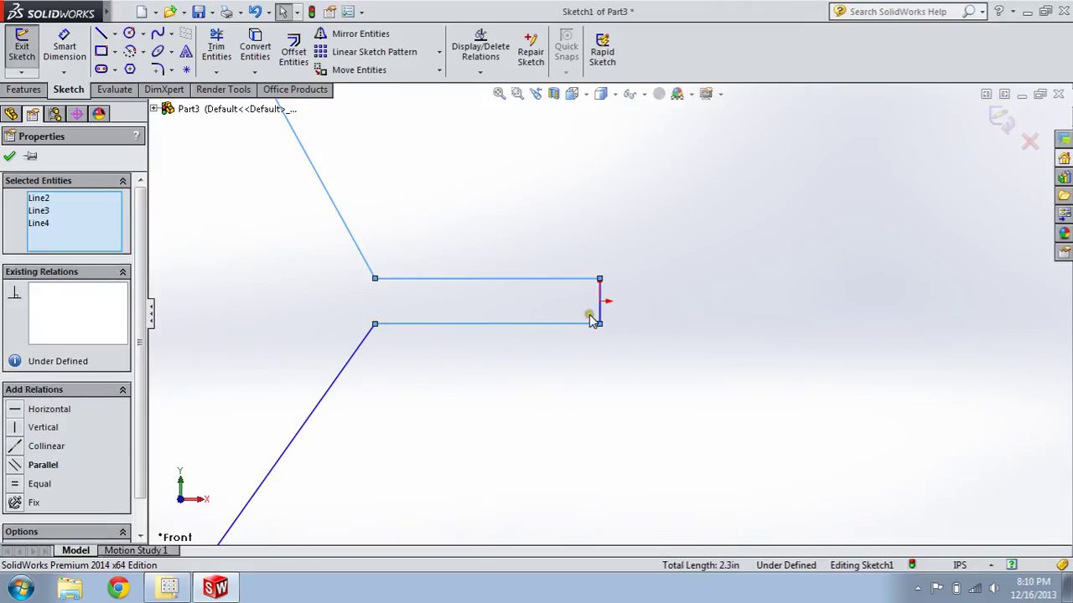
pyautogui.keyDown('ctrl'); pyautogui.click(342, 370); pyautogui.keyUp('ctrl')
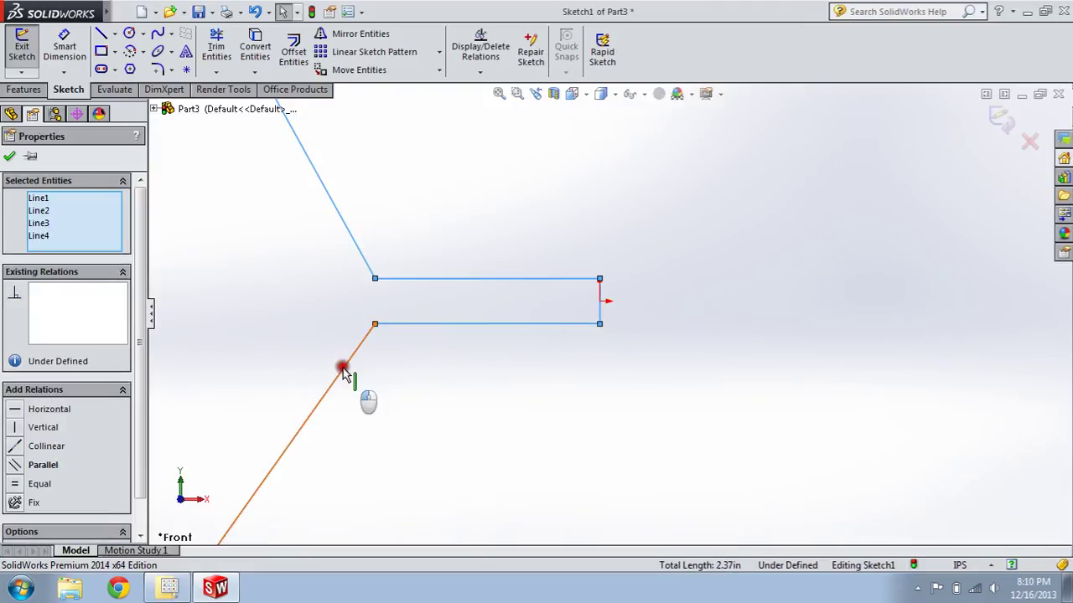
pyautogui.click(15, 503)
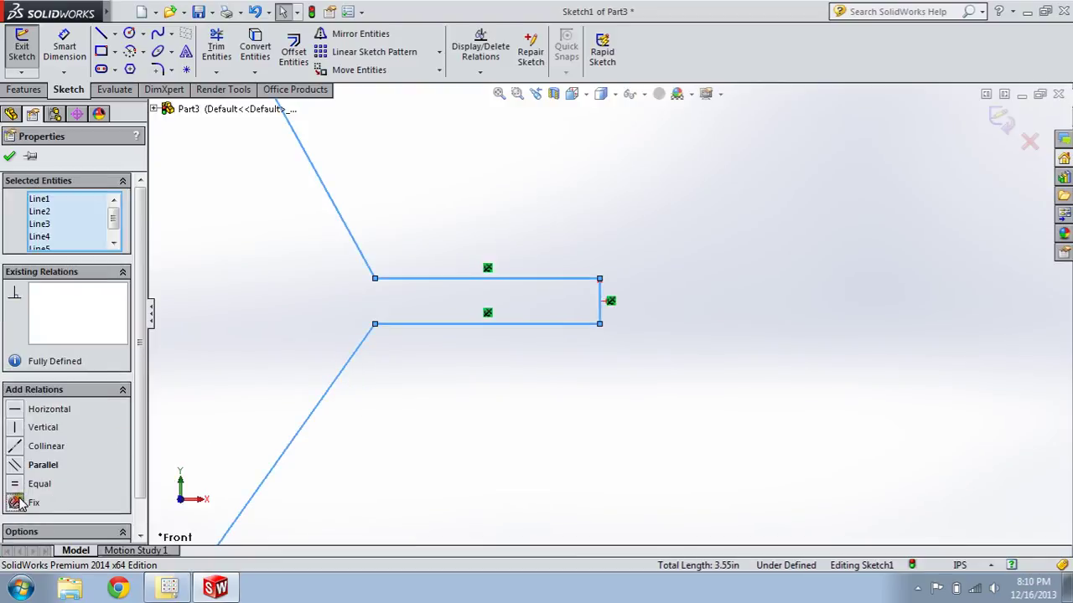
pyautogui.click(11, 158)
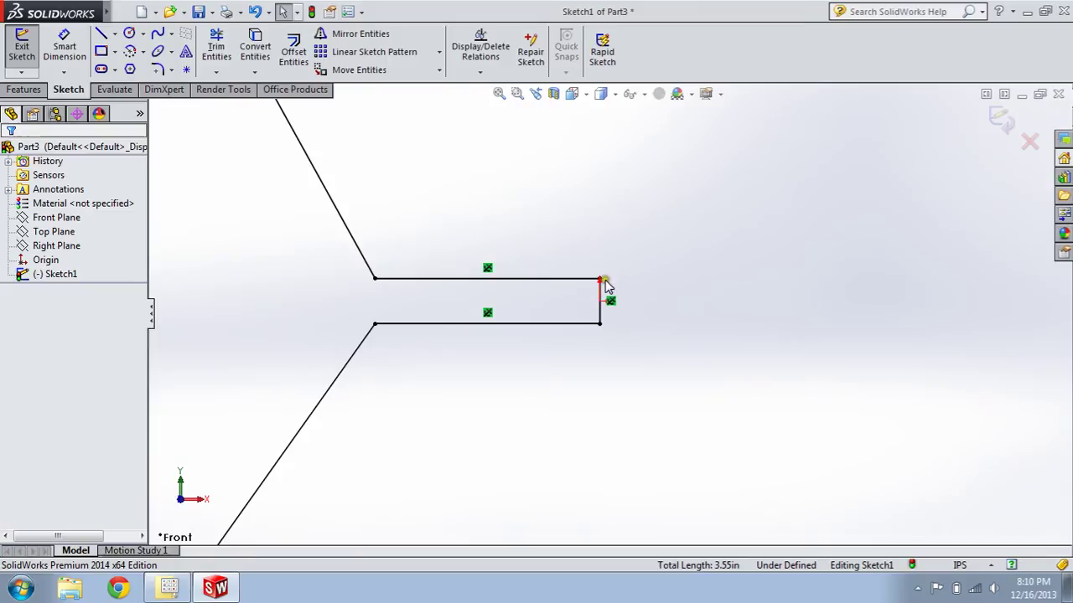
# - Add a Fix relation to the free endpoint of the upper angled line
pyautogui.click(375, 278)
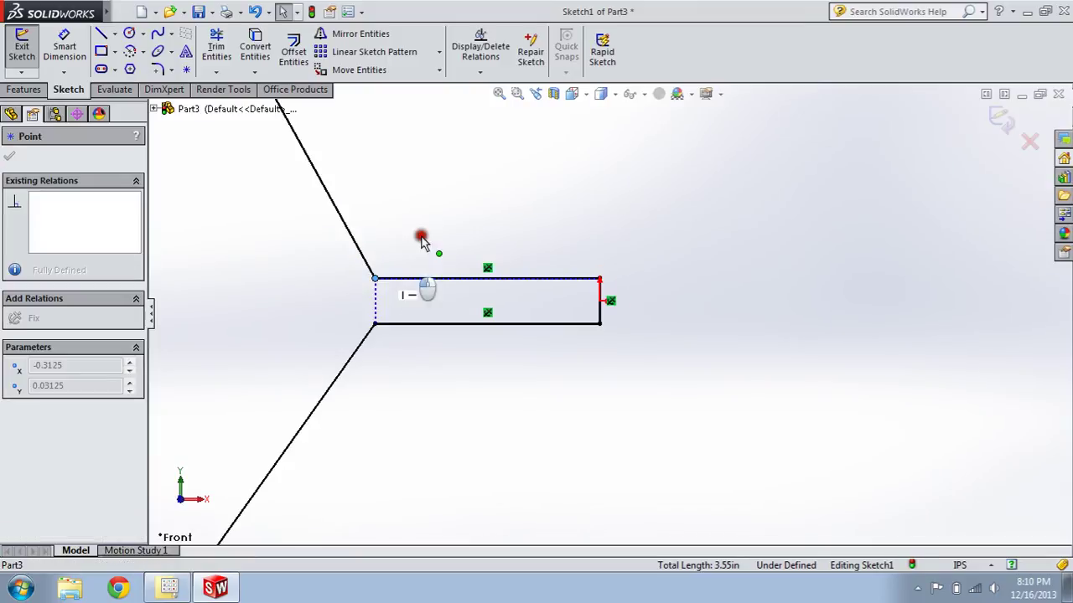
pyautogui.click(491, 196)
pyautogui.scroll(5, 662, 310)
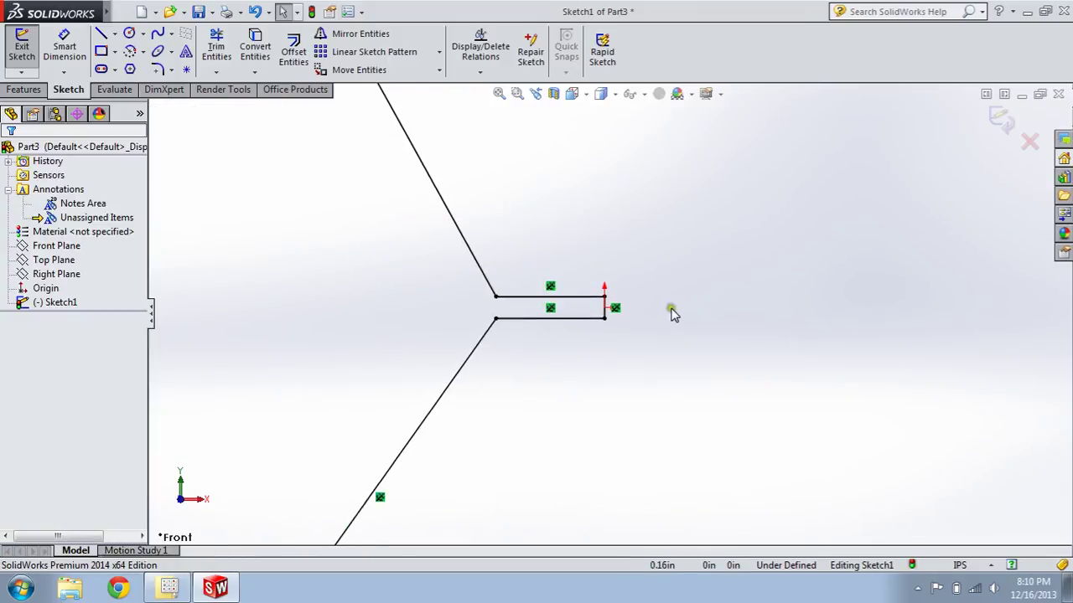
pyautogui.scroll(2, 625, 331)
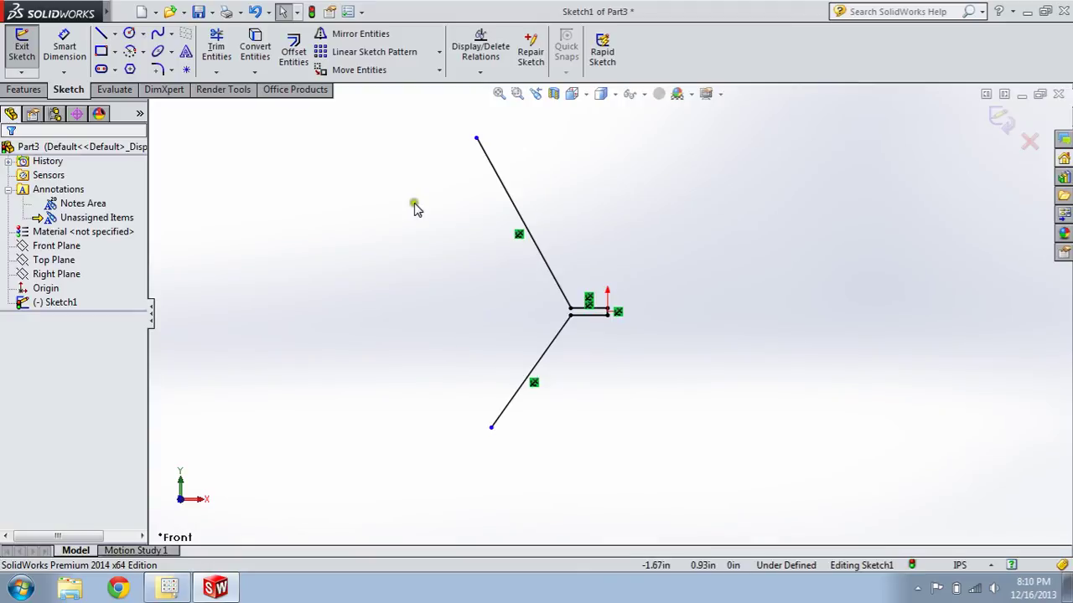
pyautogui.scroll(-2, 475, 145)
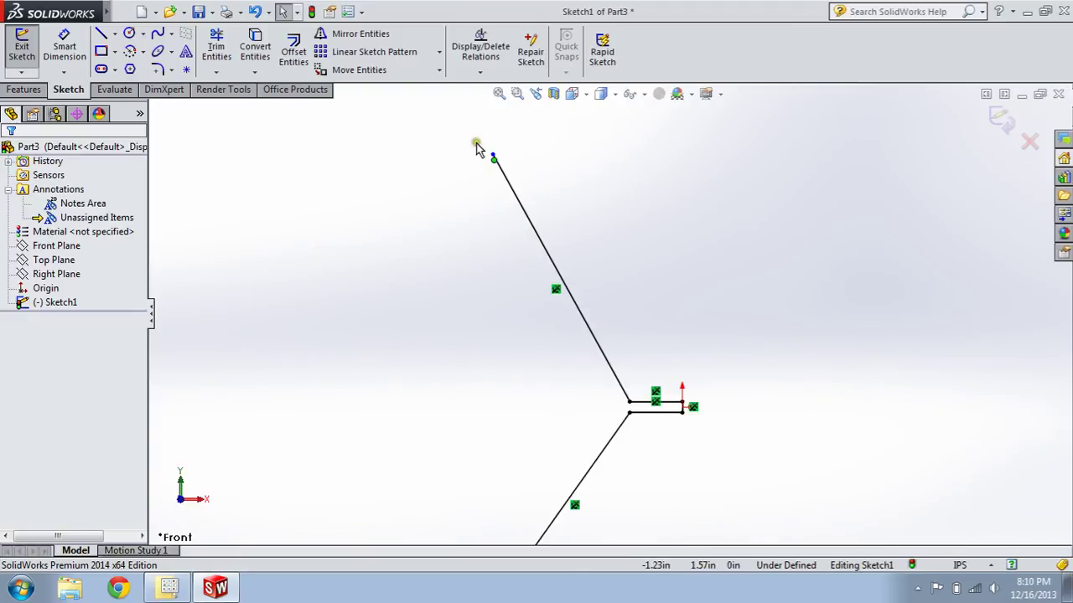
pyautogui.moveTo(491, 160); pyautogui.dragTo(490, 156)
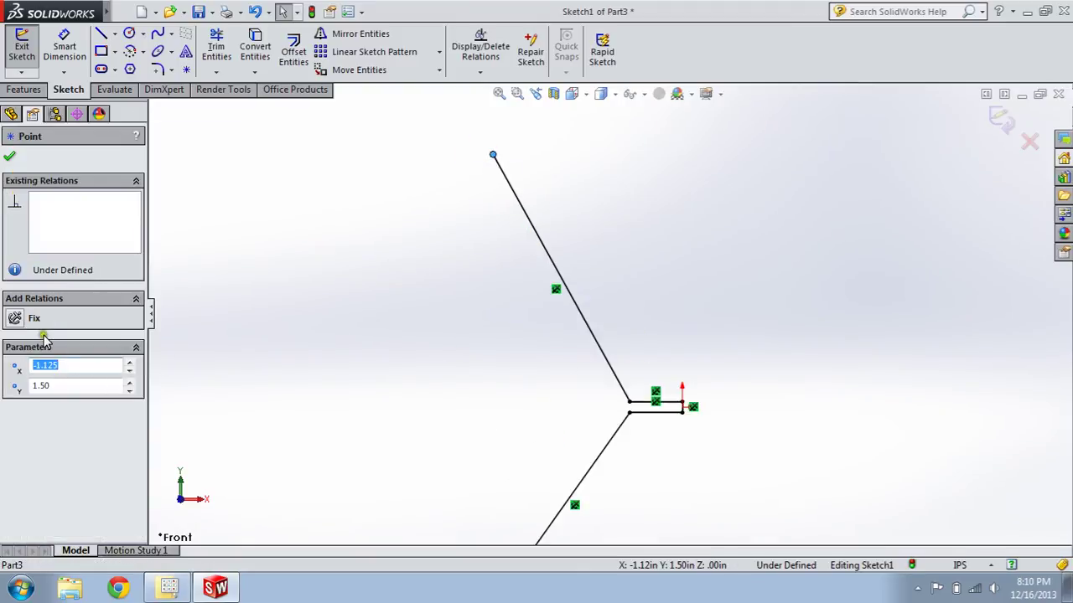
pyautogui.click(20, 317)
pyautogui.click(248, 178)
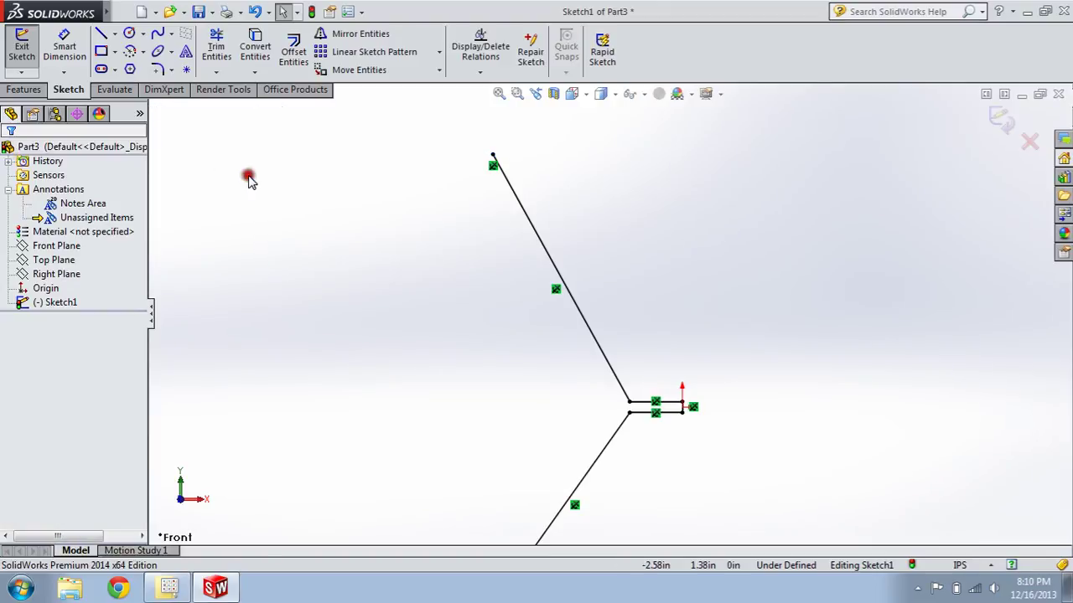
# - Add a Fix relation to the free endpoint of the lower angled line
pyautogui.scroll(5, 372, 287)
pyautogui.scroll(-5, 536, 452)
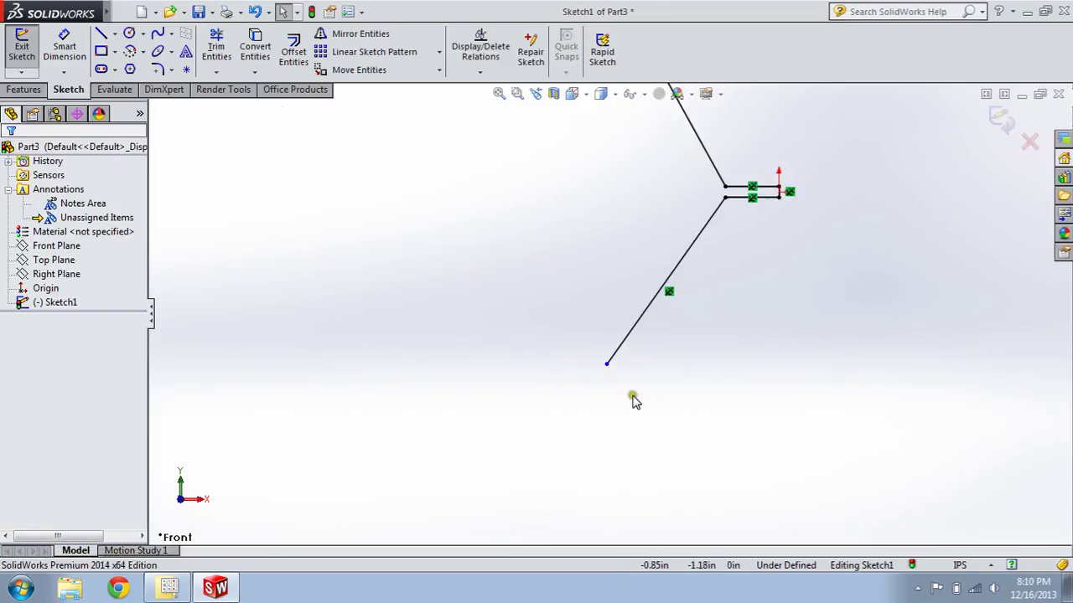
pyautogui.click(607, 366)
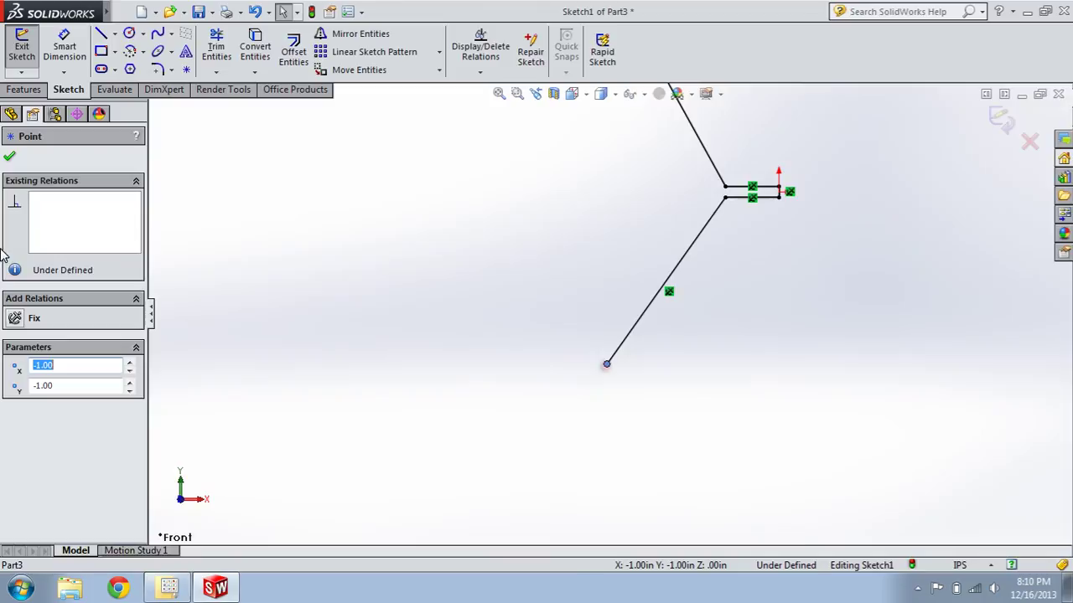
pyautogui.click(20, 319)
pyautogui.click(8, 157)
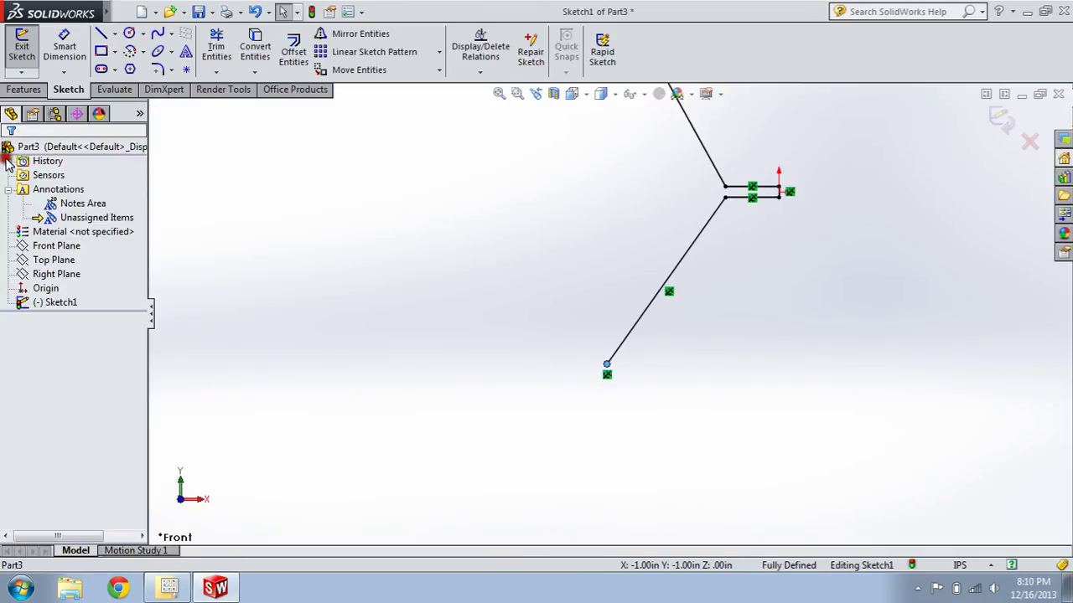
# - Sketch two circles, about 0.17 in radius beside the upper angled line's free end and about 0.14 in radius beside the lower one's
pyautogui.click(144, 33)
pyautogui.click(155, 47)
pyautogui.press('z')
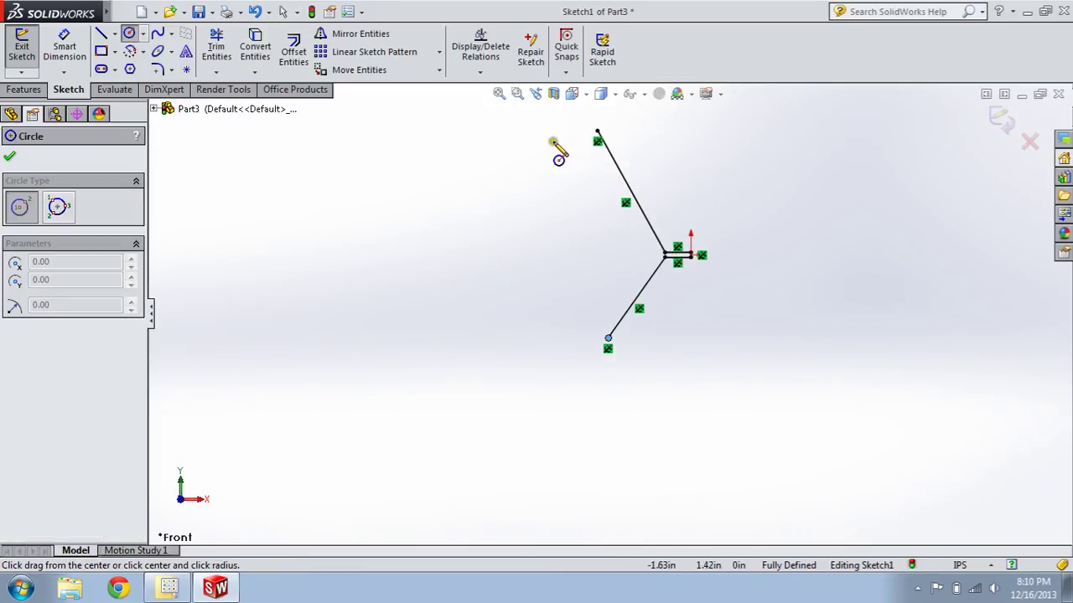
pyautogui.moveTo(567, 139)
pyautogui.mouseDown()
pyautogui.moveTo(581, 216)
pyautogui.moveTo(578, 149)
pyautogui.mouseUp()
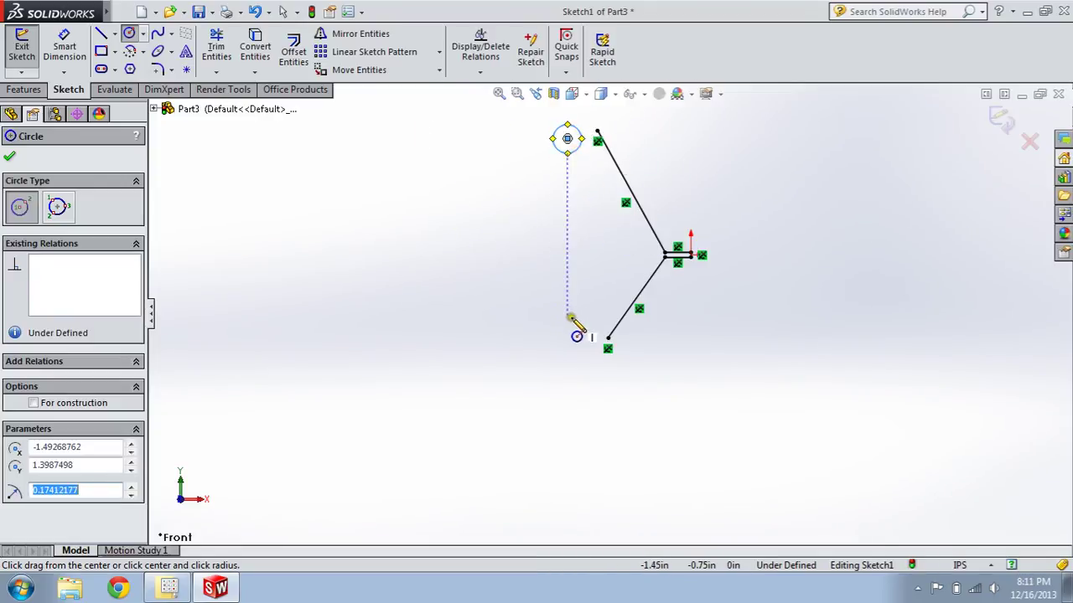
pyautogui.moveTo(582, 319); pyautogui.dragTo(591, 330)
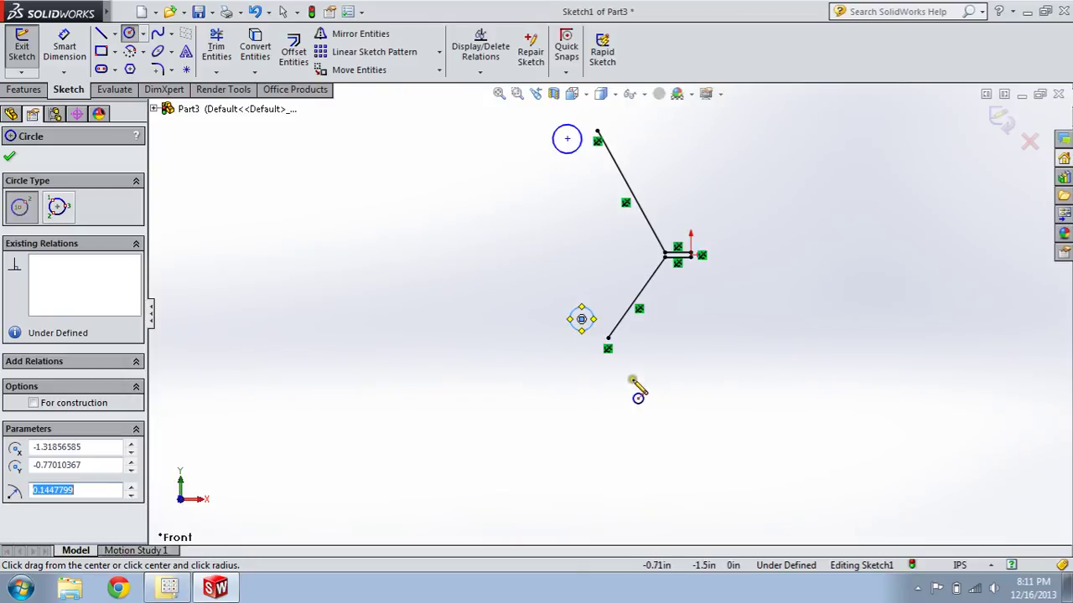
pyautogui.press('Escape')
# - Sketch a centerline about 0.5 in long from below the lower circle to the lower angled line's free endpoint
pyautogui.scroll(-5, 620, 348)
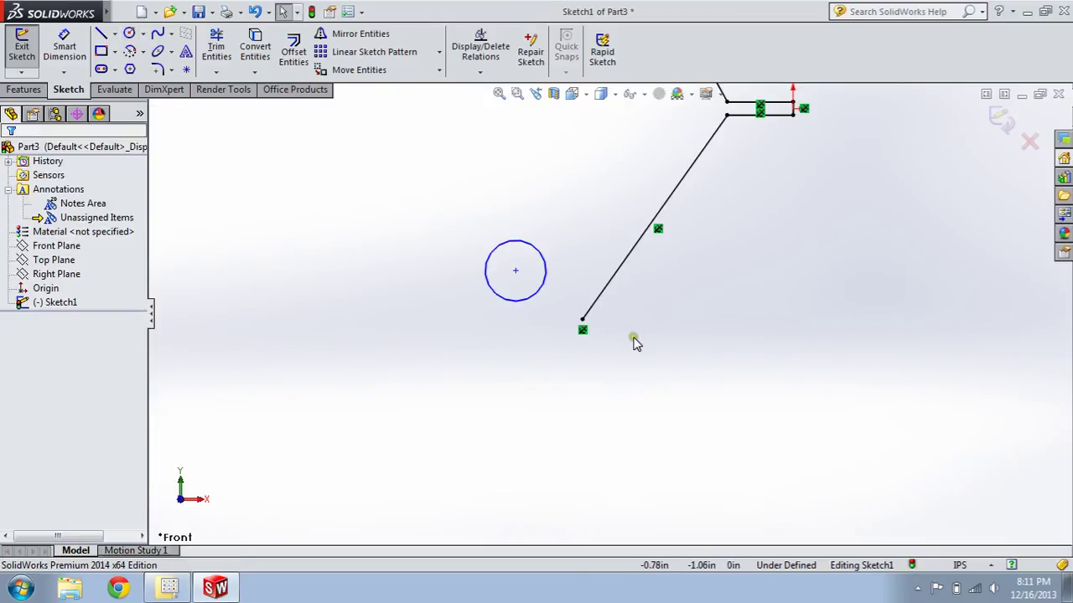
pyautogui.scroll(-2, 634, 342)
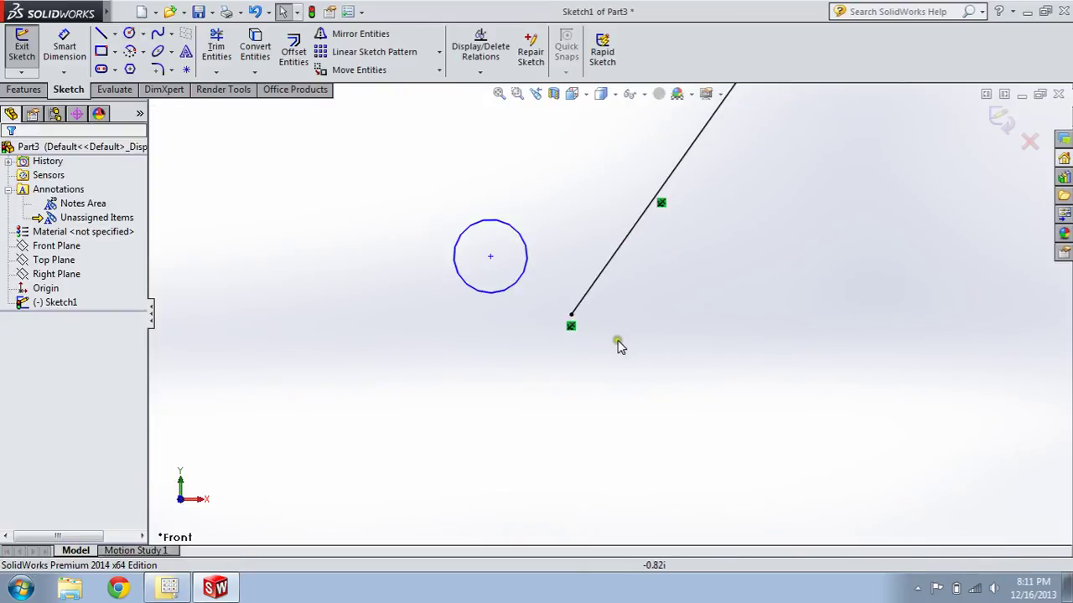
pyautogui.click(115, 34)
pyautogui.click(132, 66)
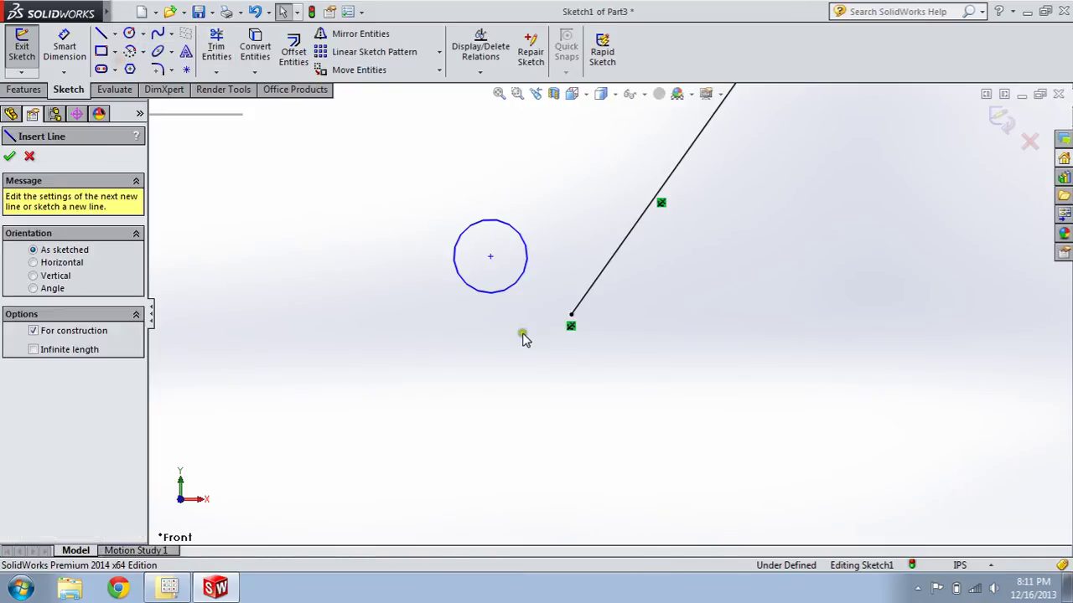
pyautogui.click(445, 327)
pyautogui.click(571, 316)
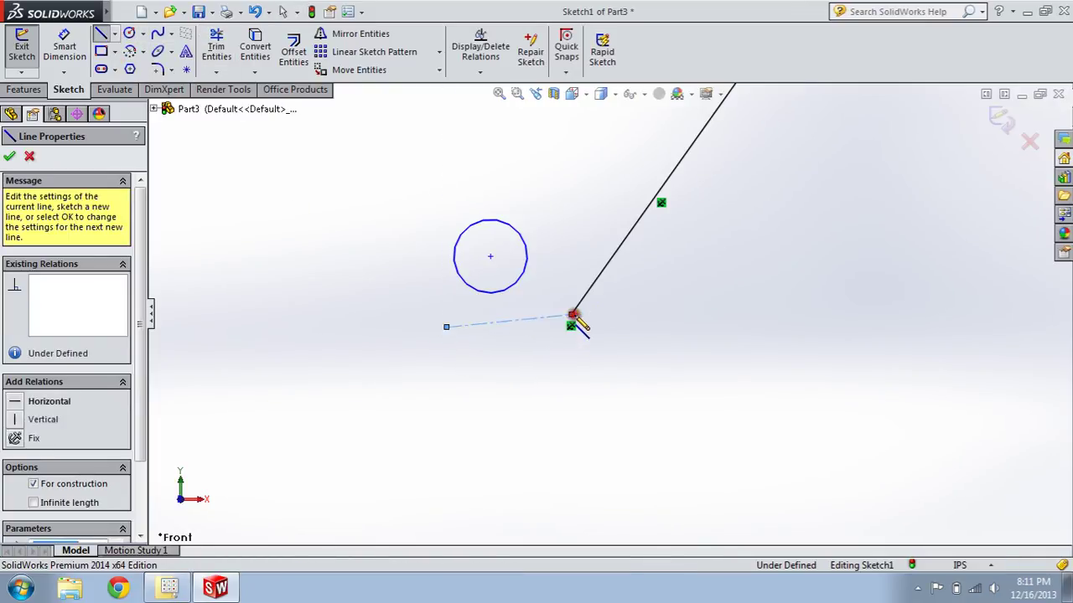
pyautogui.press('Escape')
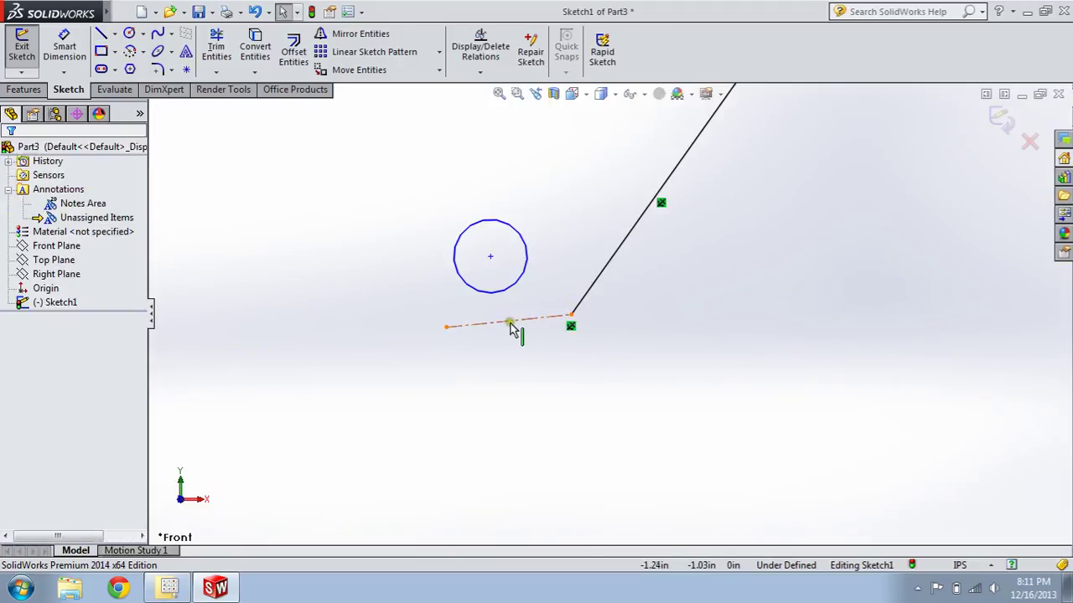
# - Make the centerline perpendicular to the lower angled line and attach the lower circle's center to the centerline's free end
pyautogui.click(512, 323)
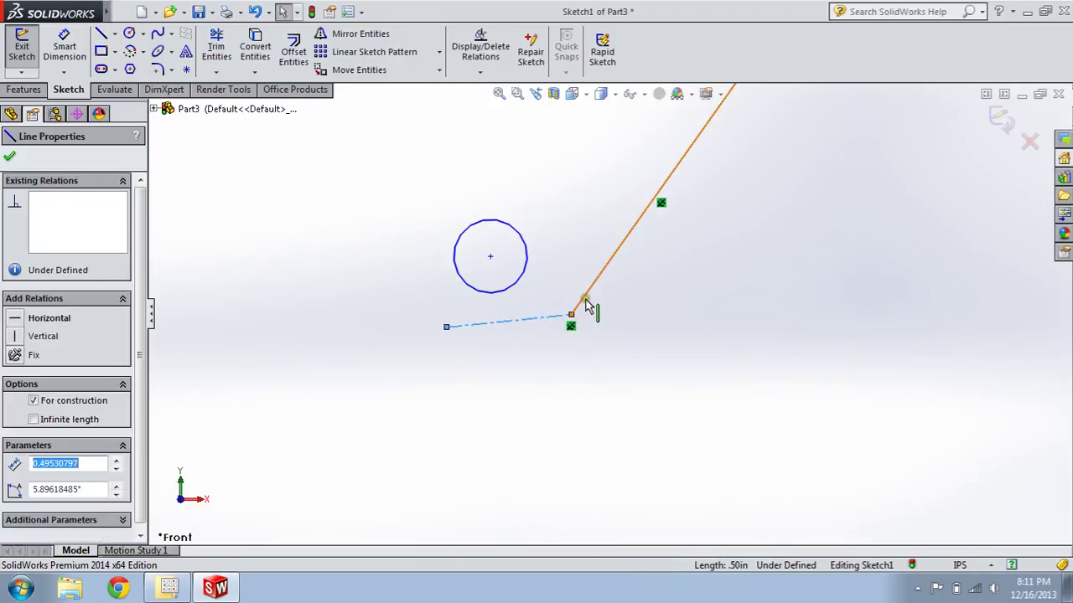
pyautogui.keyDown('ctrl'); pyautogui.click(583, 302); pyautogui.keyUp('ctrl')
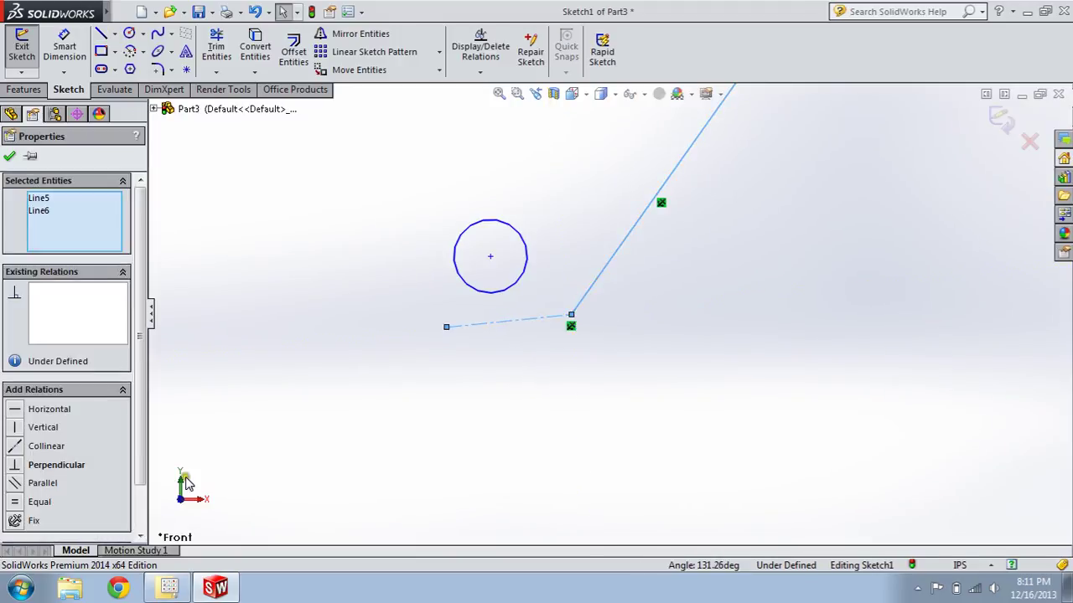
pyautogui.click(22, 467)
pyautogui.click(10, 158)
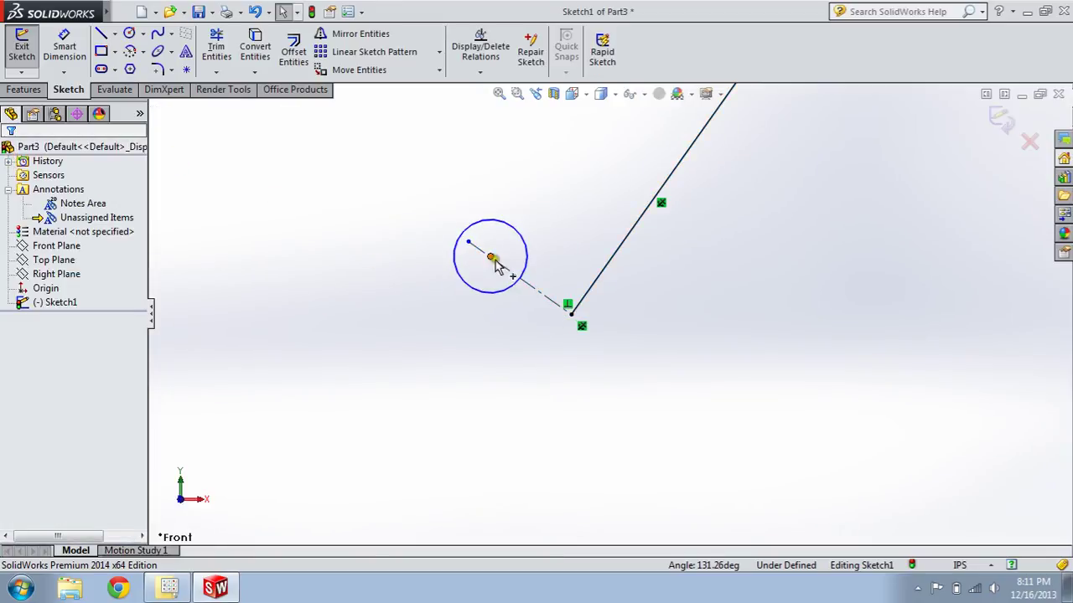
pyautogui.moveTo(495, 264); pyautogui.dragTo(469, 242)
pyautogui.click(284, 201)
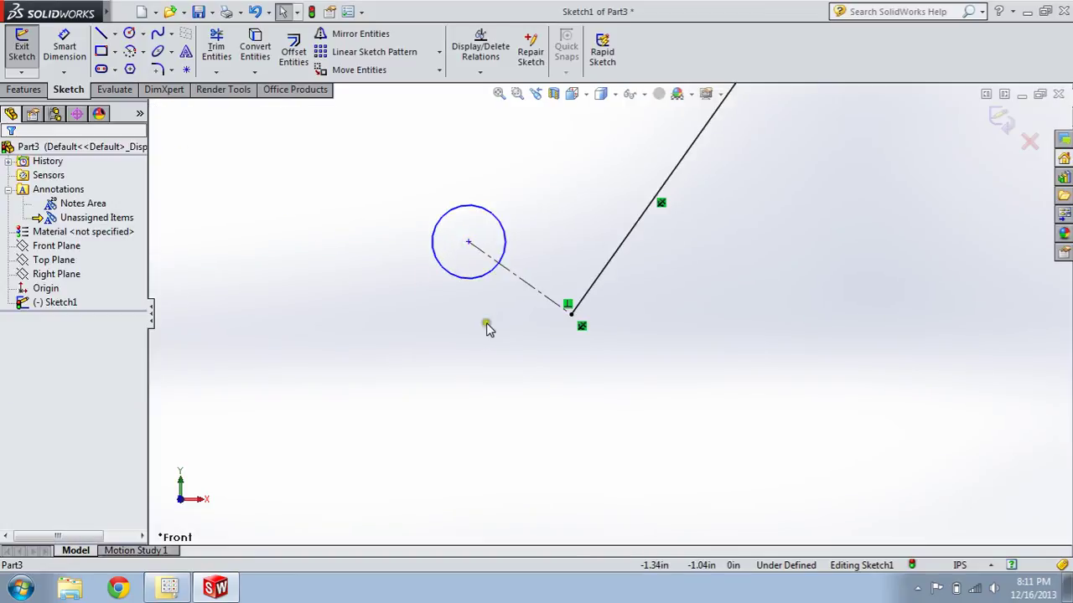
# - Dimension the lower circle's diameter as 1/16 in and finish dimensioning
pyautogui.click(67, 51)
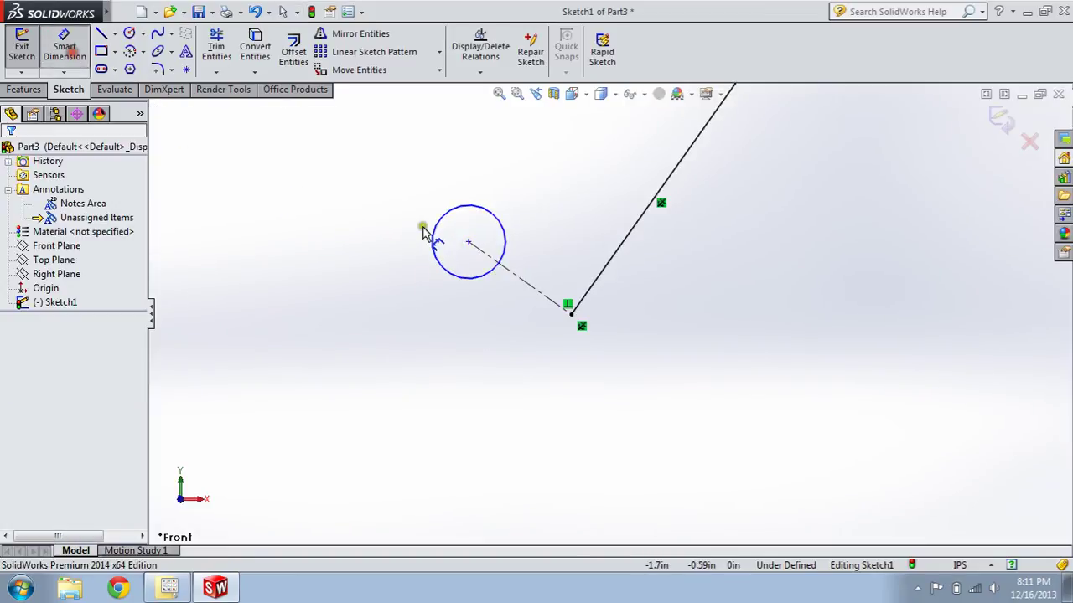
pyautogui.click(454, 279)
pyautogui.click(391, 246)
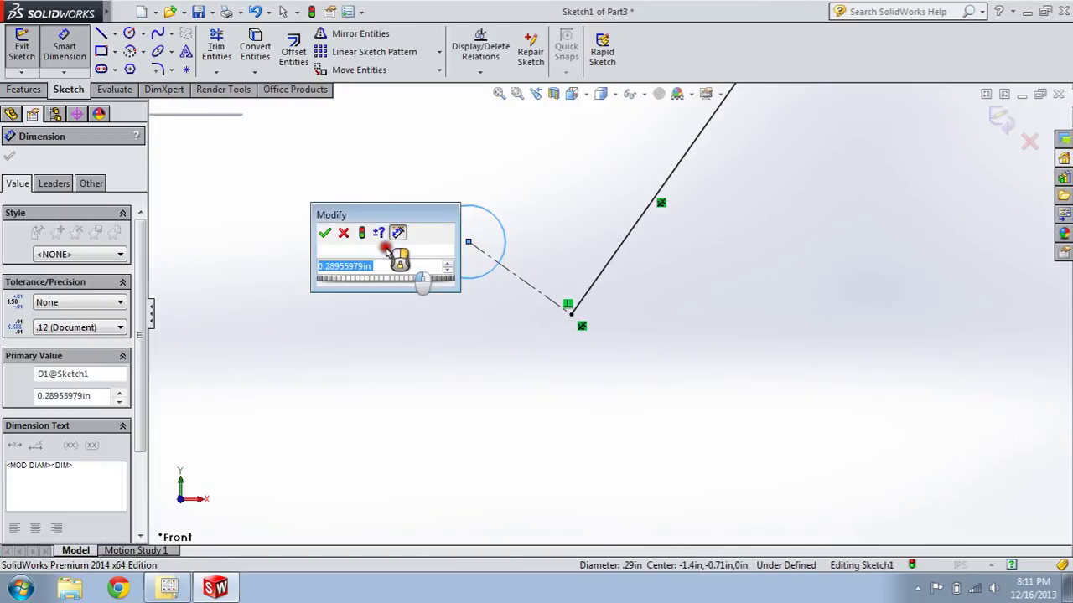
pyautogui.write('1/16')
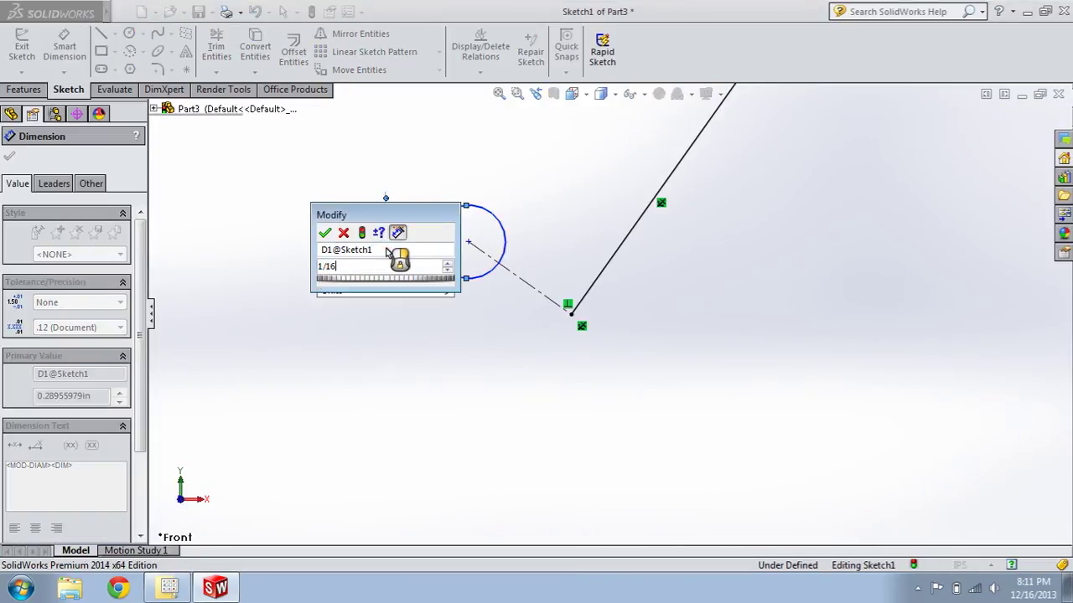
pyautogui.press('Return')
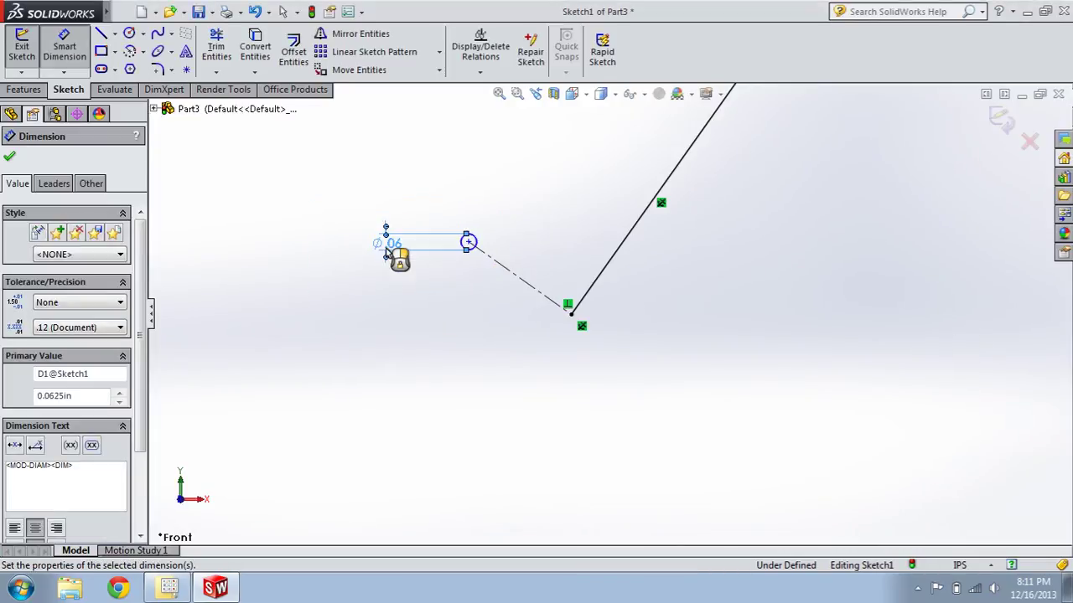
pyautogui.click(10, 160)
pyautogui.press('Escape')
pyautogui.scroll(-3, 570, 285)
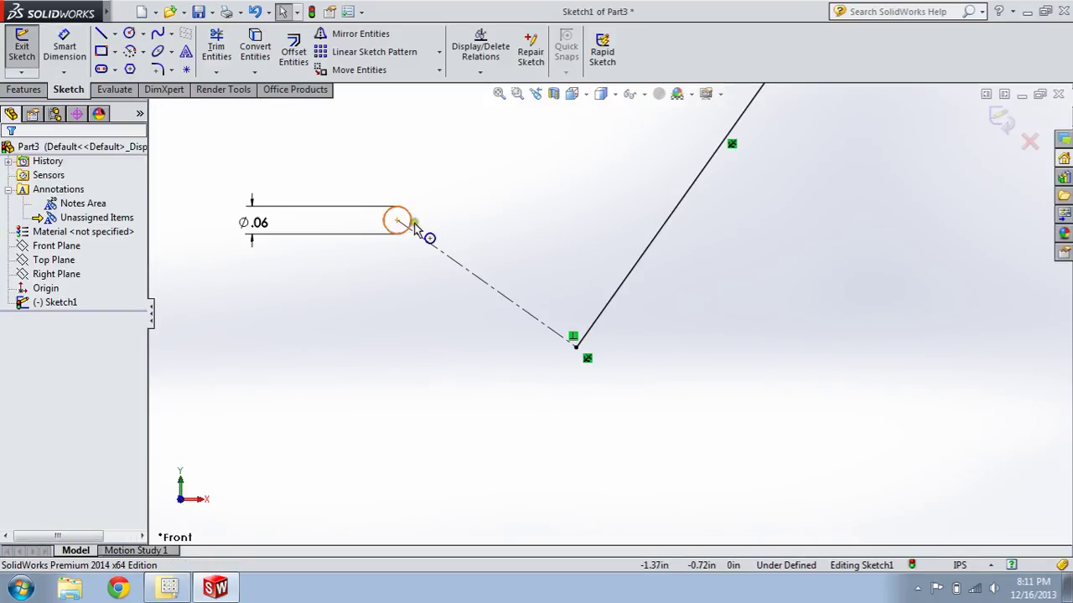
# - Add a tangent relation between the lower circle and the lower angled line
pyautogui.click(414, 226)
pyautogui.keyDown('ctrl'); pyautogui.click(596, 314); pyautogui.keyUp('ctrl')
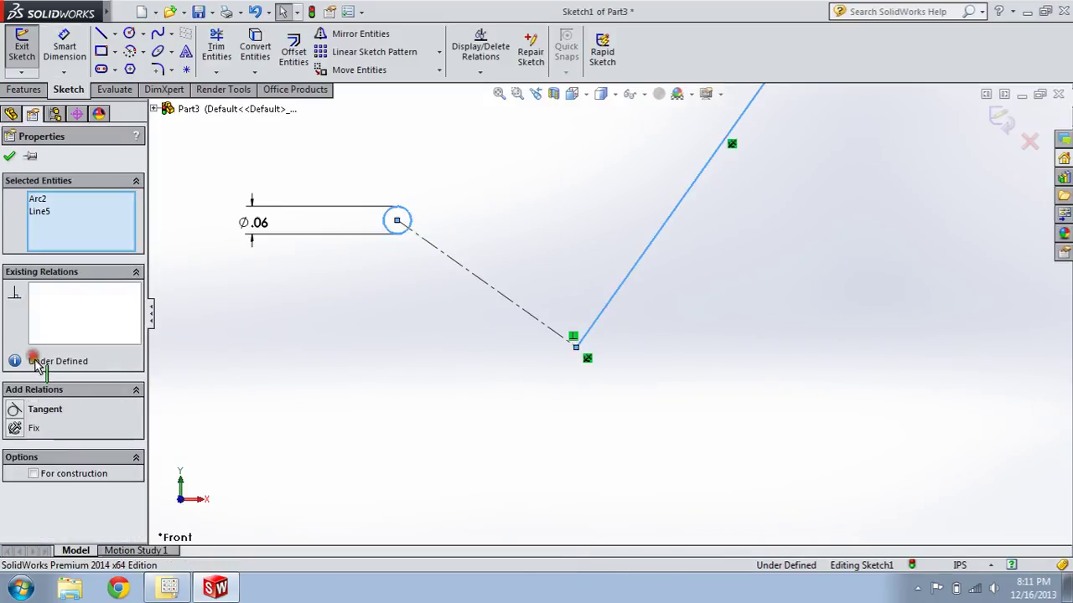
pyautogui.click(20, 409)
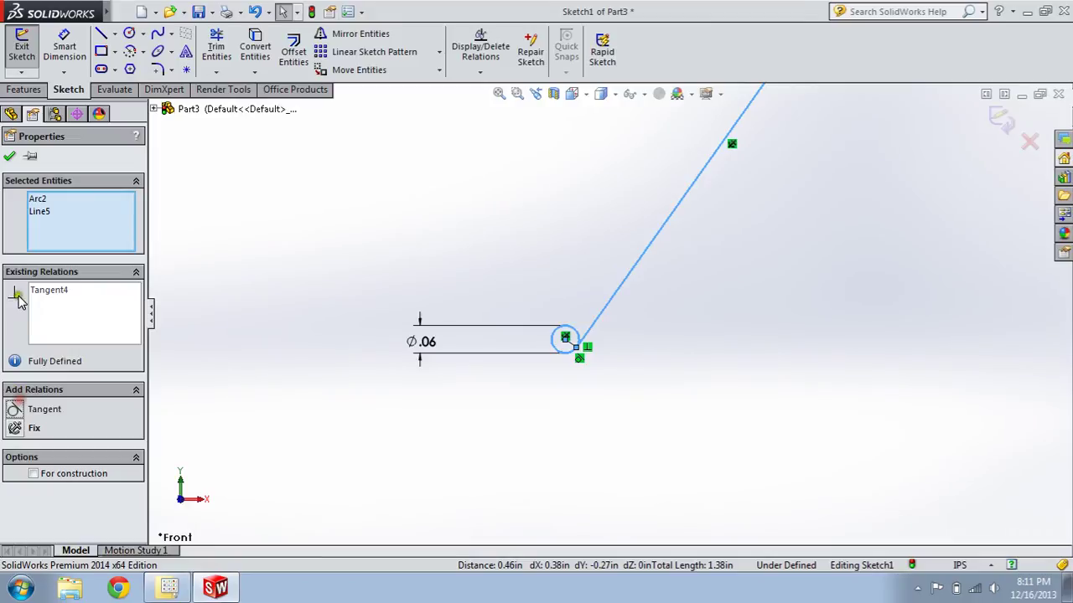
pyautogui.click(10, 156)
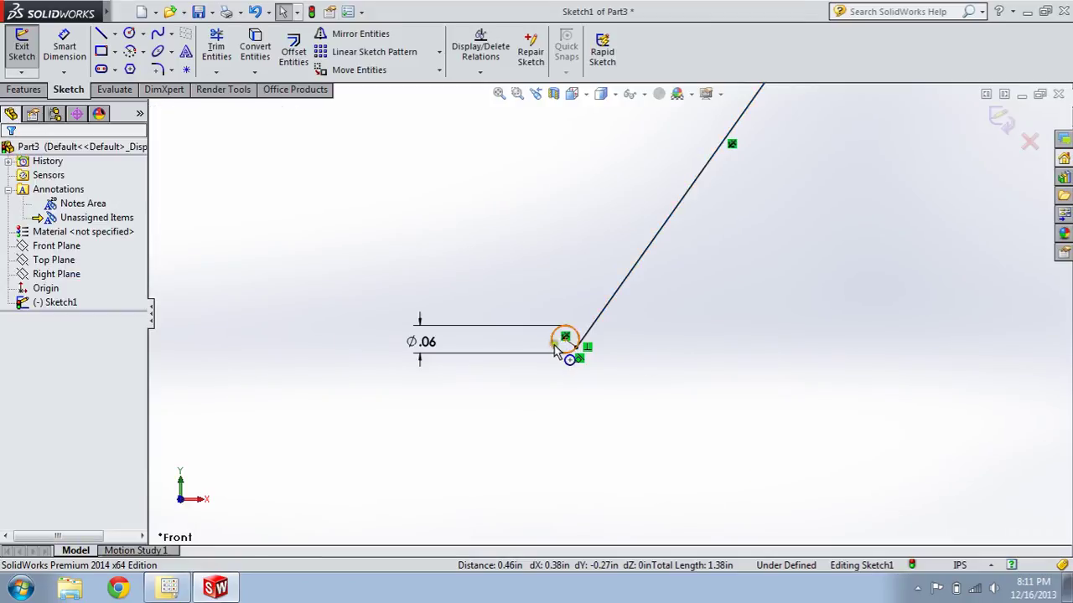
# - Add an equal relation between the lower circle and the upper circle
pyautogui.click(555, 350)
pyautogui.press('f')
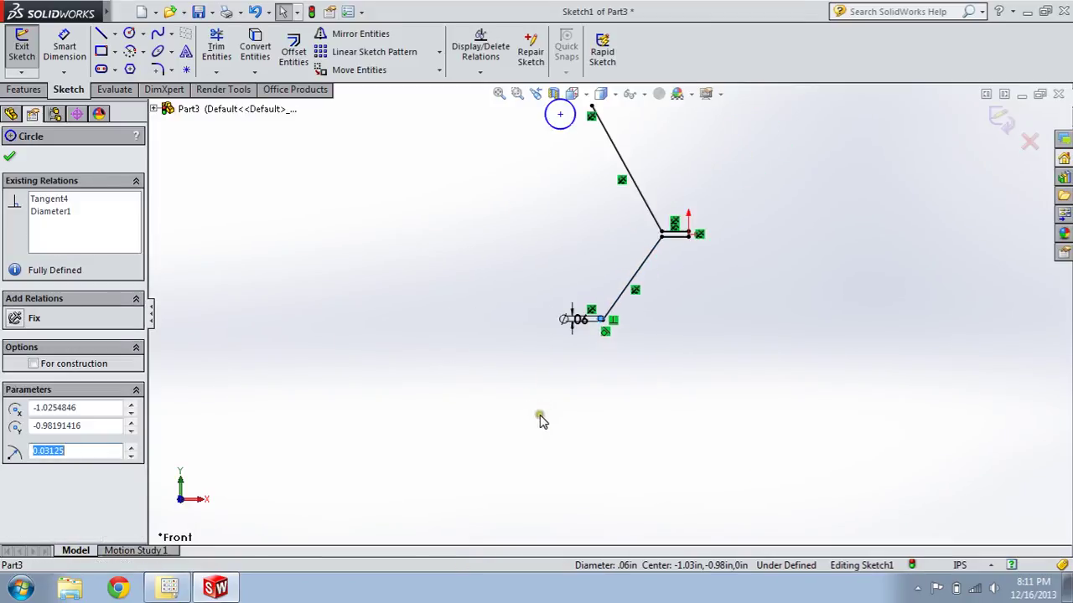
pyautogui.scroll(-3, 567, 126)
pyautogui.keyDown('ctrl'); pyautogui.click(569, 164); pyautogui.keyUp('ctrl')
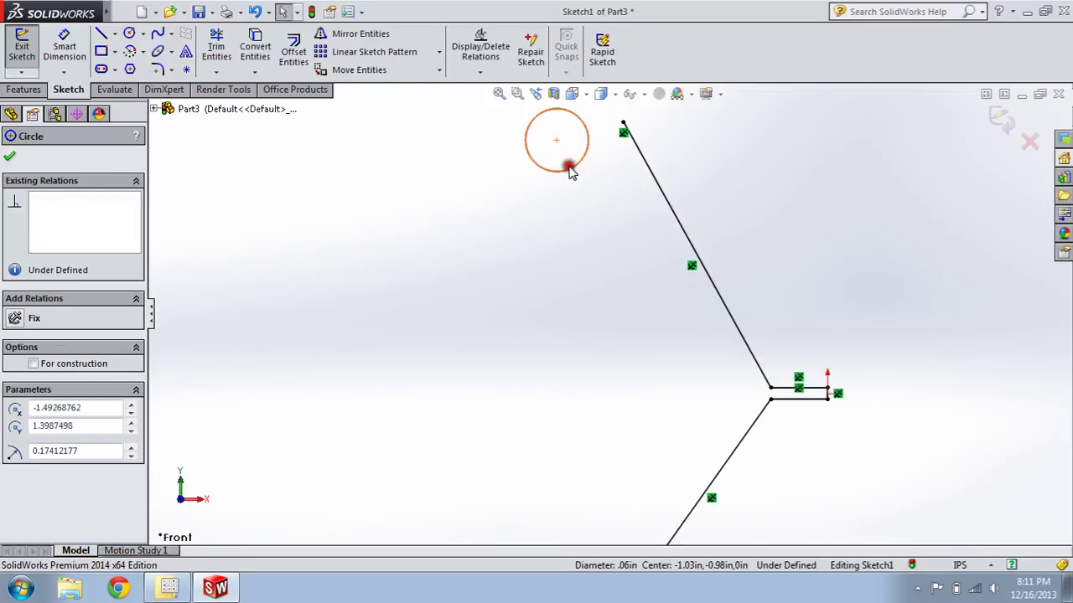
pyautogui.click(13, 466)
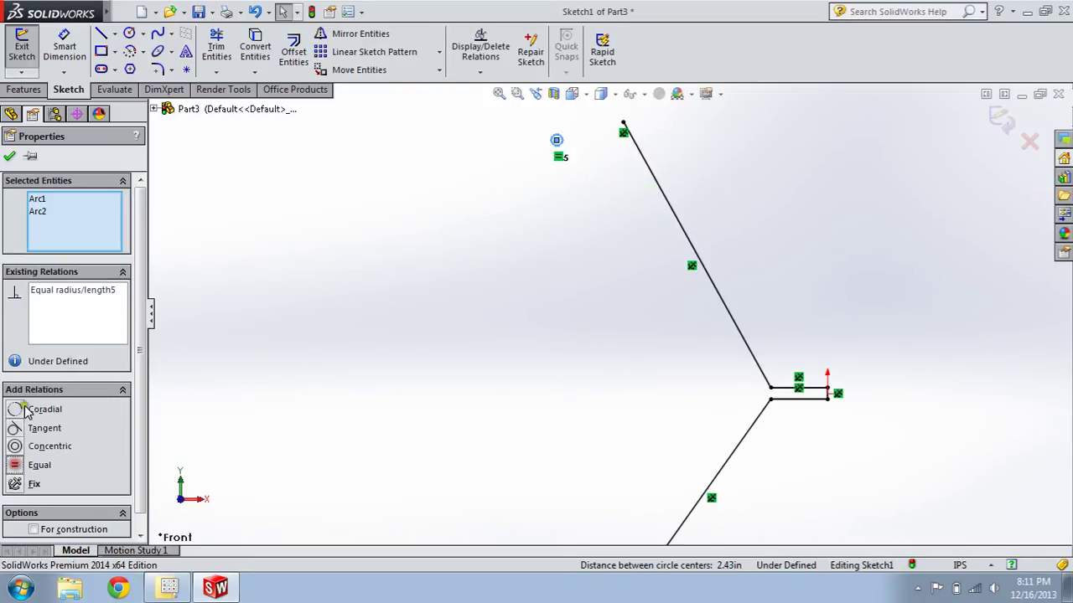
pyautogui.click(11, 159)
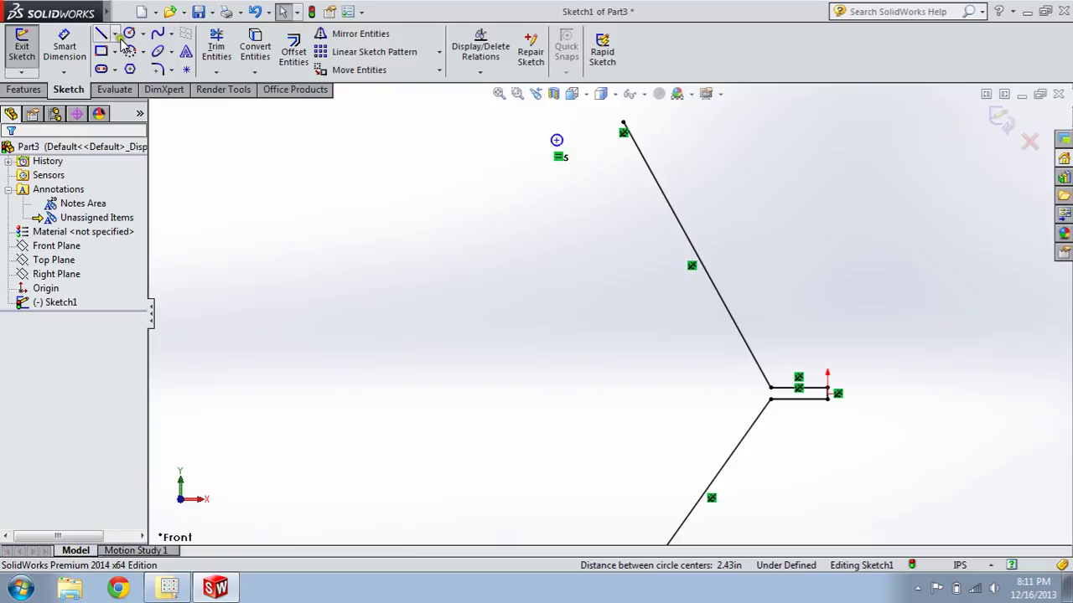
# - Sketch a short centerline from the upper angled line's free endpoint, sloping down toward the upper circle's side
pyautogui.click(115, 34)
pyautogui.click(126, 65)
pyautogui.scroll(-5, 662, 125)
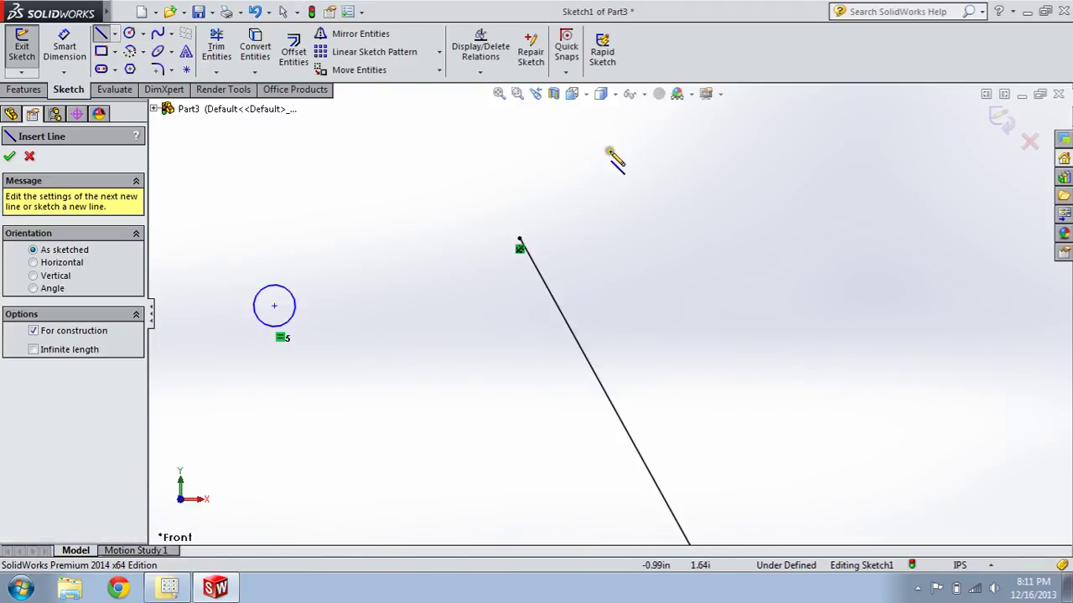
pyautogui.moveTo(519, 238)
pyautogui.mouseDown()
pyautogui.moveTo(445, 341)
pyautogui.moveTo(441, 332)
pyautogui.mouseUp()
pyautogui.press('Escape')
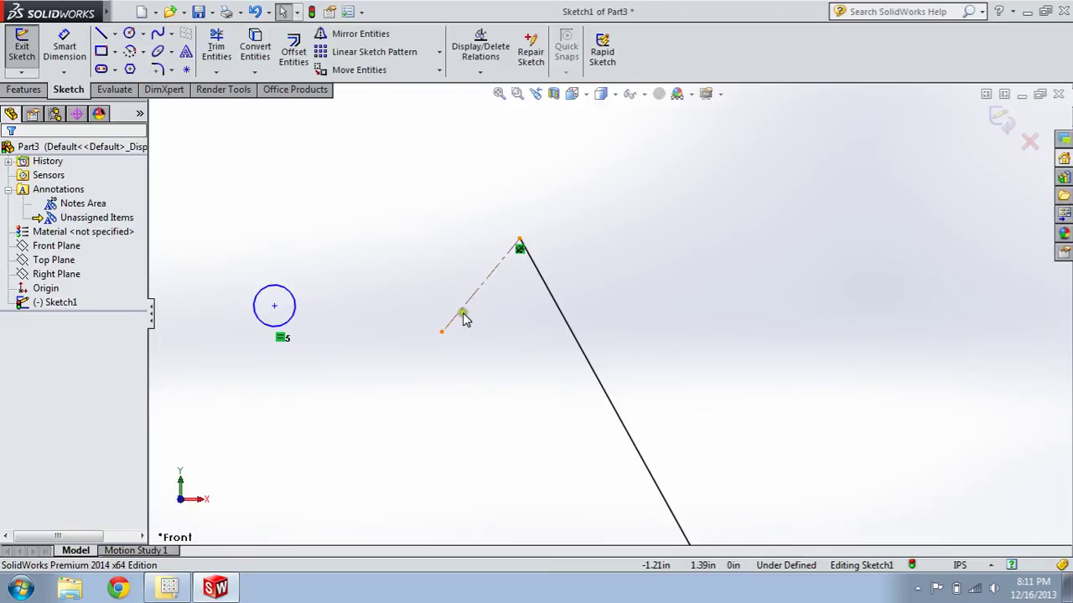
# - Make the new centerline perpendicular to the upper angled line and attach the upper circle's center to its free end
pyautogui.click(540, 280)
pyautogui.keyDown('ctrl'); pyautogui.click(480, 286); pyautogui.keyUp('ctrl')
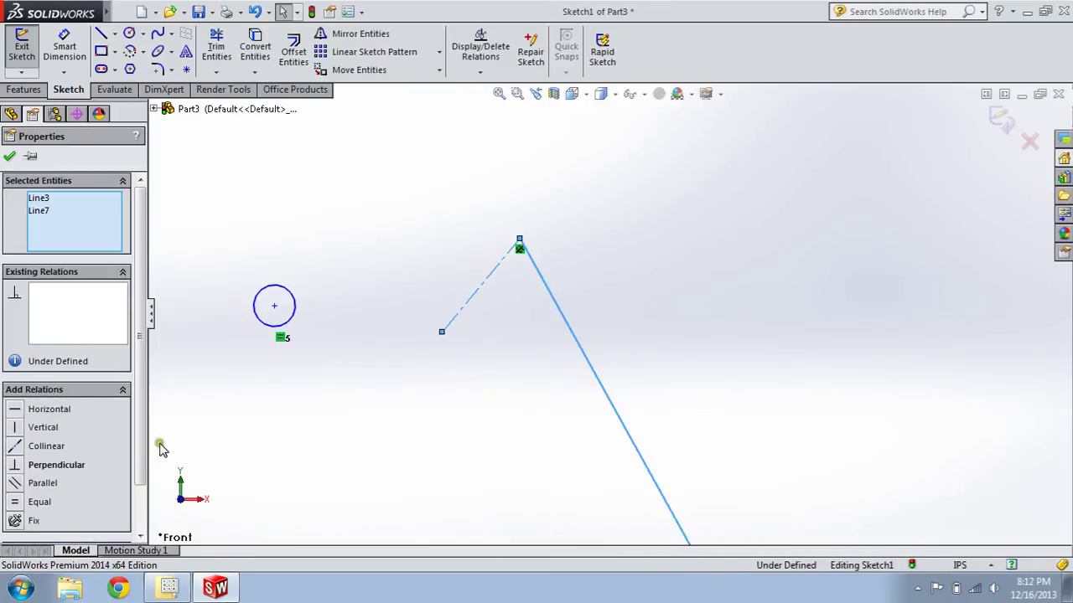
pyautogui.click(18, 466)
pyautogui.click(15, 158)
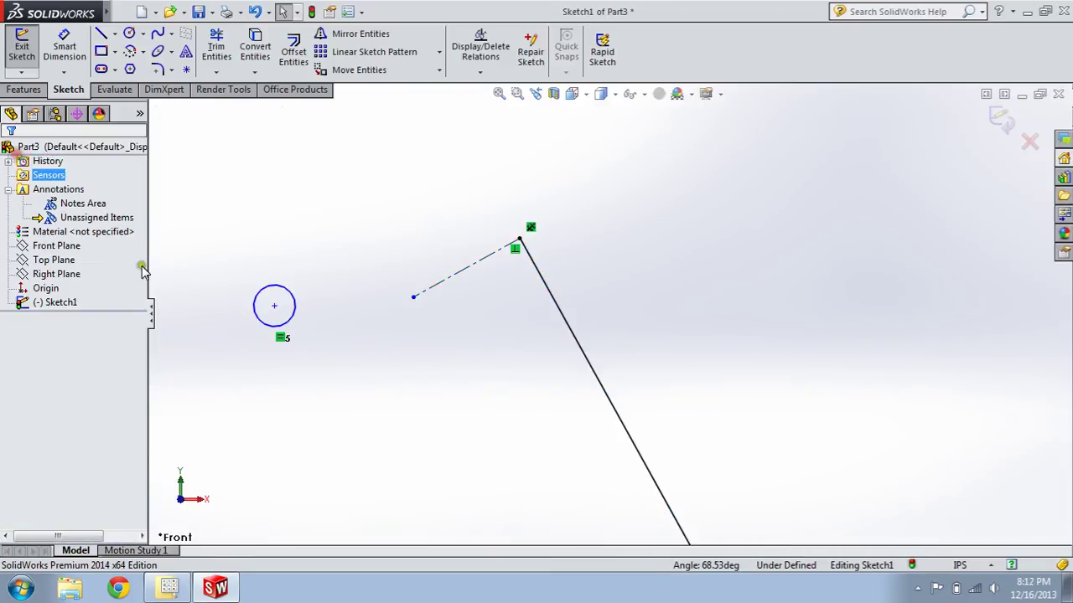
pyautogui.moveTo(274, 312)
pyautogui.mouseDown()
pyautogui.moveTo(307, 335)
pyautogui.moveTo(414, 297)
pyautogui.mouseUp()
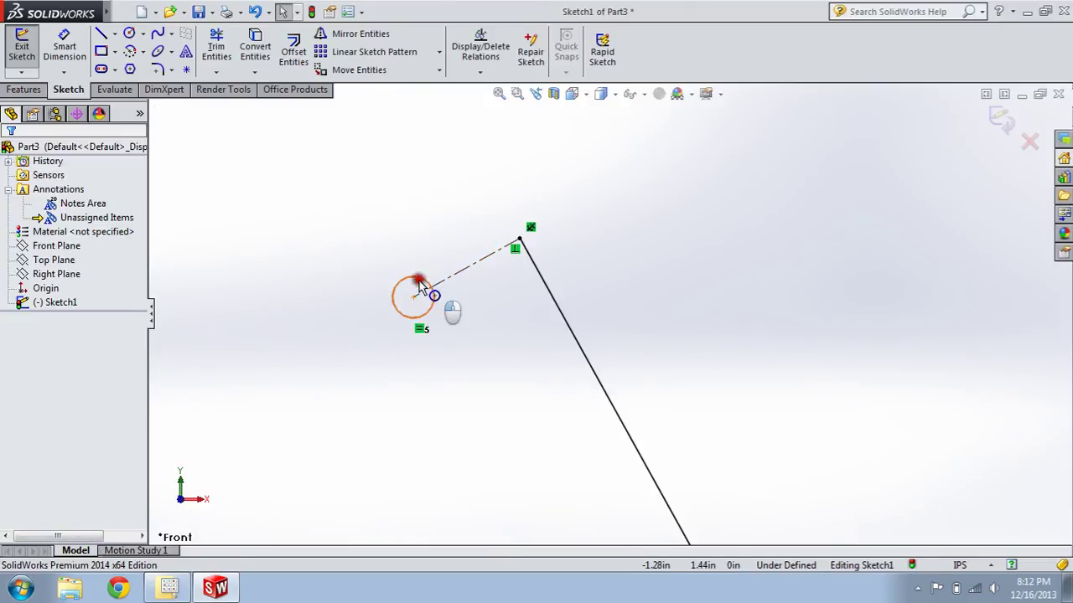
# - Add a tangent relation between the upper circle and the upper angled line
pyautogui.click(435, 296)
pyautogui.keyDown('ctrl'); pyautogui.click(558, 293); pyautogui.keyUp('ctrl')
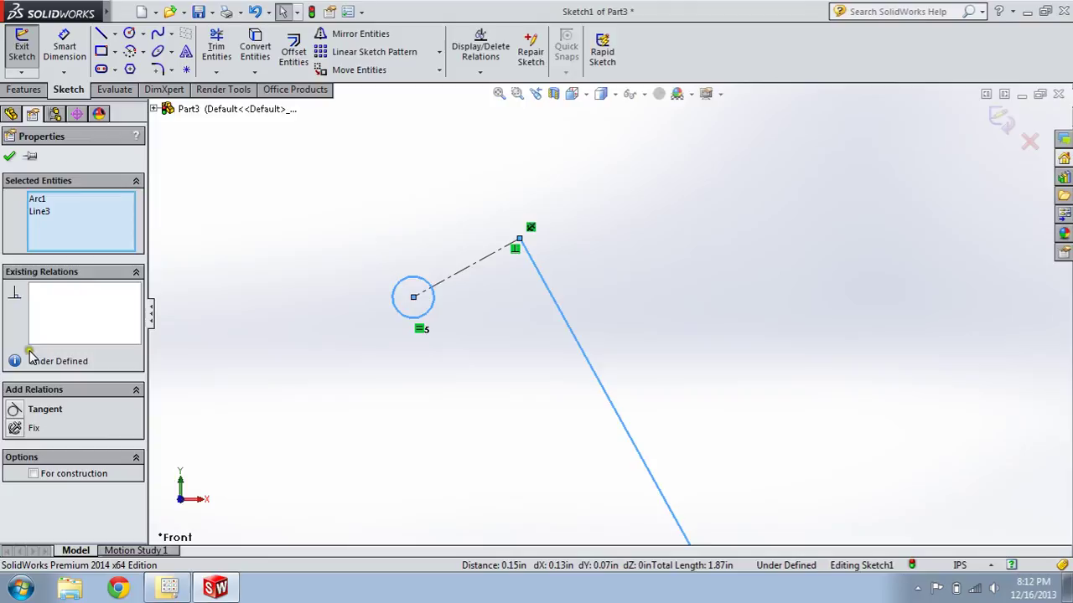
pyautogui.click(15, 408)
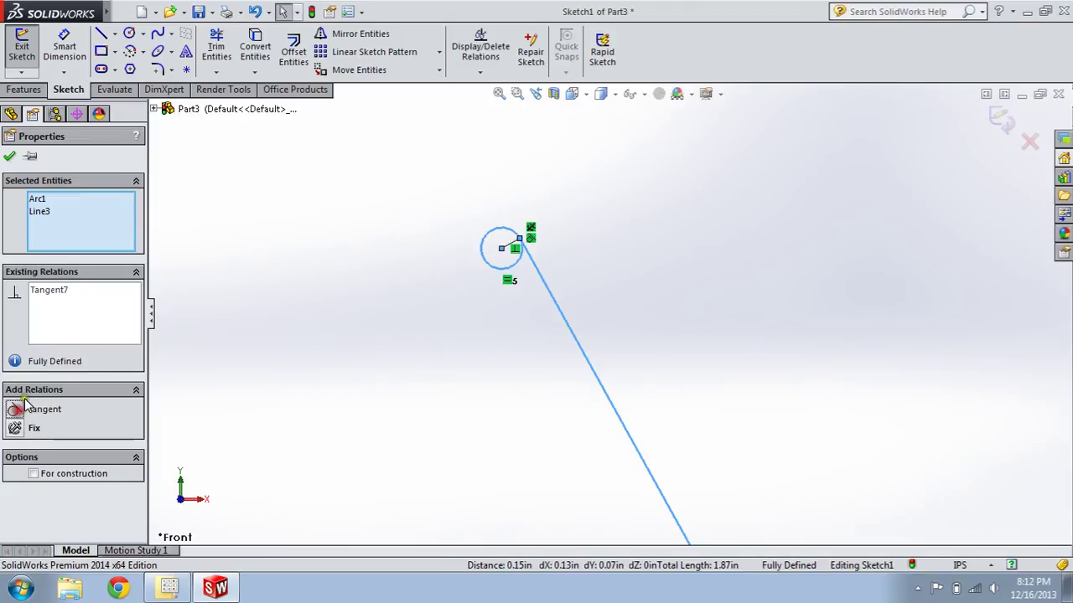
pyautogui.click(13, 158)
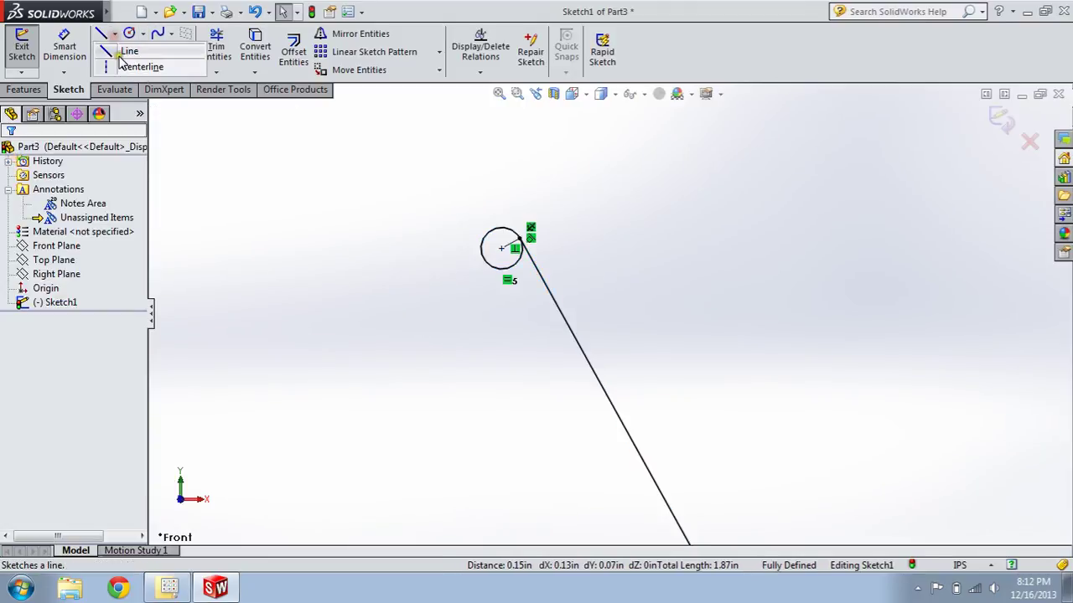
# - Sketch two connected lines inside the flare, from below the upper circle to a corner near the neck, and about 0.99 in down toward the lower circle
pyautogui.click(101, 34)
pyautogui.press('z')
pyautogui.scroll(4, 558, 258)
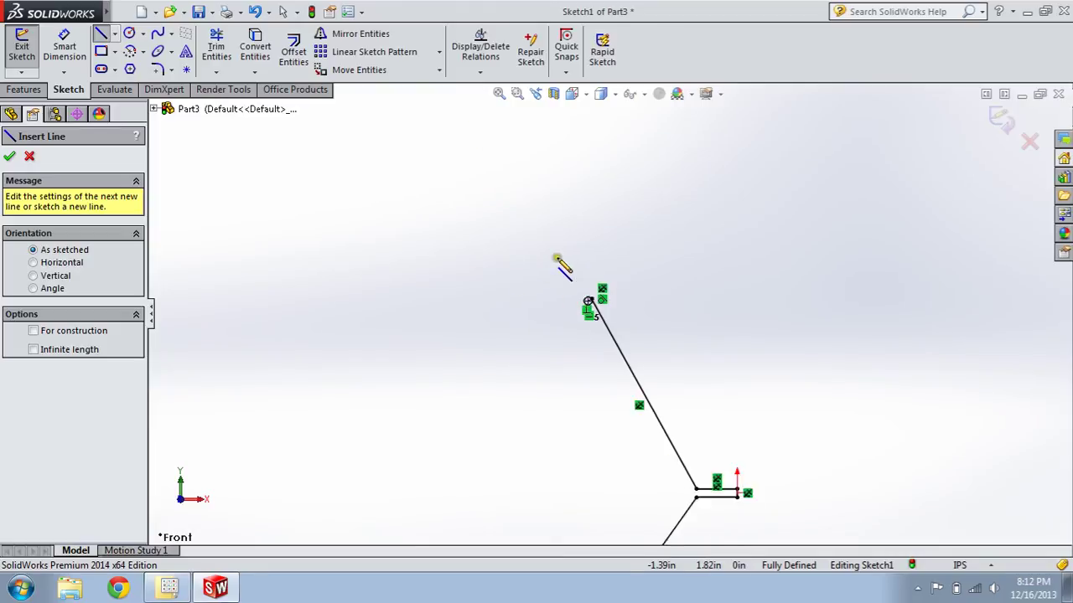
pyautogui.scroll(-3, 615, 392)
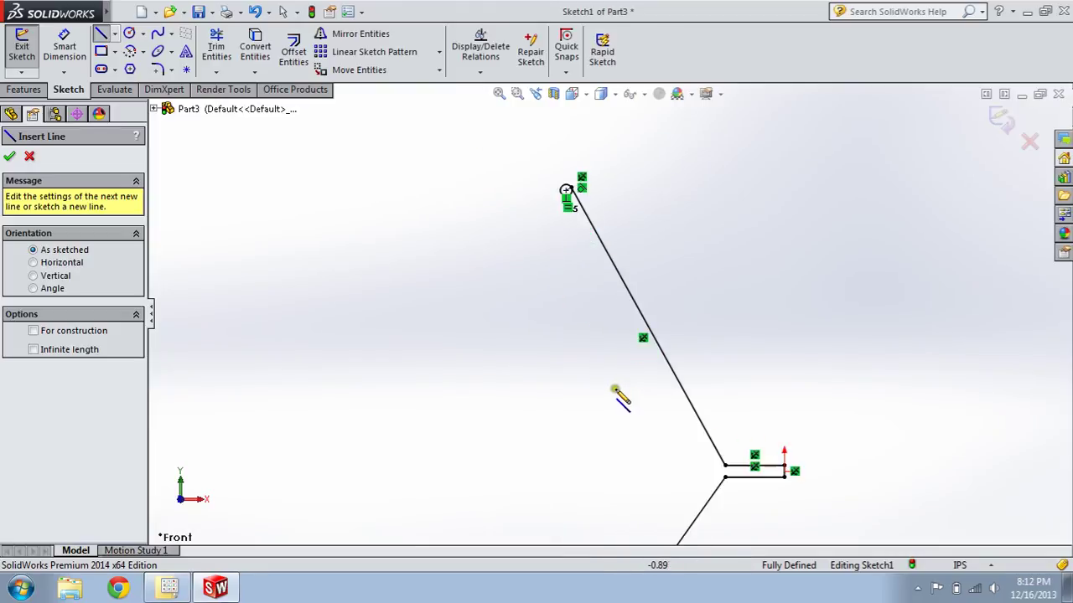
pyautogui.click(526, 230)
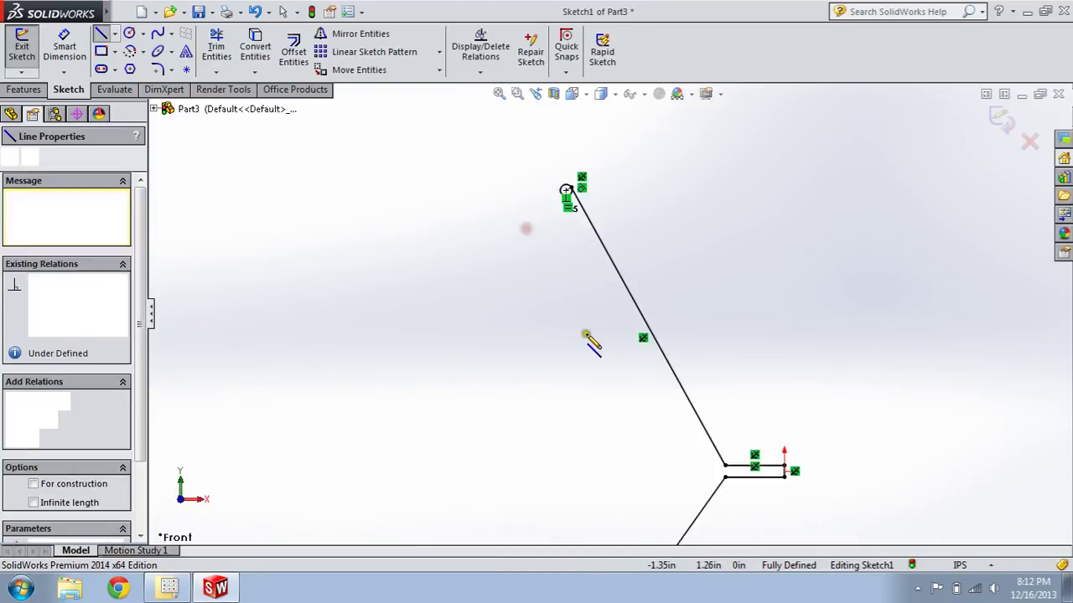
pyautogui.click(666, 448)
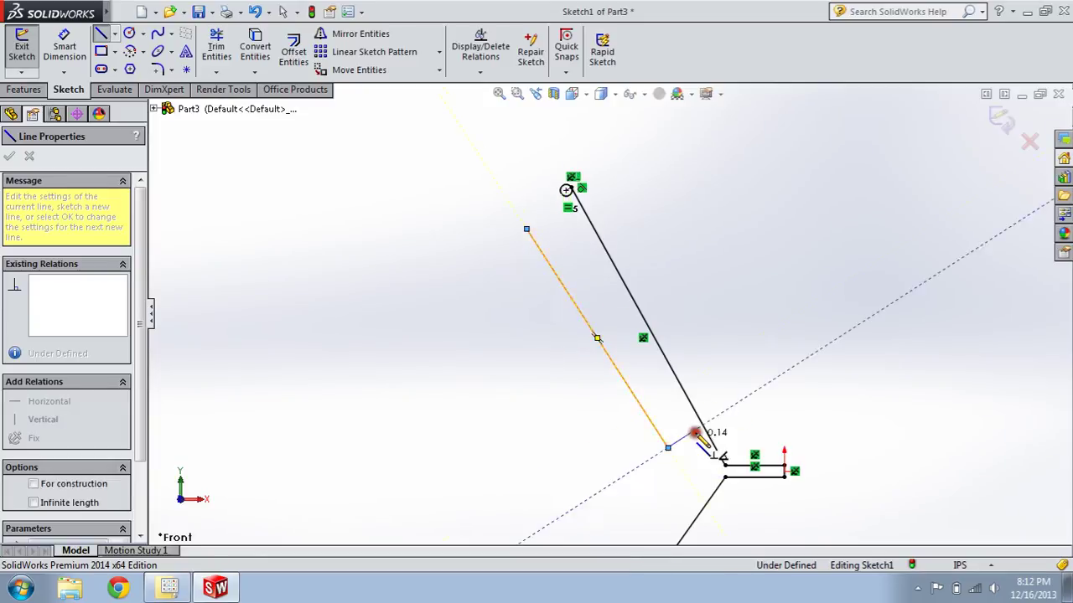
pyautogui.scroll(4, 612, 352)
pyautogui.scroll(-5, 579, 478)
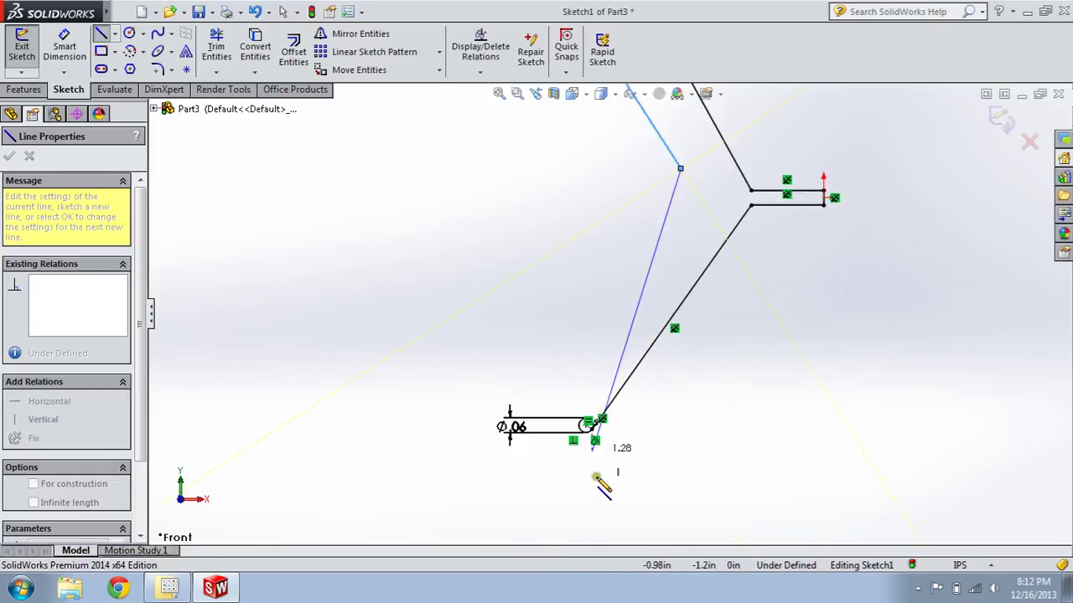
pyautogui.click(579, 374)
pyautogui.click(578, 373)
pyautogui.press('Escape')
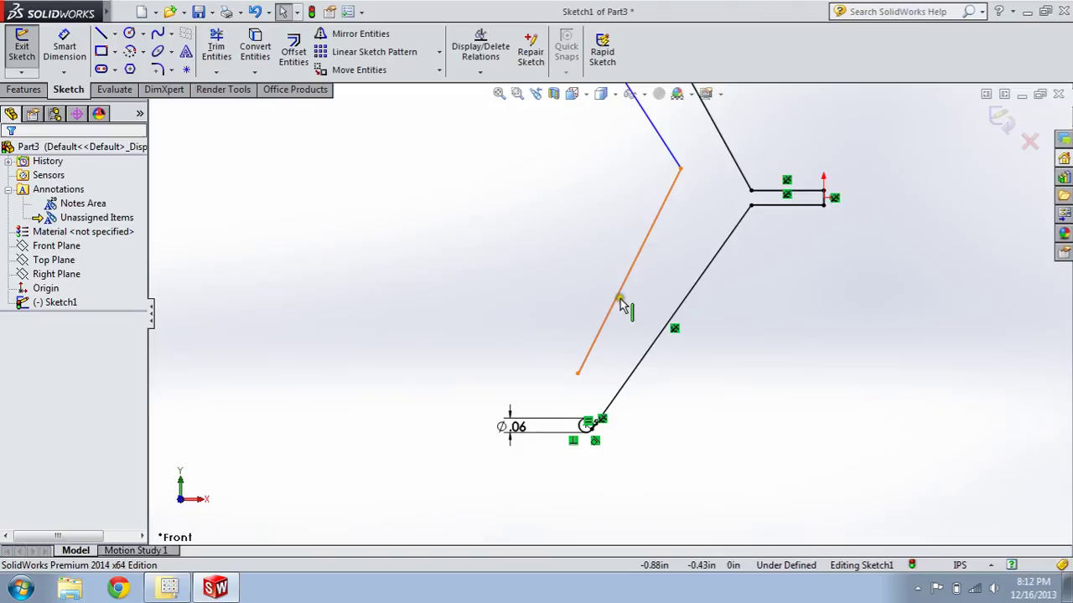
# - Make the lower inner line parallel to the lower angled line and the upper inner line parallel to the upper angled line
pyautogui.click(627, 296)
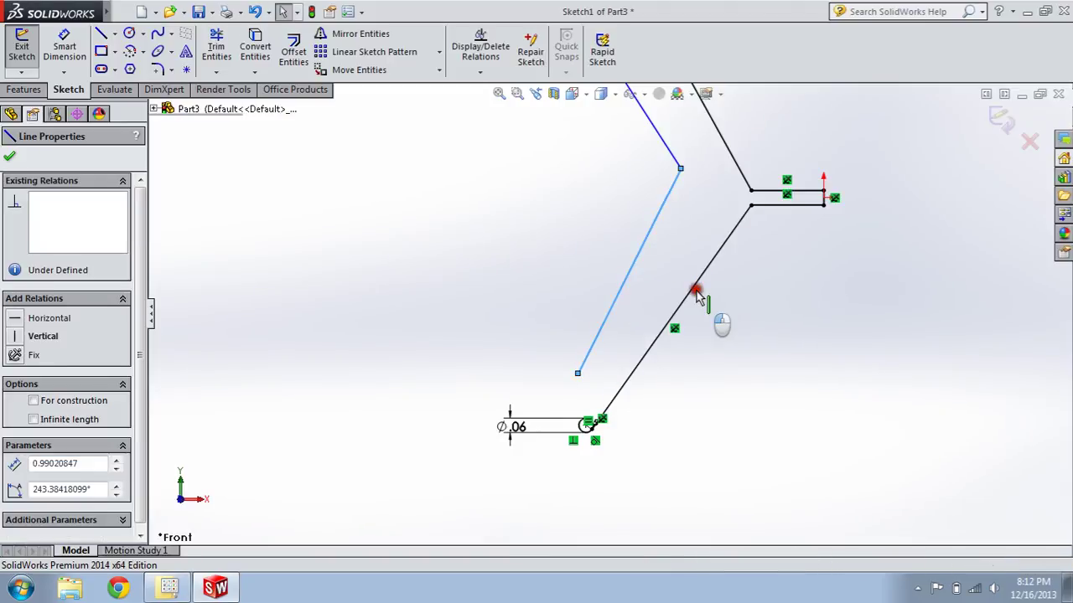
pyautogui.keyDown('ctrl'); pyautogui.click(689, 294); pyautogui.keyUp('ctrl')
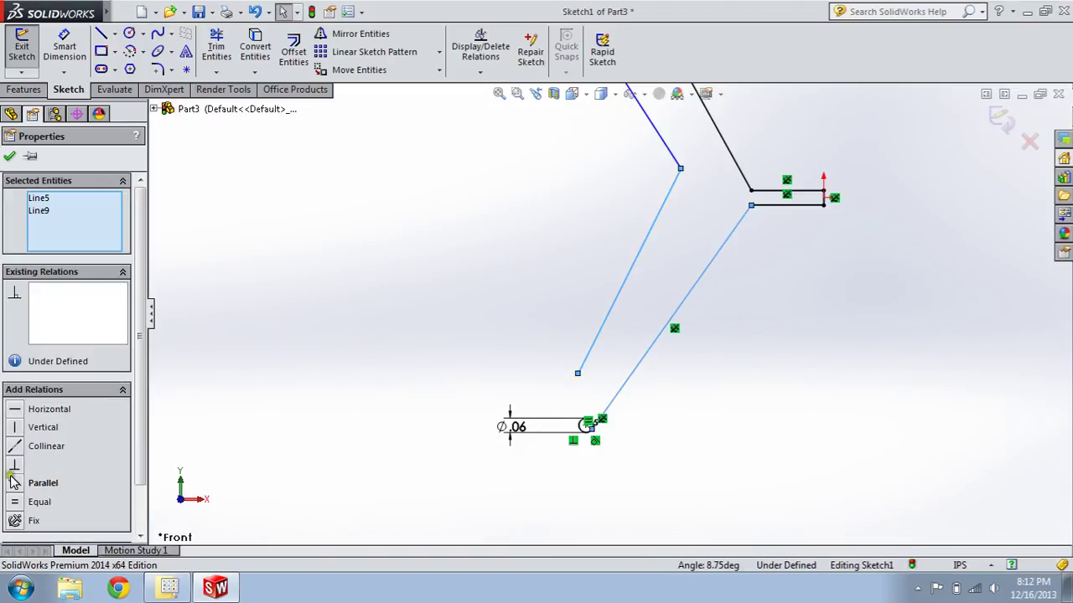
pyautogui.click(14, 482)
pyautogui.click(10, 157)
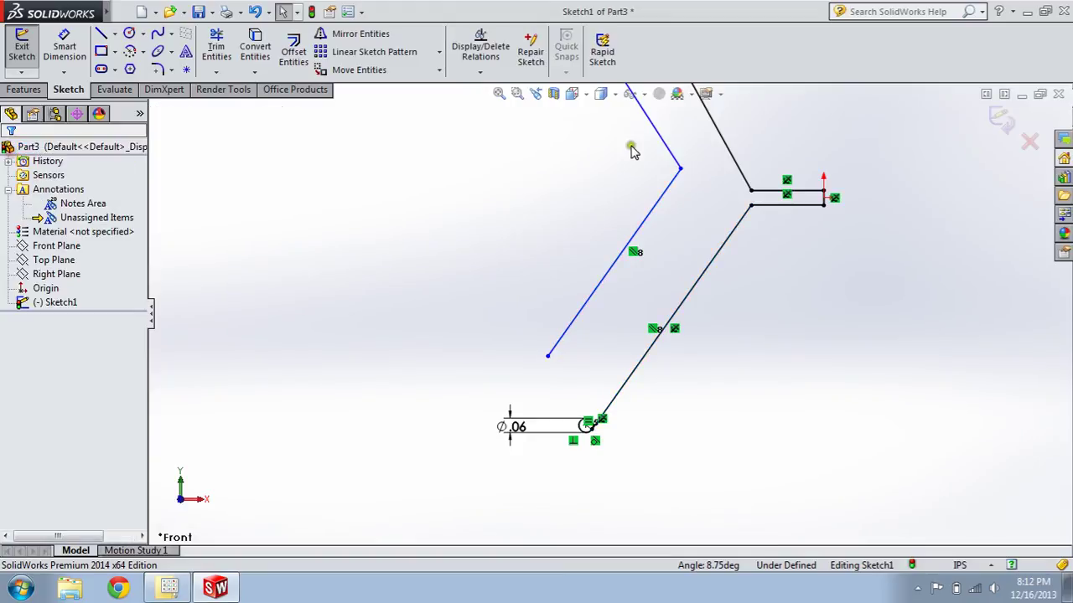
pyautogui.click(673, 155)
pyautogui.keyDown('ctrl'); pyautogui.click(726, 168); pyautogui.keyUp('ctrl')
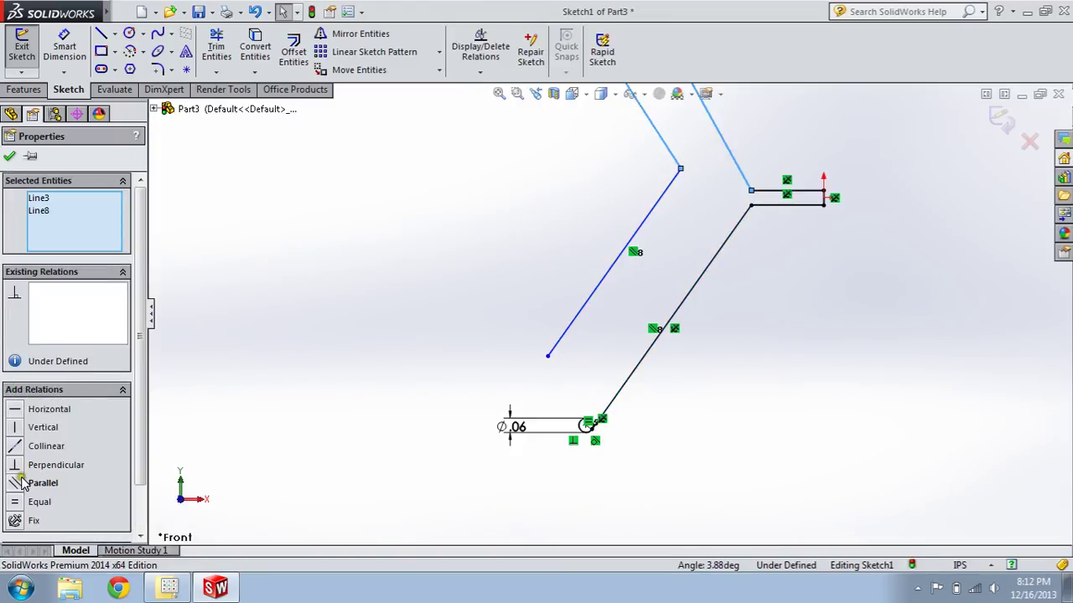
pyautogui.click(23, 485)
pyautogui.click(10, 156)
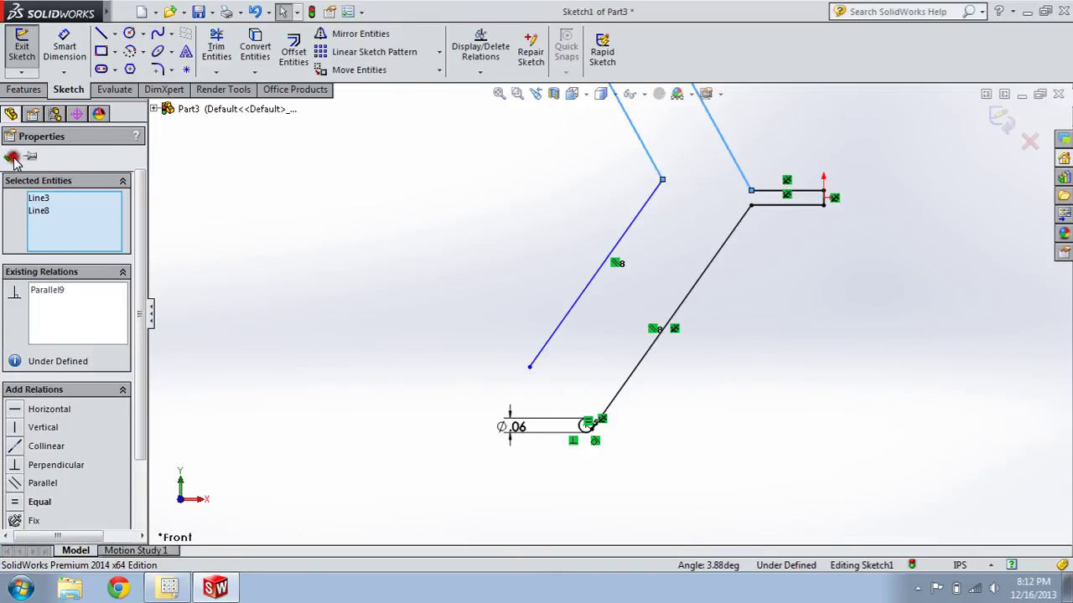
# - Add a horizontal relation between the inner lines' shared corner point and the origin
pyautogui.scroll(-3, 842, 216)
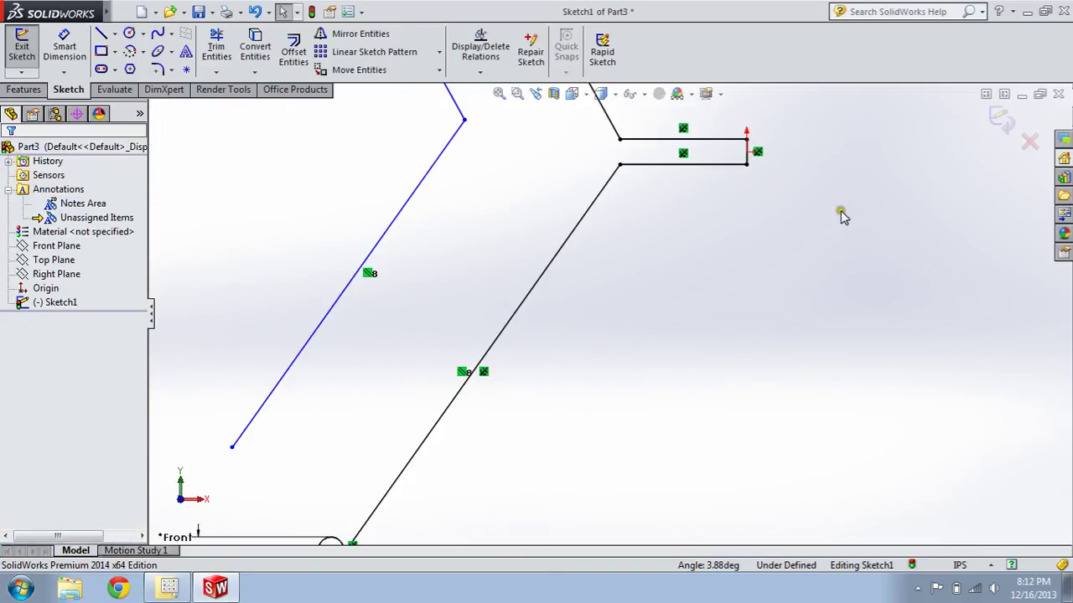
pyautogui.click(462, 119)
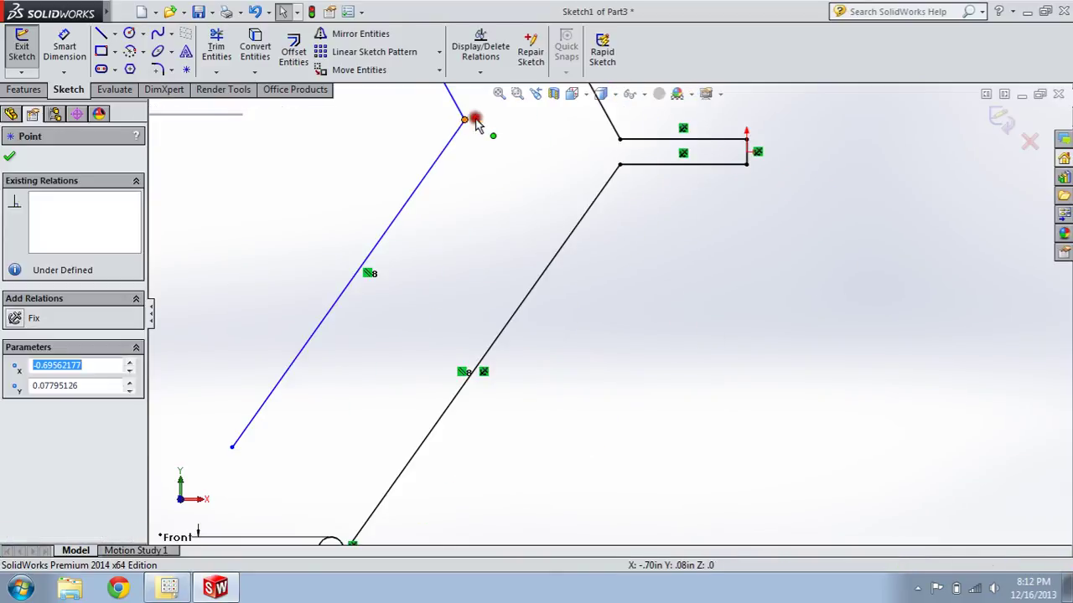
pyautogui.keyDown('ctrl'); pyautogui.click(747, 154); pyautogui.keyUp('ctrl')
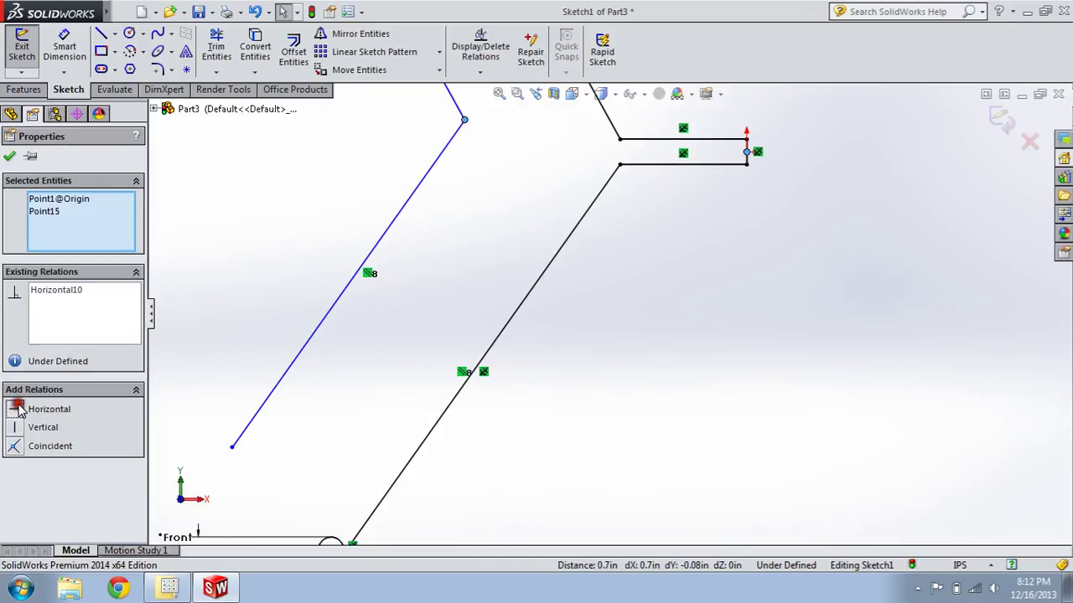
pyautogui.click(10, 158)
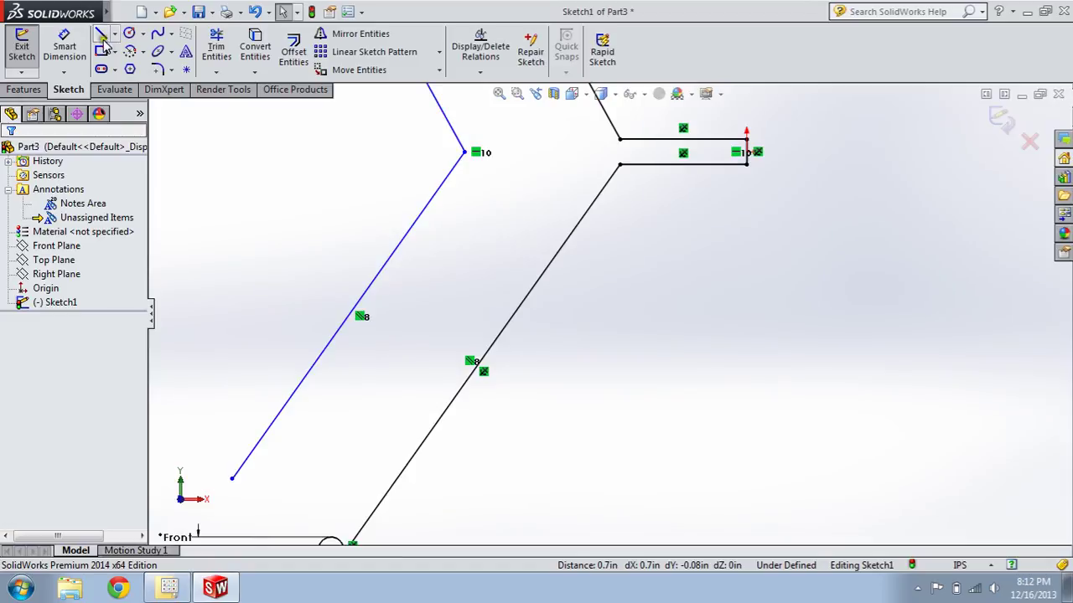
# - Dimension the gap between the lower inner line and the lower angled line as 1/32 in
pyautogui.click(64, 46)
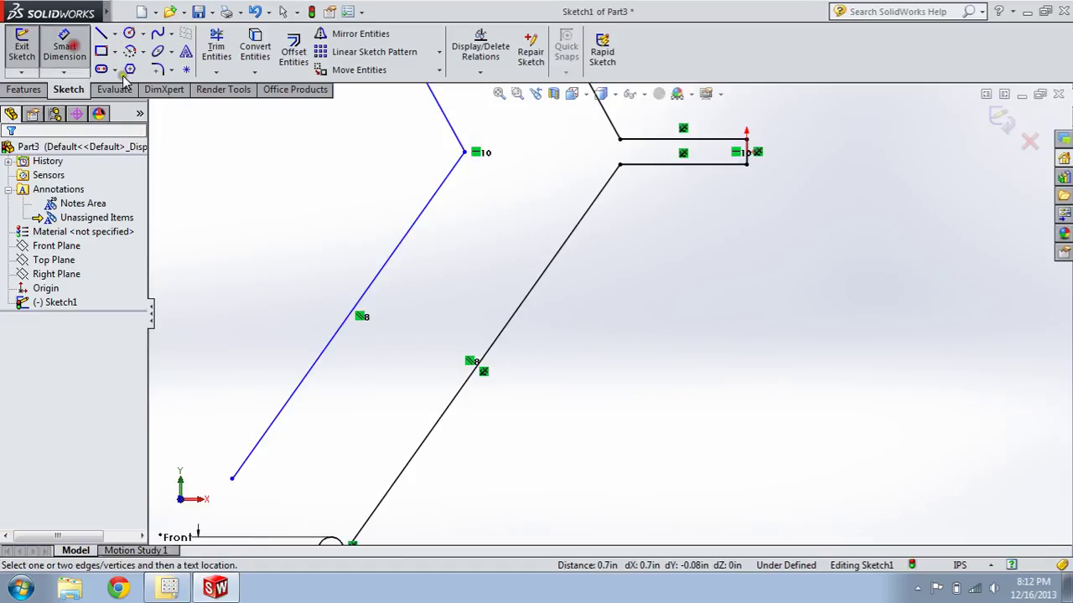
pyautogui.click(423, 216)
pyautogui.click(539, 280)
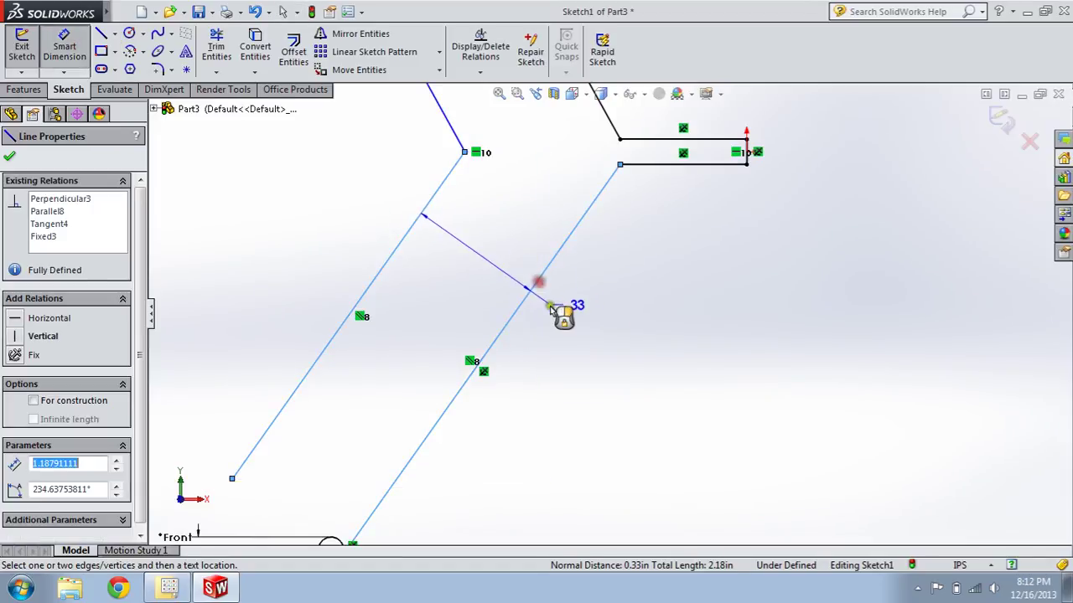
pyautogui.click(550, 308)
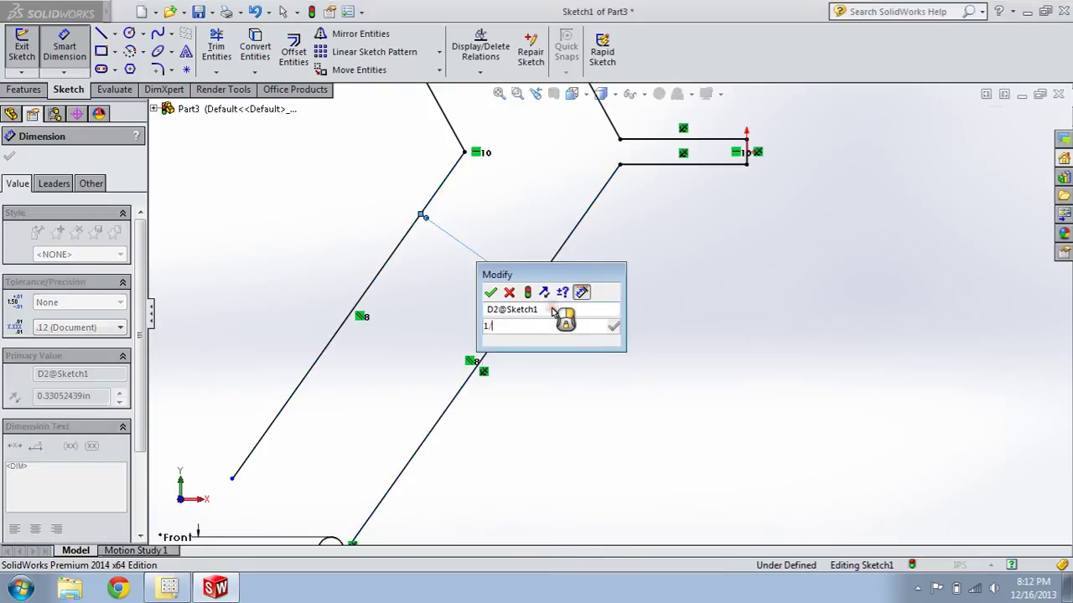
pyautogui.write('1/32')
pyautogui.press('Return')
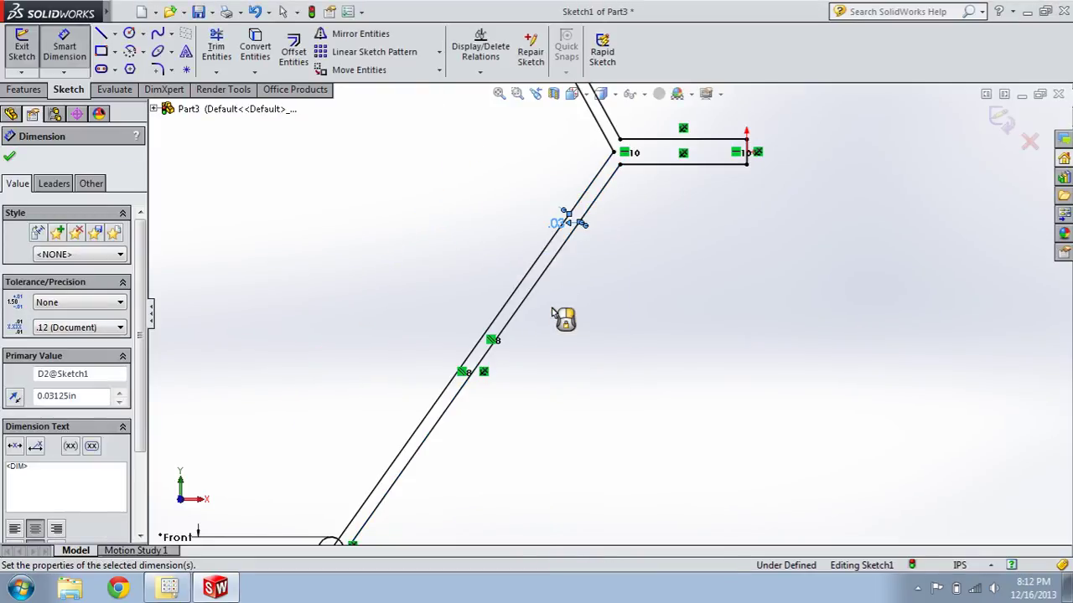
pyautogui.scroll(3, 626, 314)
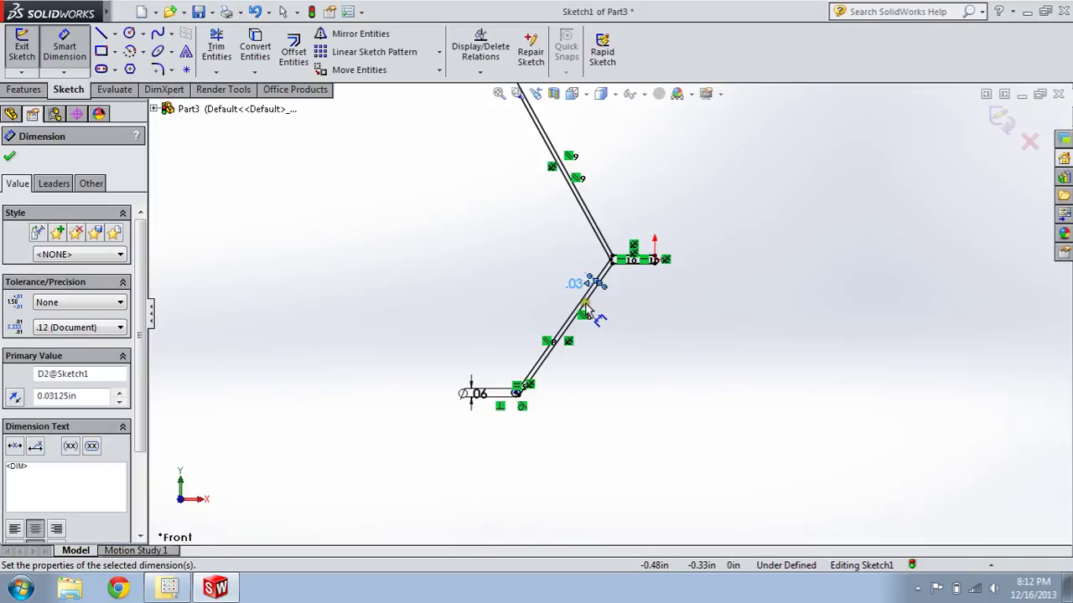
# - Try to reposition the lower inner line's free end at the lower circle, and undo that change
pyautogui.click(10, 159)
pyautogui.scroll(-2, 646, 477)
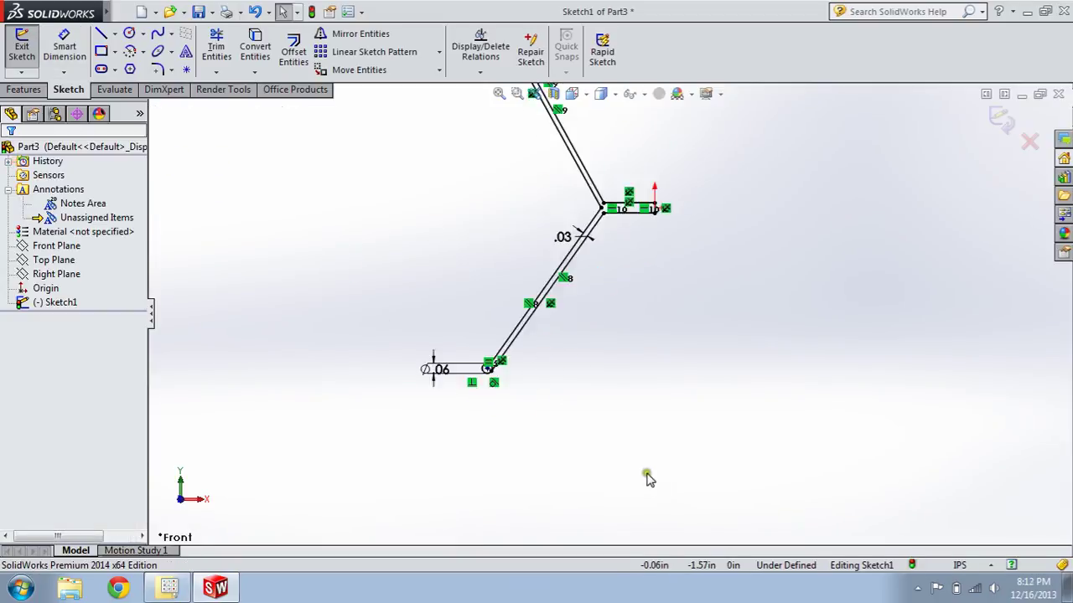
pyautogui.scroll(-5, 469, 335)
pyautogui.scroll(-2, 476, 340)
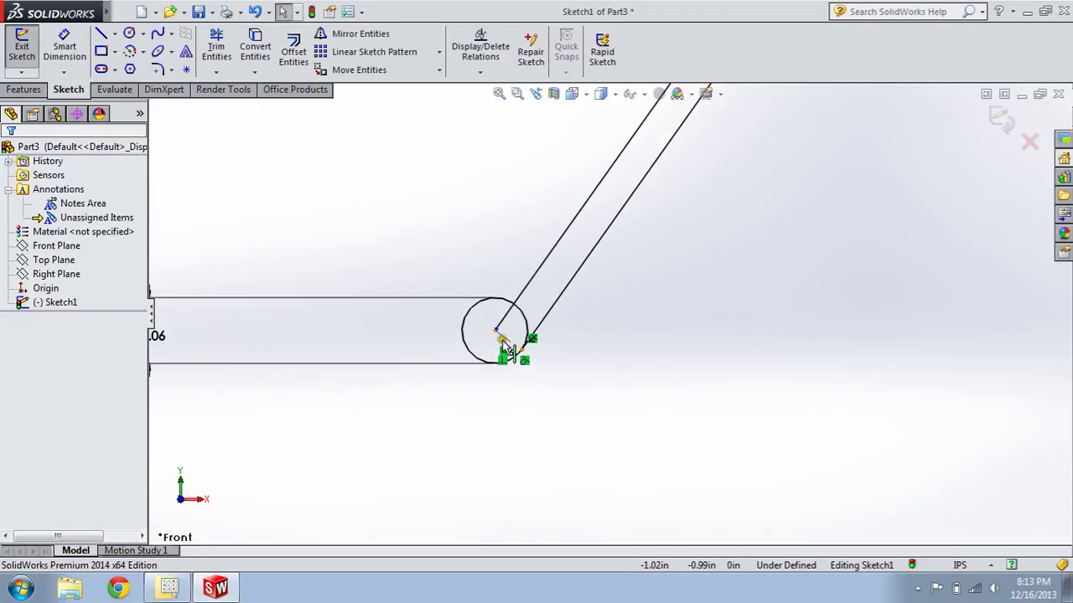
pyautogui.click(496, 331)
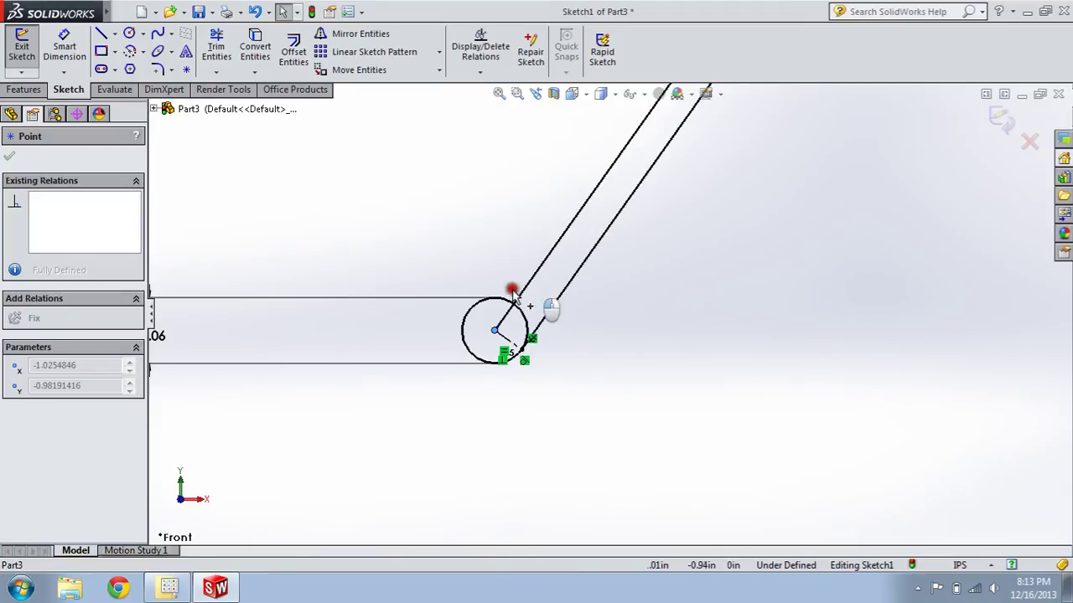
pyautogui.moveTo(508, 303); pyautogui.dragTo(495, 331)
pyautogui.hotkey('ctrl', 'z')
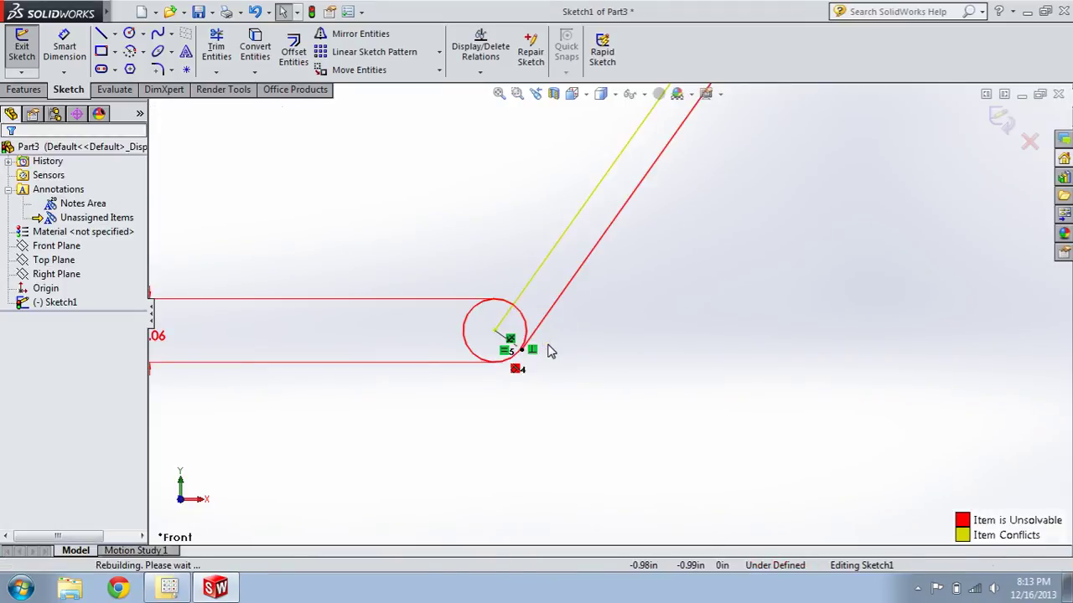
# - Shorten the lower inner line by moving its free end from near the circle's centre onto the lower circle's circumference
pyautogui.scroll(2, 574, 352)
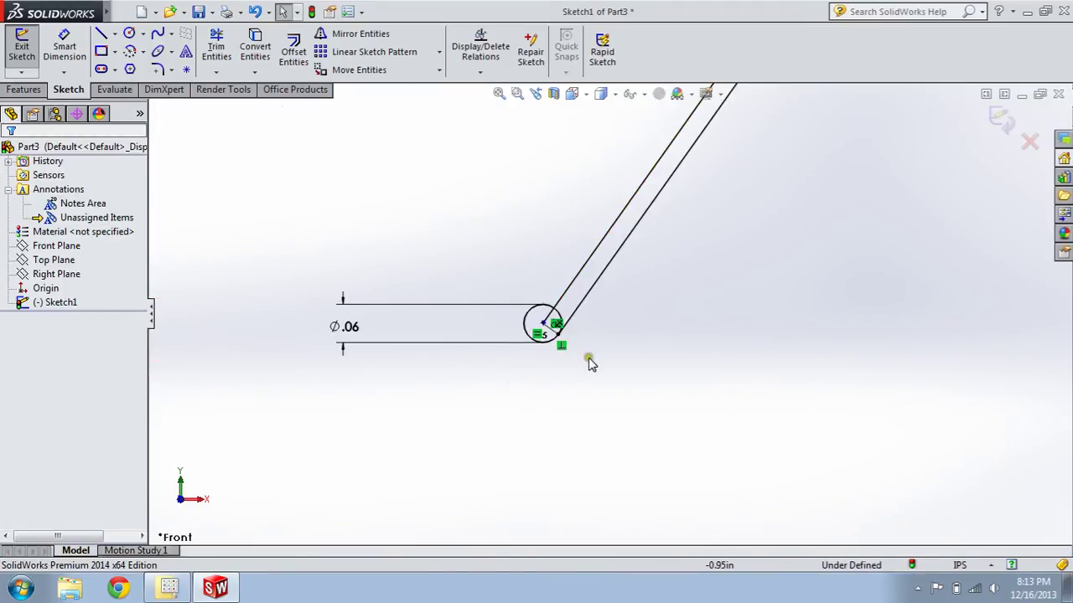
pyautogui.scroll(-5, 551, 319)
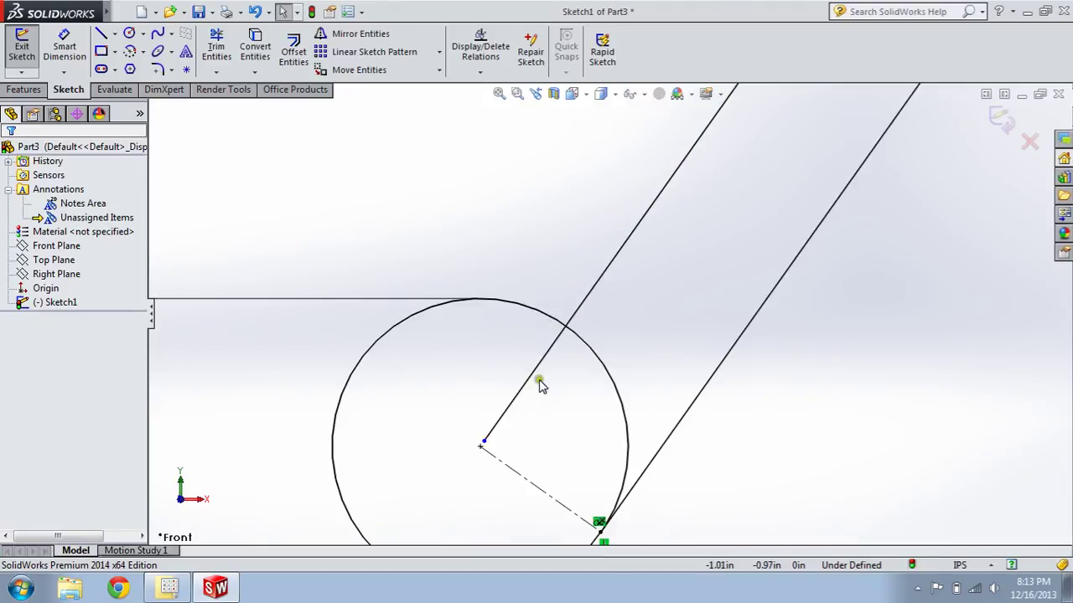
pyautogui.moveTo(483, 442); pyautogui.dragTo(566, 326)
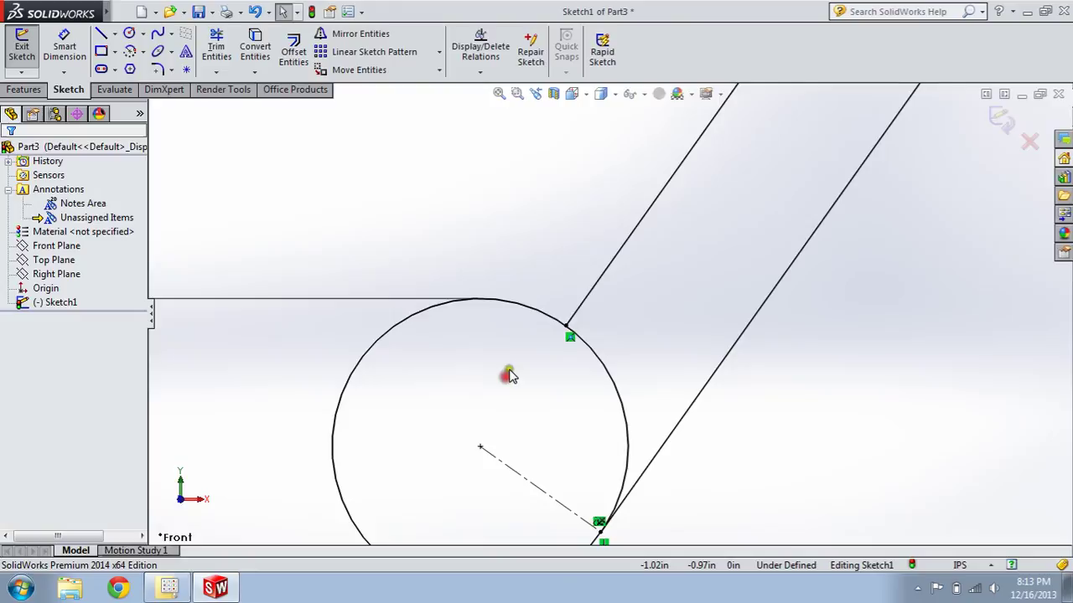
pyautogui.scroll(10, 512, 373)
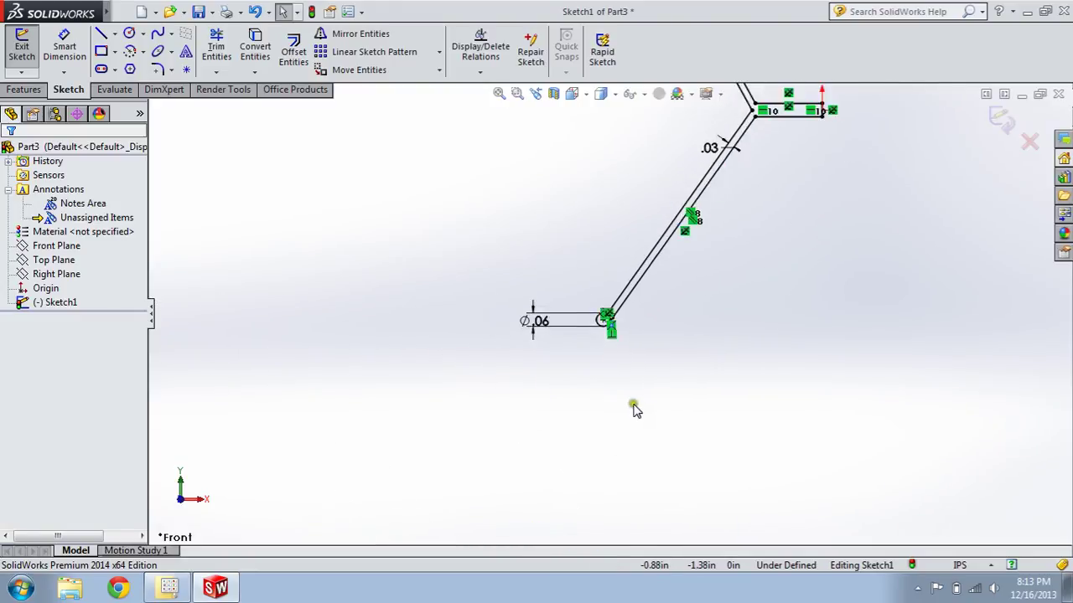
# - Extend the upper inner line by moving its free end onto the upper circle's circumference
pyautogui.scroll(-2, 592, 110)
pyautogui.scroll(2, 627, 268)
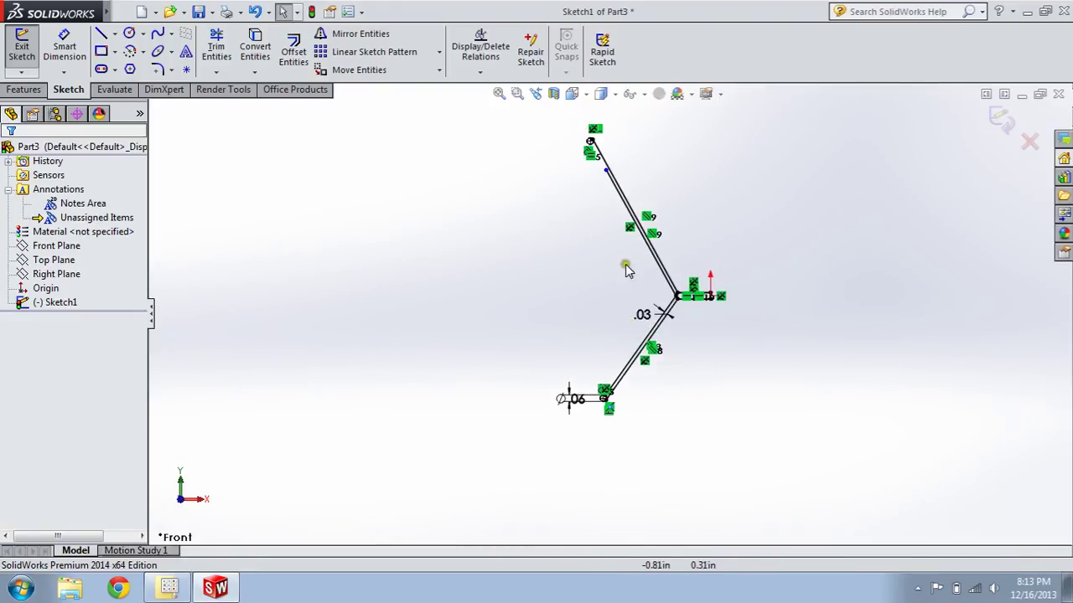
pyautogui.scroll(-5, 642, 251)
pyautogui.moveTo(722, 454); pyautogui.dragTo(655, 333)
pyautogui.click(759, 269)
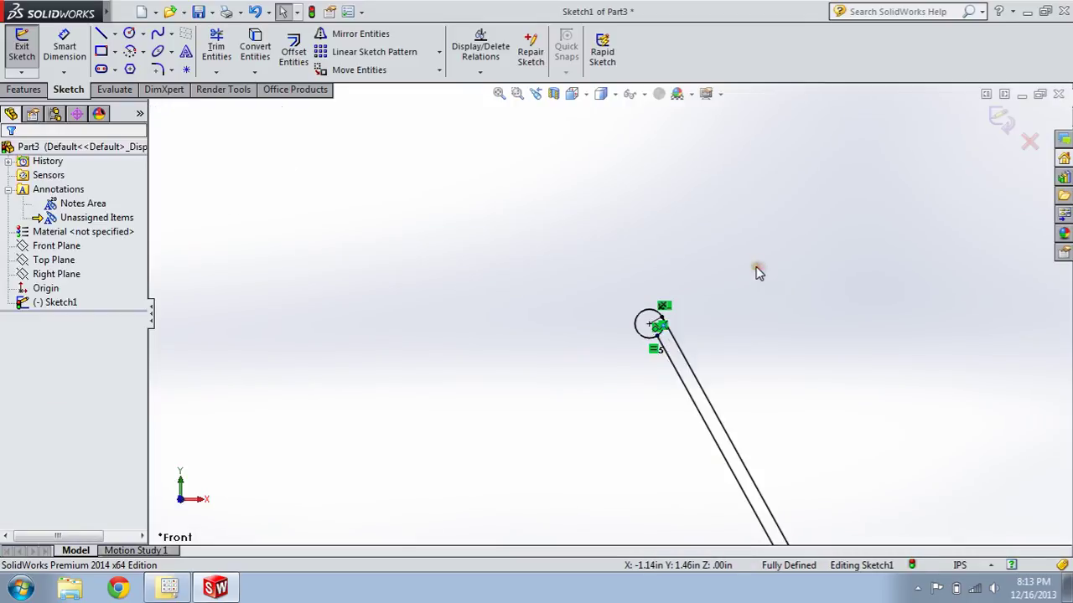
# - Trim away the part of the upper circle between the inner and outer angled lines
pyautogui.scroll(-3, 665, 355)
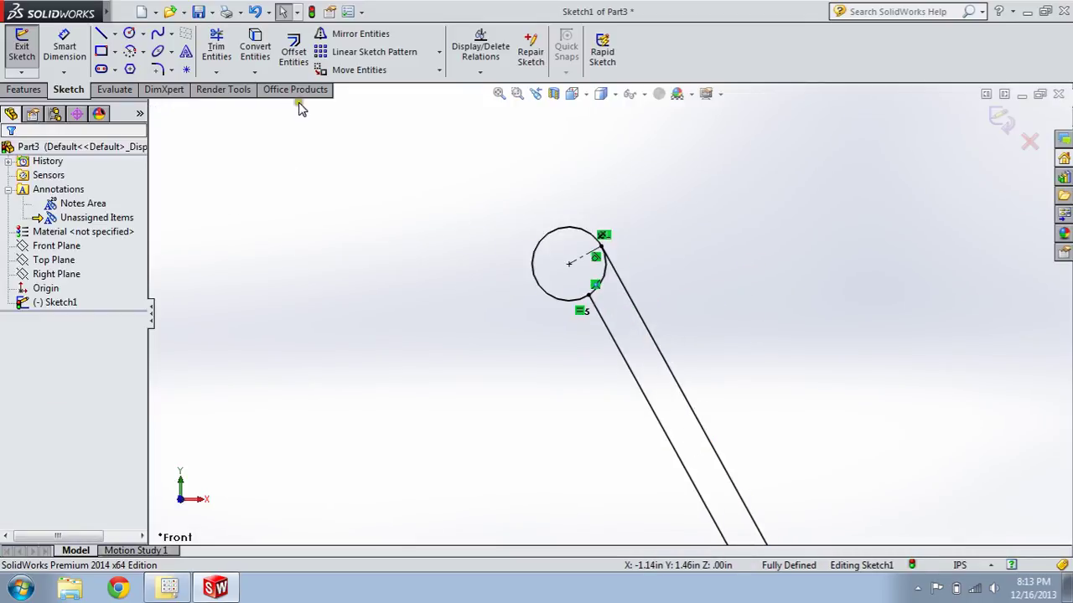
pyautogui.click(217, 73)
pyautogui.click(222, 87)
pyautogui.scroll(-2, 578, 255)
pyautogui.click(600, 307)
pyautogui.scroll(5, 601, 307)
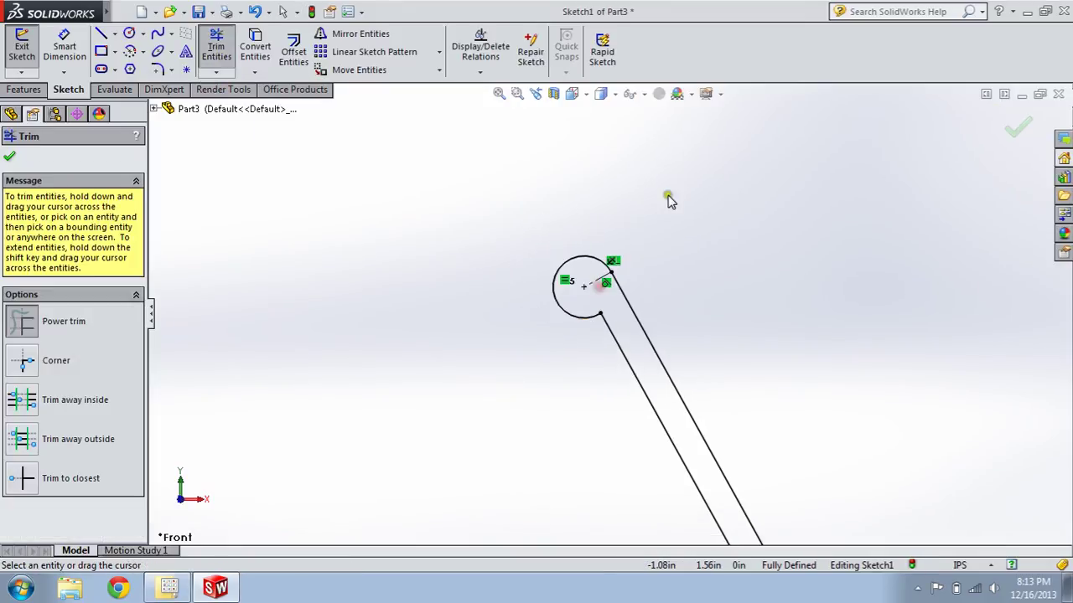
# - Trim away the part of the lower circle between the inner and outer angled lines, and finish trimming
pyautogui.scroll(2, 620, 352)
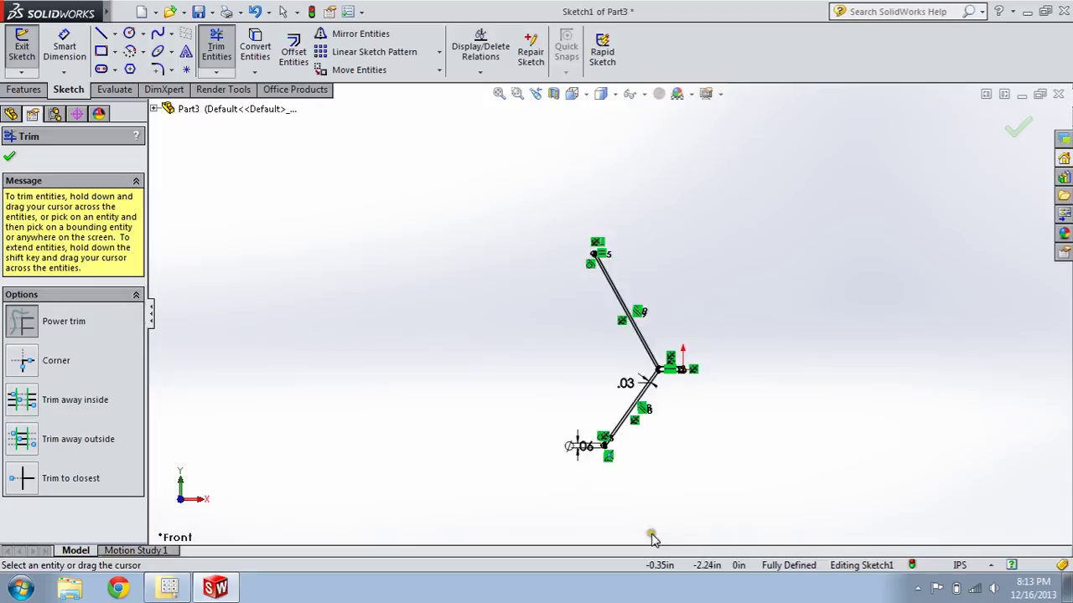
pyautogui.scroll(-3, 546, 377)
pyautogui.scroll(-3, 641, 347)
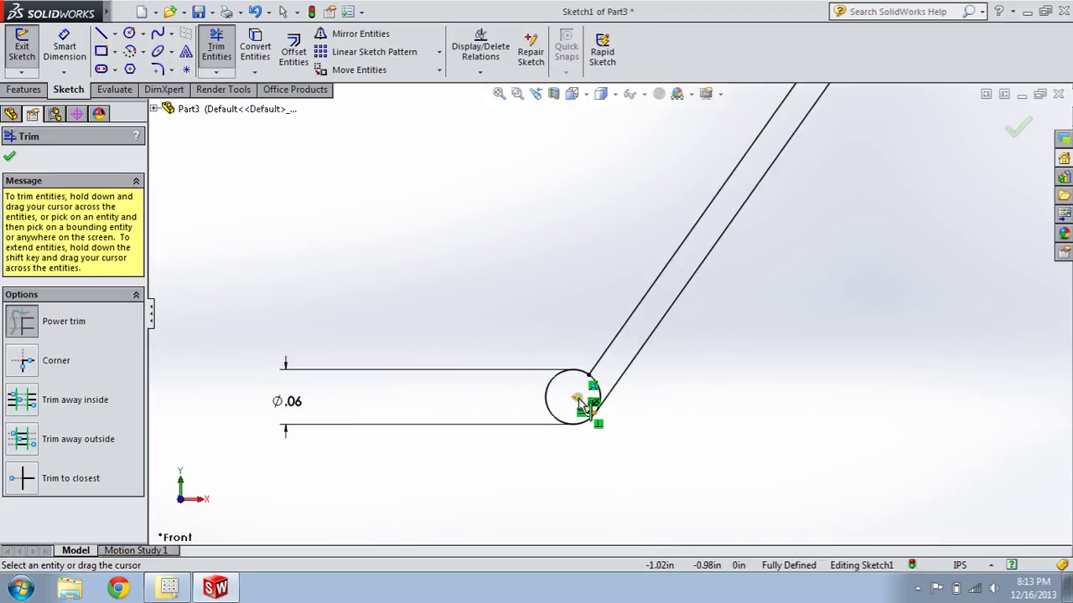
pyautogui.scroll(-2, 591, 394)
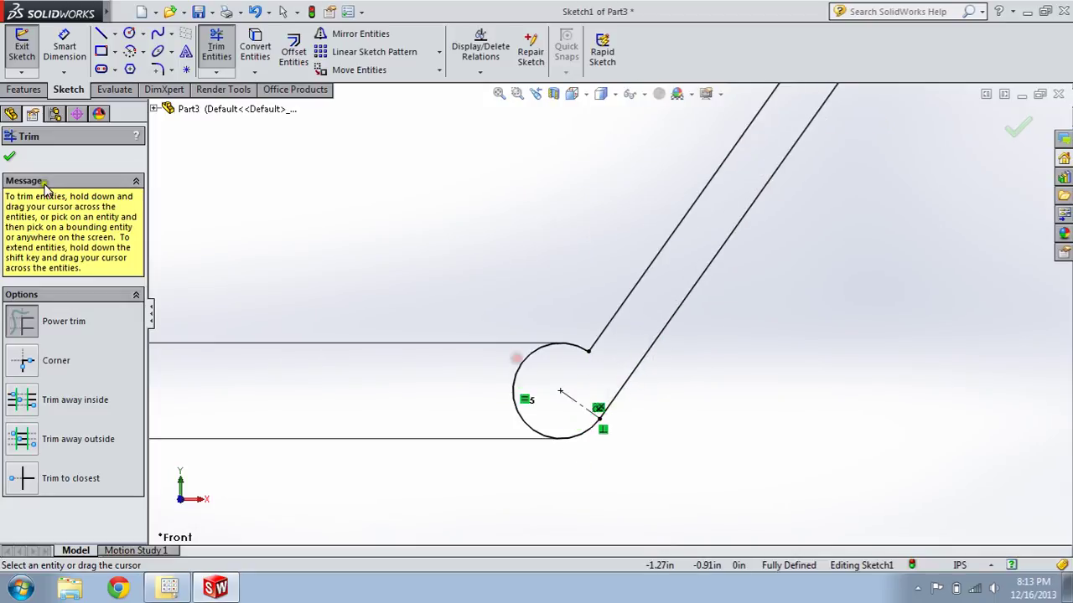
pyautogui.click(11, 158)
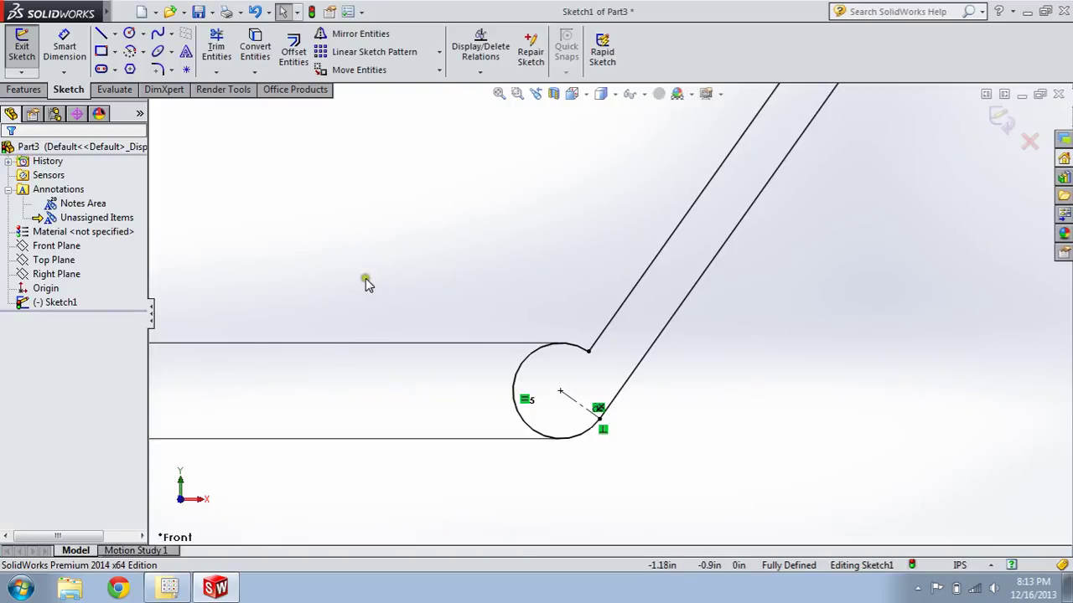
# - Delete the lower circle's diameter dimension and the gap dimension between the lower inner and outer lines
pyautogui.scroll(3, 450, 388)
pyautogui.click(294, 365)
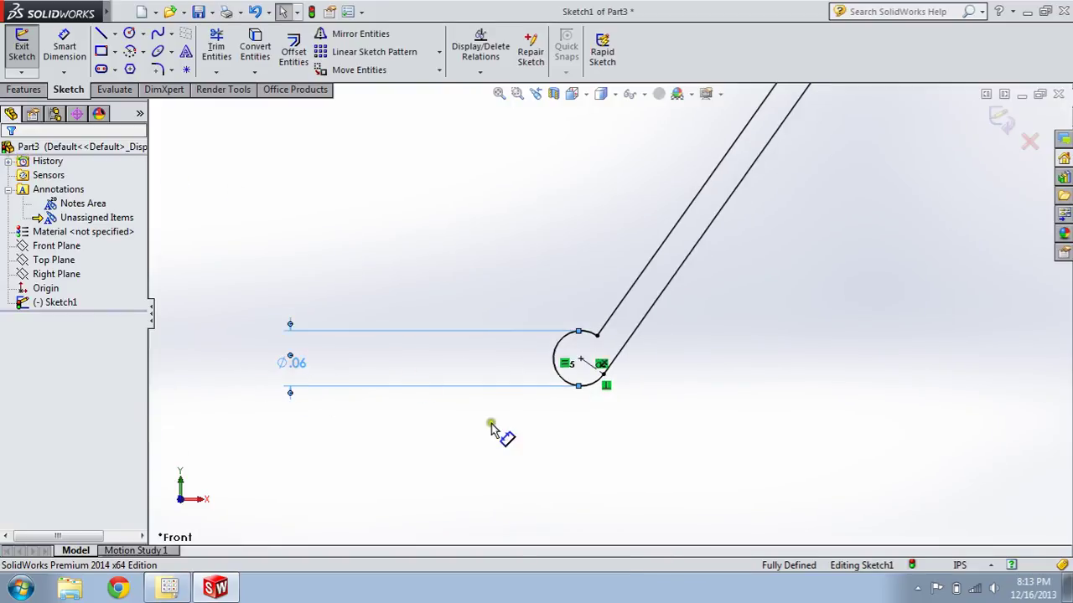
pyautogui.scroll(4, 632, 462)
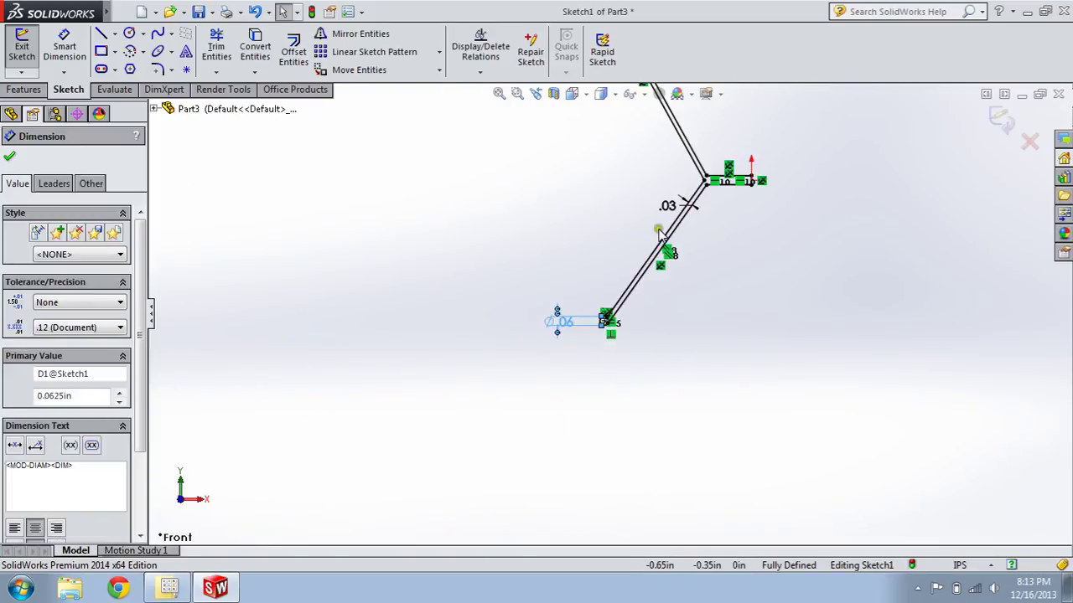
pyautogui.scroll(-2, 659, 233)
pyautogui.keyDown('ctrl'); pyautogui.click(676, 235); pyautogui.keyUp('ctrl')
pyautogui.scroll(4, 662, 251)
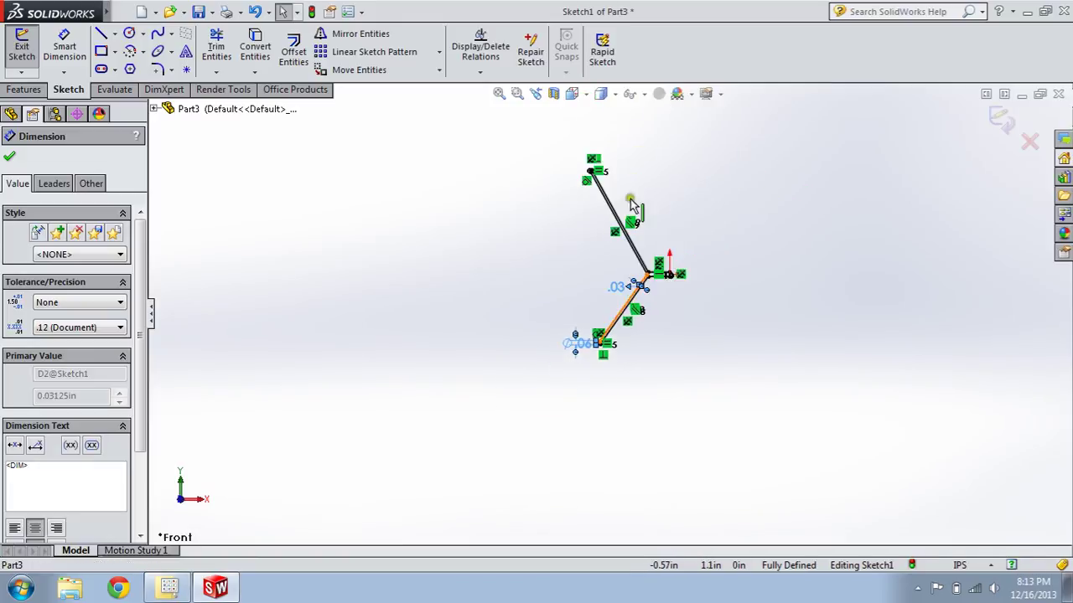
pyautogui.scroll(-4, 606, 187)
pyautogui.scroll(1, 540, 226)
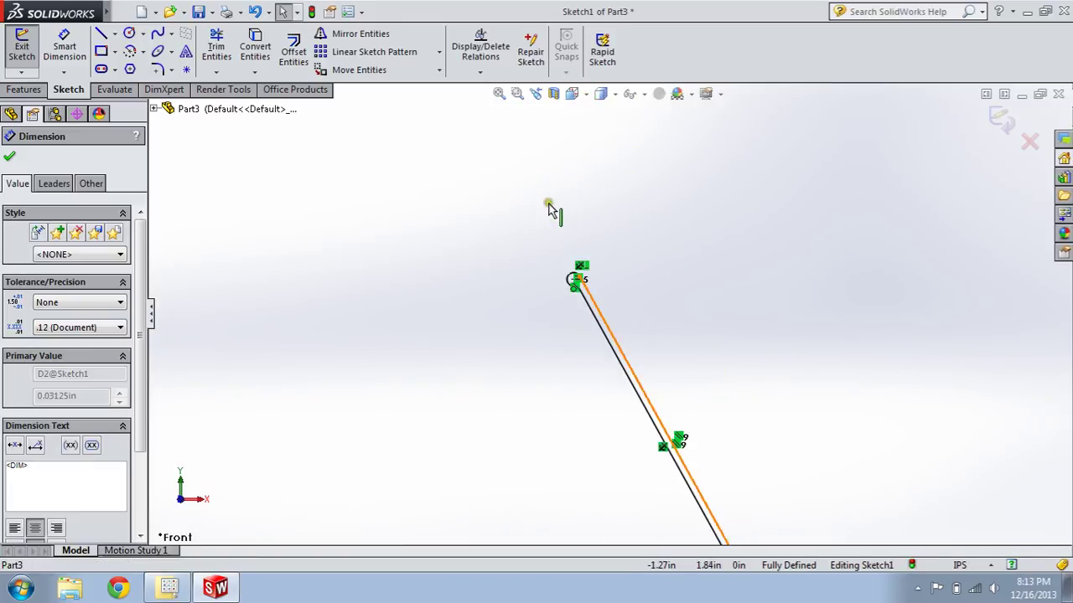
pyautogui.scroll(2, 651, 469)
pyautogui.scroll(-4, 713, 485)
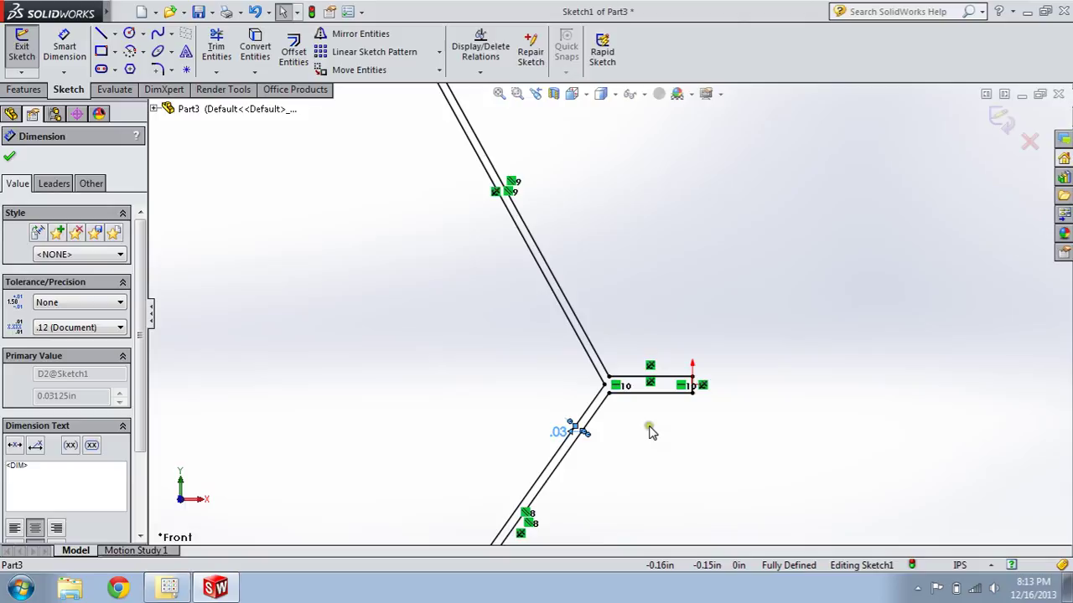
pyautogui.press('Delete')
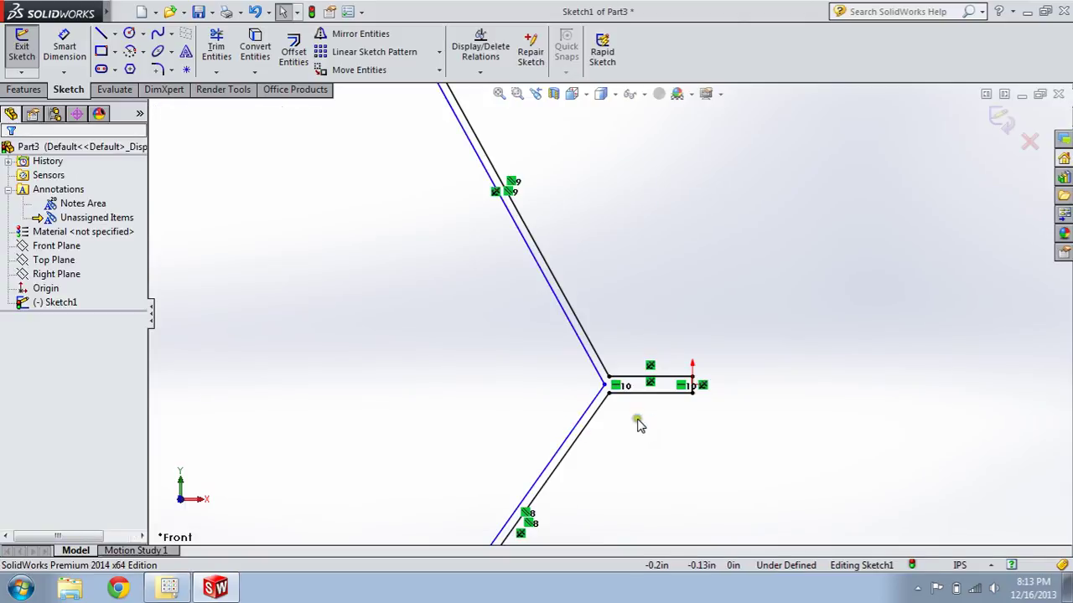
# - Delete the sketch's horizontal, parallel, equal, tangent and perpendicular relations together with the construction lines inside both circles
pyautogui.scroll(-2, 663, 400)
pyautogui.scroll(-2, 689, 384)
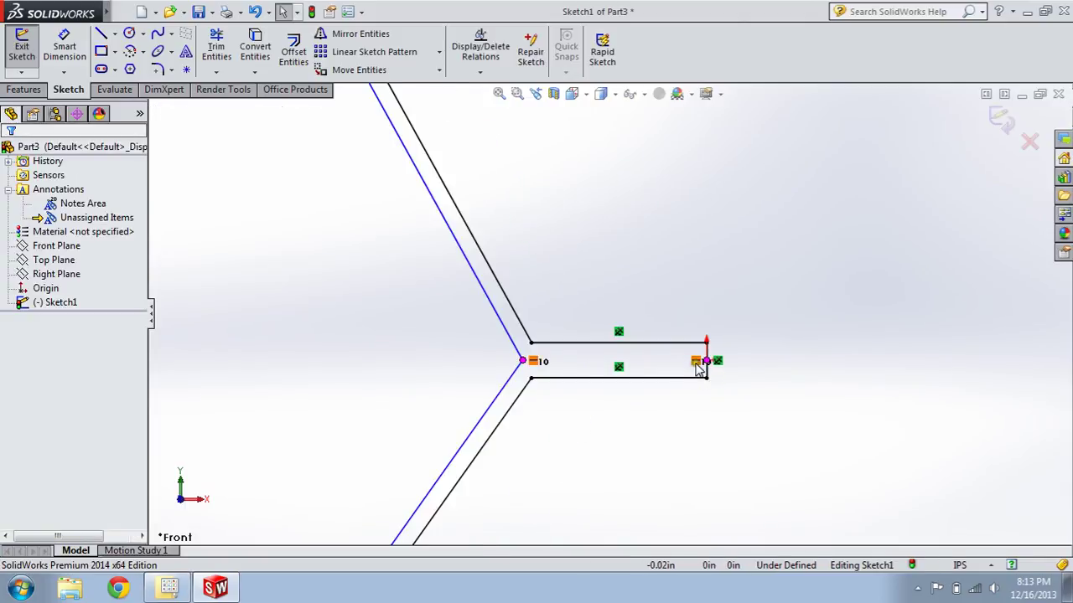
pyautogui.scroll(3, 587, 335)
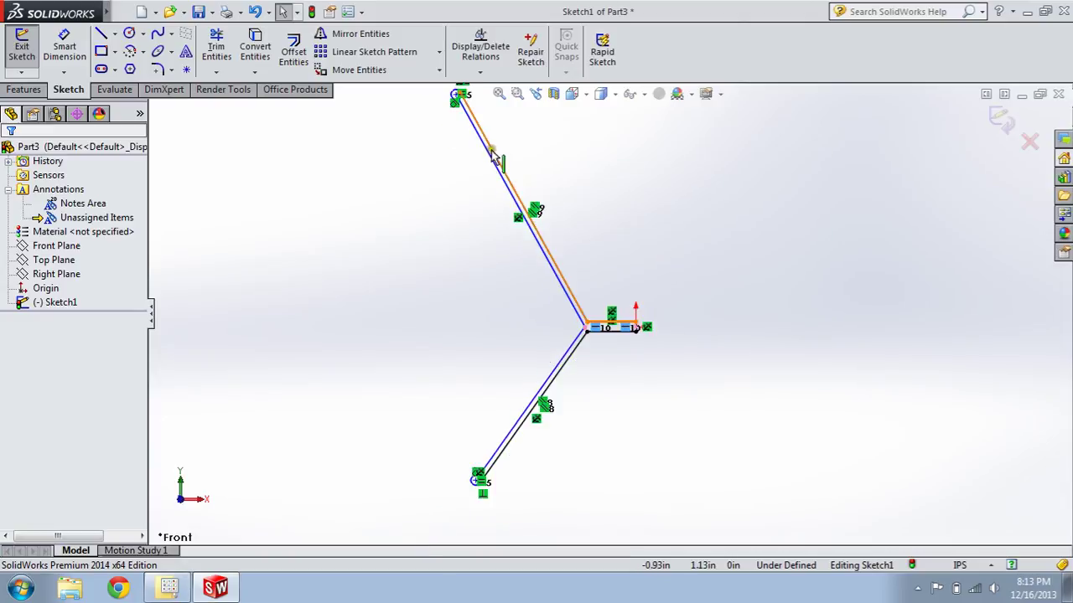
pyautogui.scroll(-2, 469, 126)
pyautogui.scroll(-2, 518, 201)
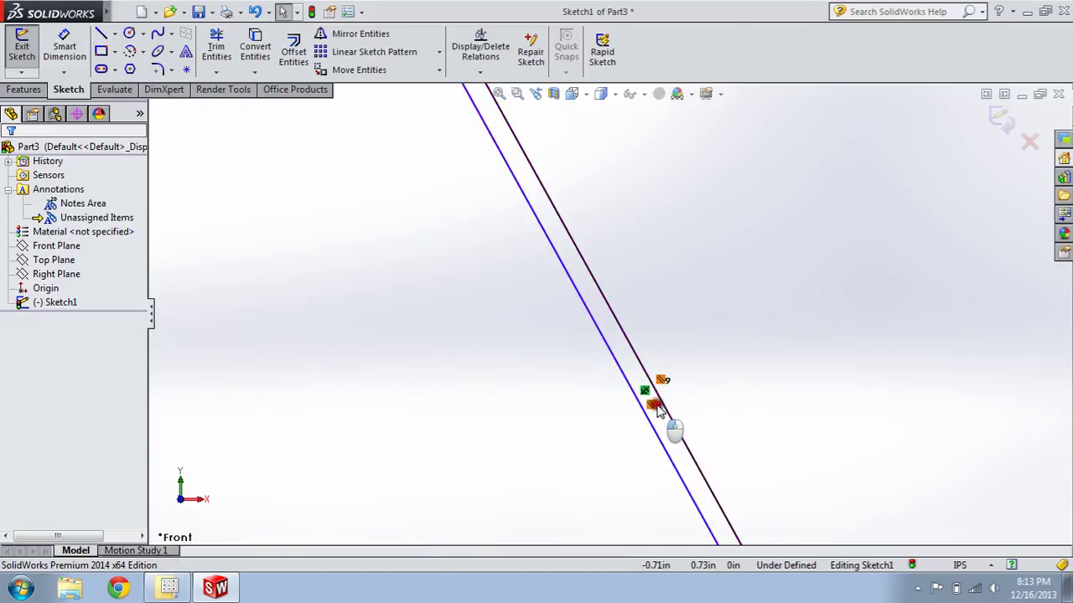
pyautogui.click(710, 388)
pyautogui.scroll(2, 703, 394)
pyautogui.scroll(1, 630, 343)
pyautogui.scroll(1, 587, 214)
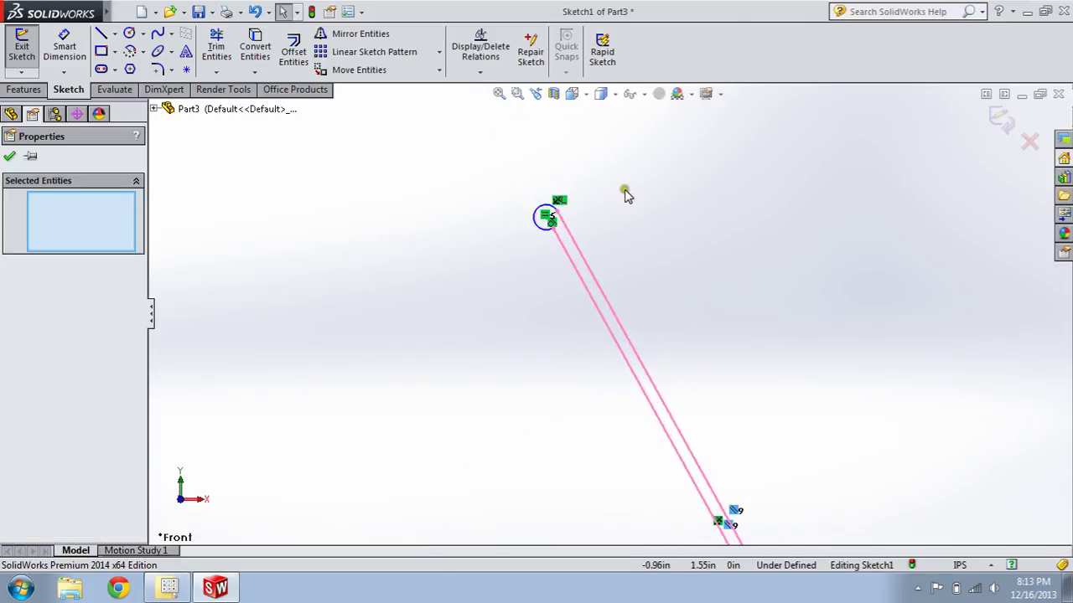
pyautogui.scroll(-3, 625, 197)
pyautogui.click(504, 267)
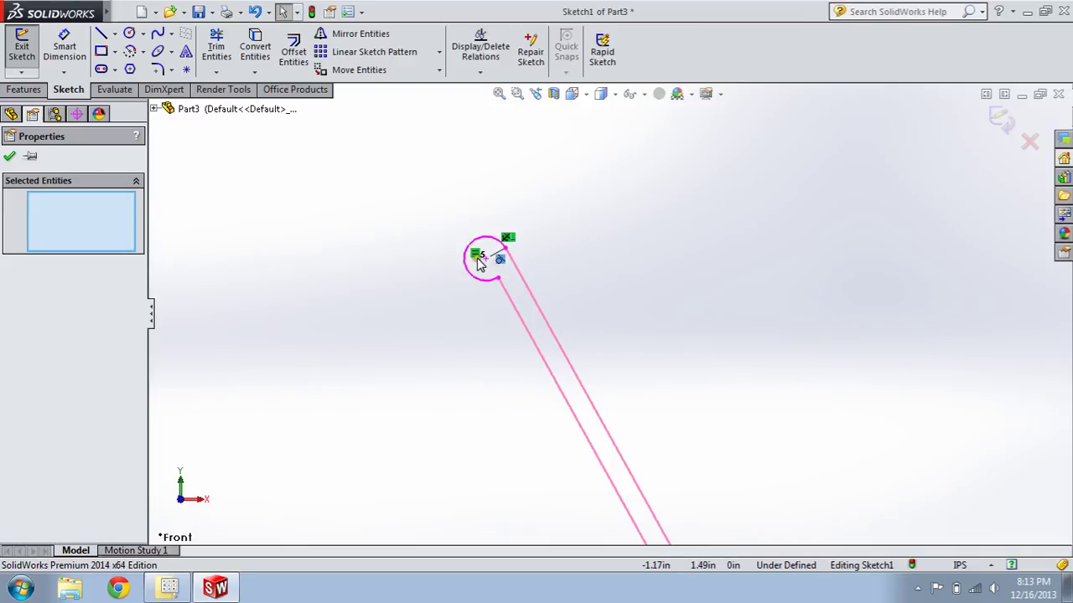
pyautogui.scroll(1, 567, 198)
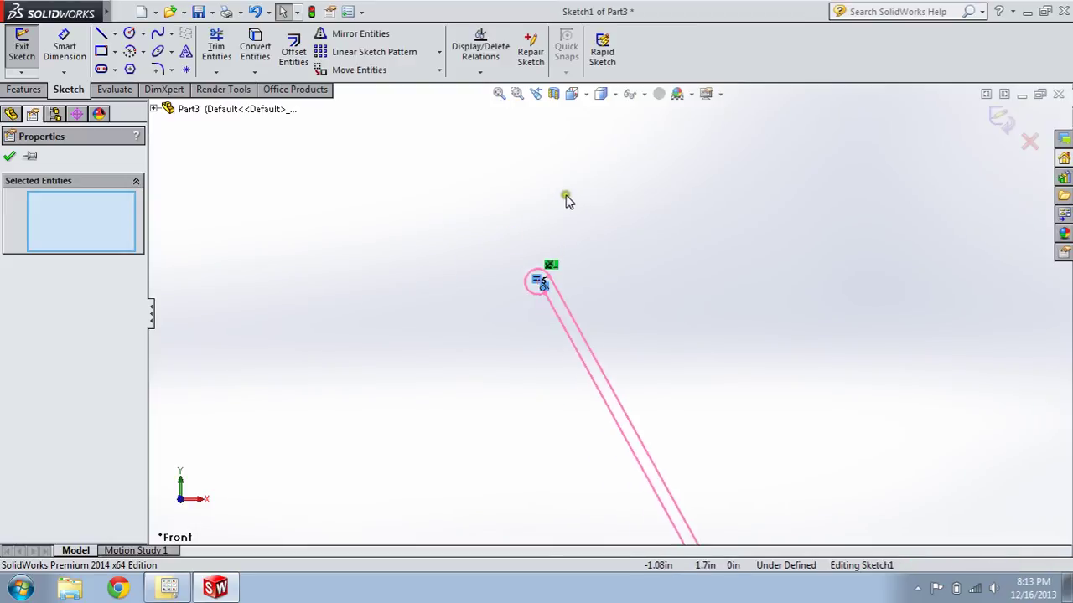
pyautogui.scroll(-3, 561, 330)
pyautogui.click(523, 340)
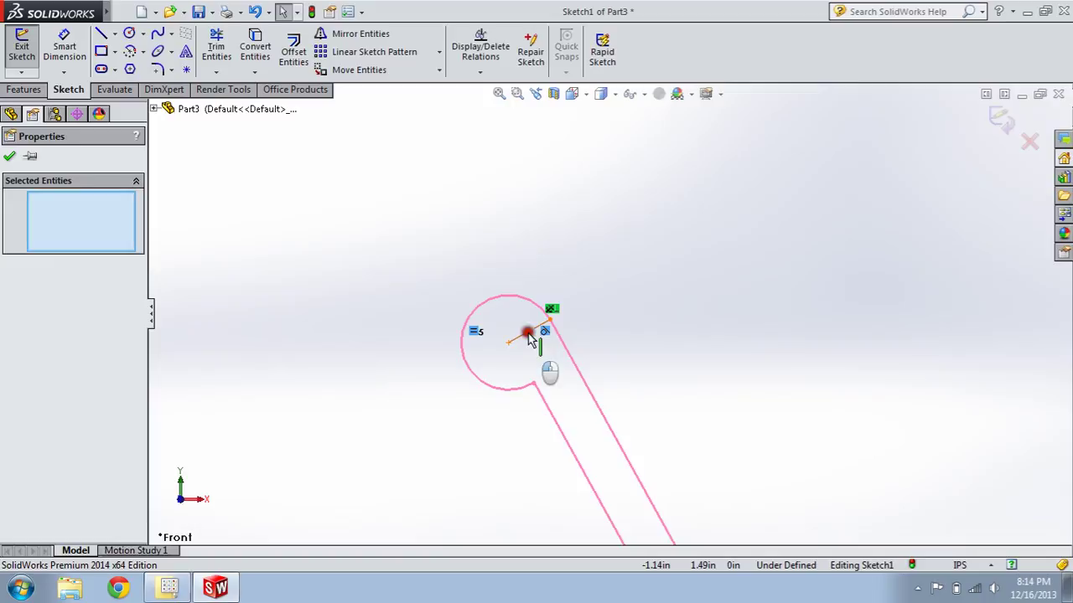
pyautogui.scroll(3, 600, 213)
pyautogui.scroll(3, 605, 226)
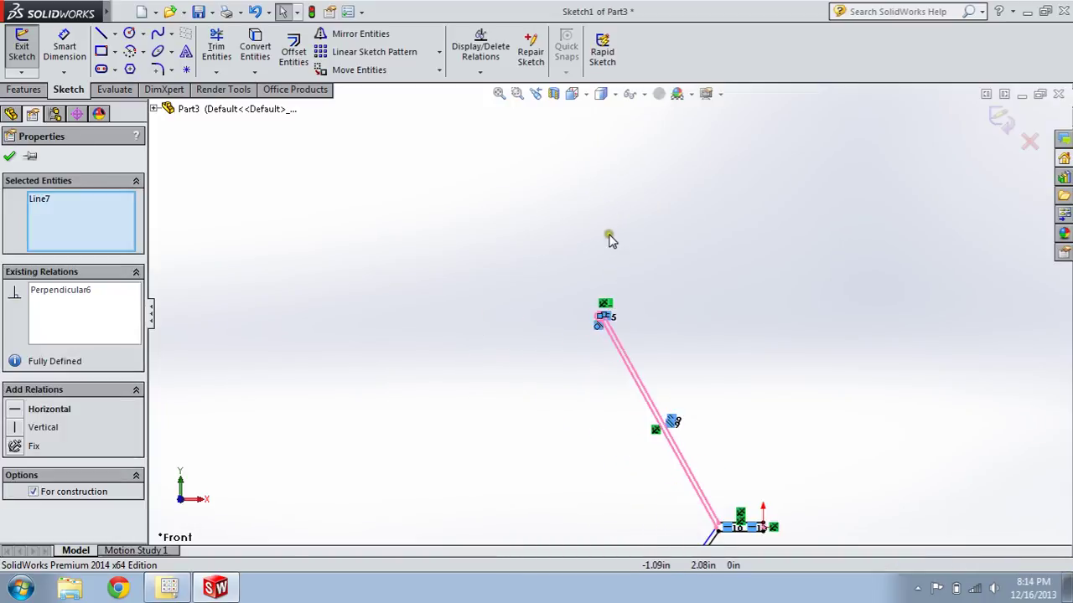
pyautogui.scroll(-2, 644, 469)
pyautogui.scroll(-4, 644, 469)
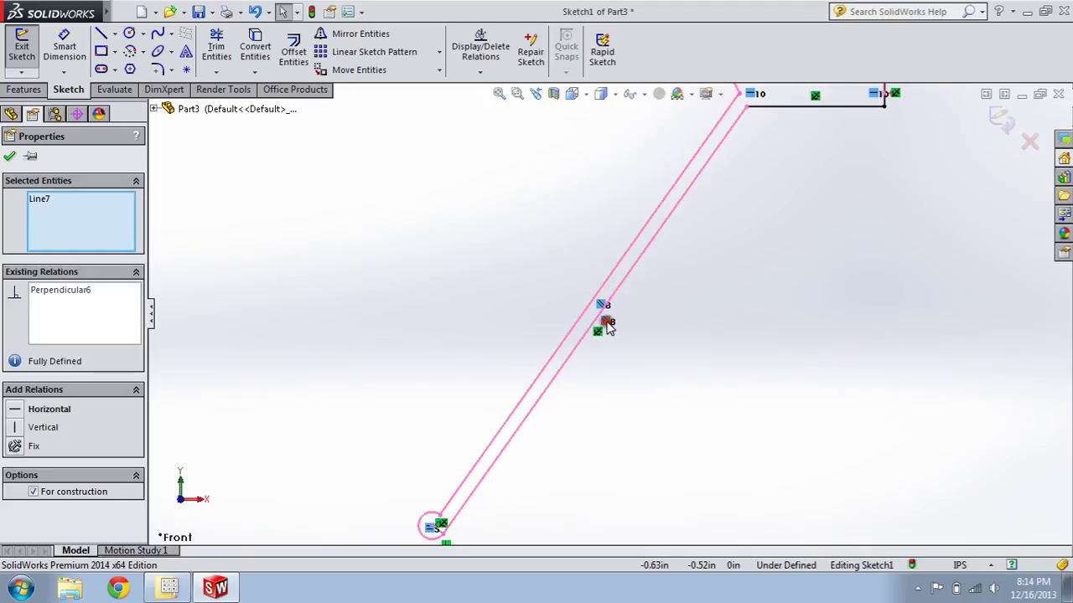
pyautogui.scroll(2, 495, 465)
pyautogui.scroll(-3, 528, 444)
pyautogui.scroll(-2, 553, 411)
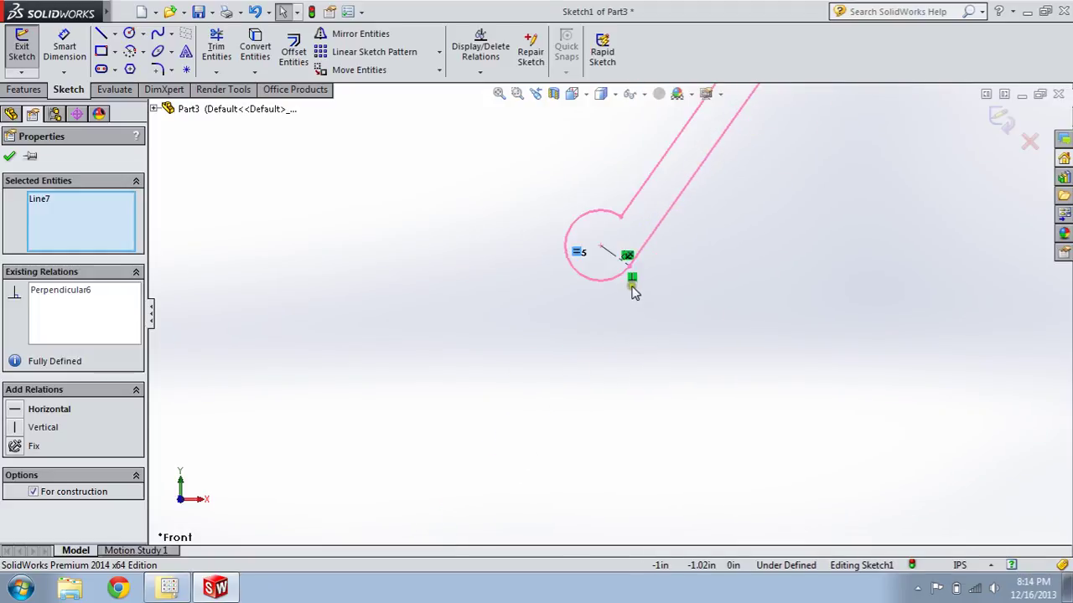
pyautogui.keyDown('ctrl'); pyautogui.click(612, 260); pyautogui.keyUp('ctrl')
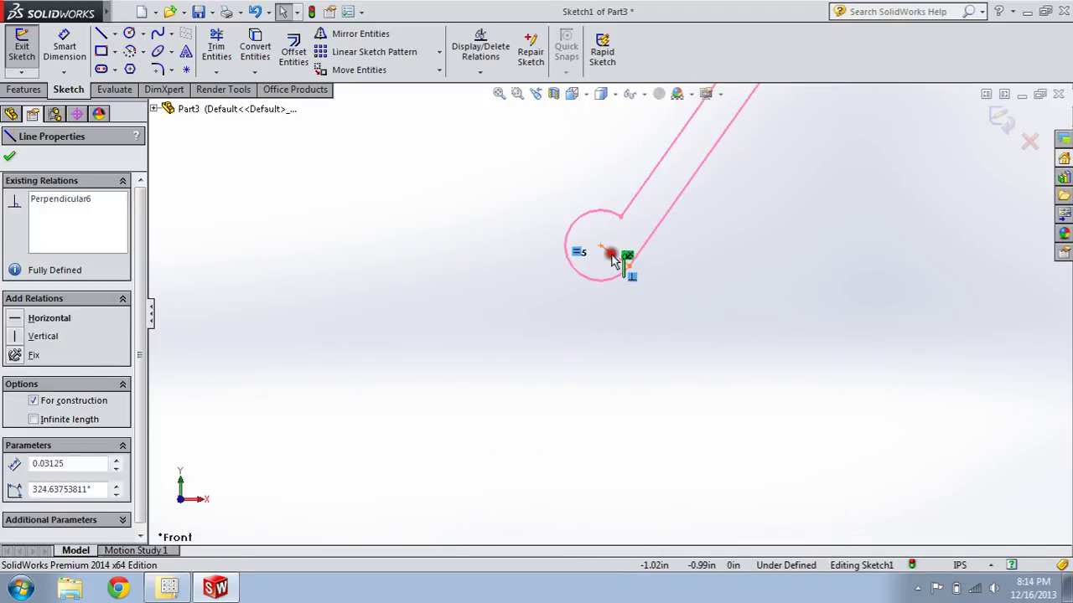
pyautogui.click(613, 260)
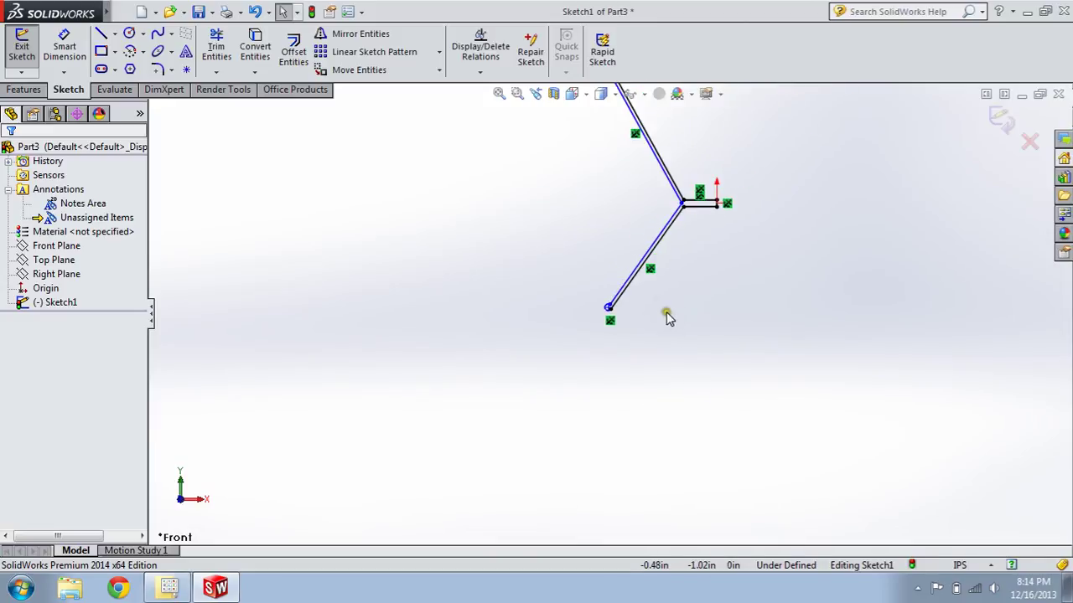
# - Apply a Fix relation to both rounded end arcs and the two unfixed angled lines that meet at the waist vertex
pyautogui.press('f')
pyautogui.scroll(-5, 593, 249)
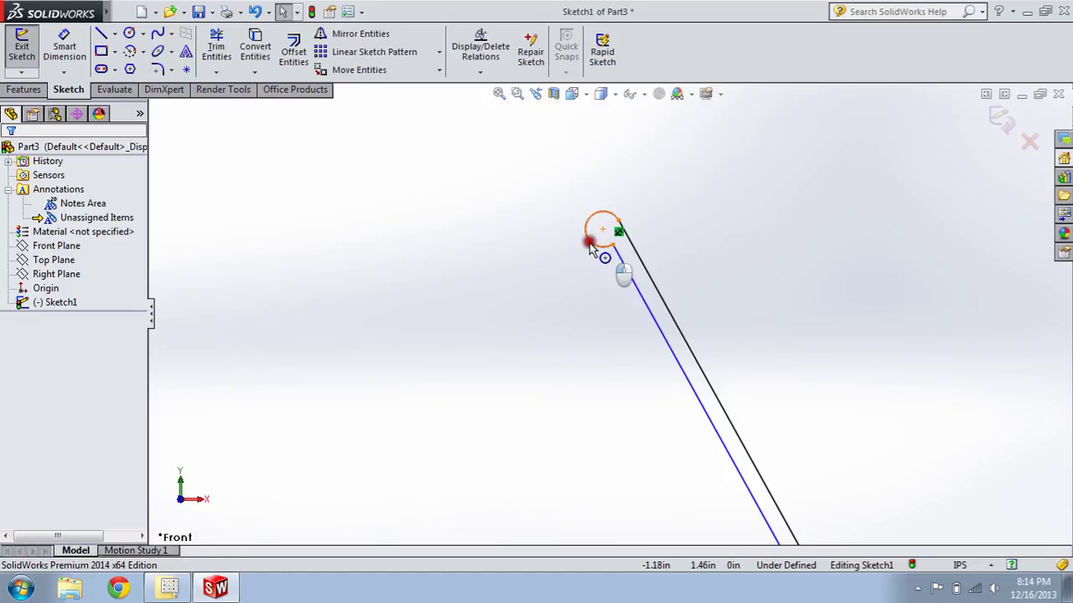
pyautogui.click(593, 242)
pyautogui.keyDown('ctrl'); pyautogui.click(619, 261); pyautogui.keyUp('ctrl')
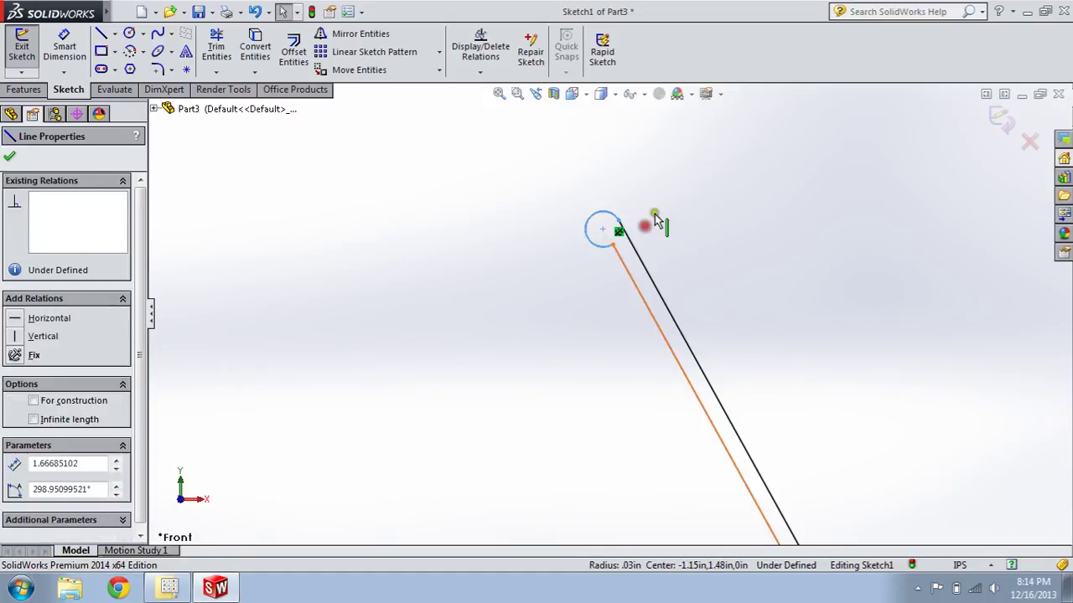
pyautogui.press('f')
pyautogui.scroll(-8, 684, 486)
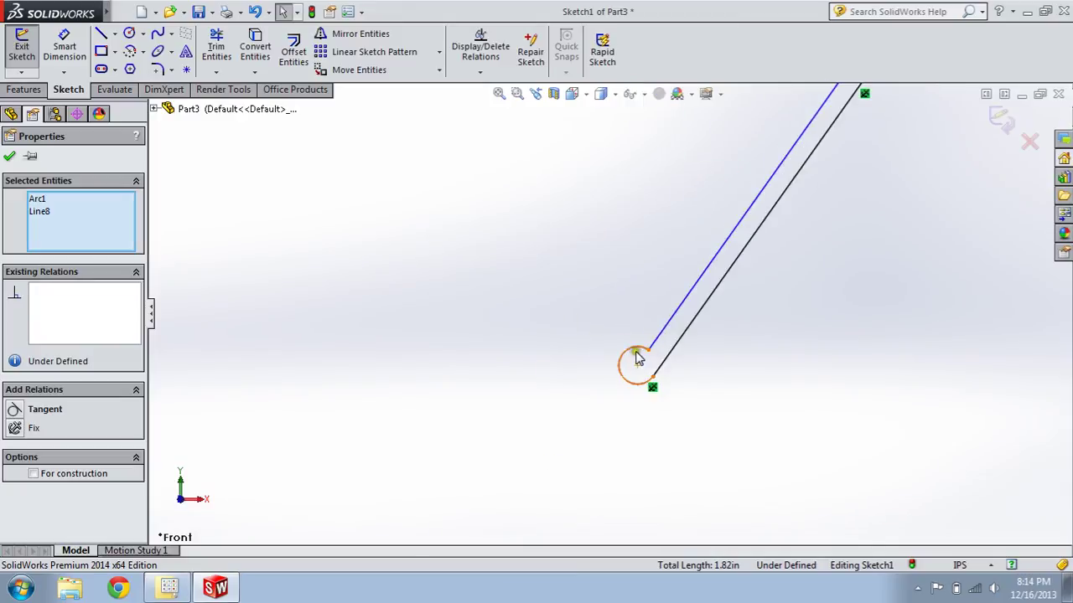
pyautogui.keyDown('ctrl'); pyautogui.click(652, 368); pyautogui.keyUp('ctrl')
pyautogui.keyDown('ctrl'); pyautogui.click(658, 368); pyautogui.keyUp('ctrl')
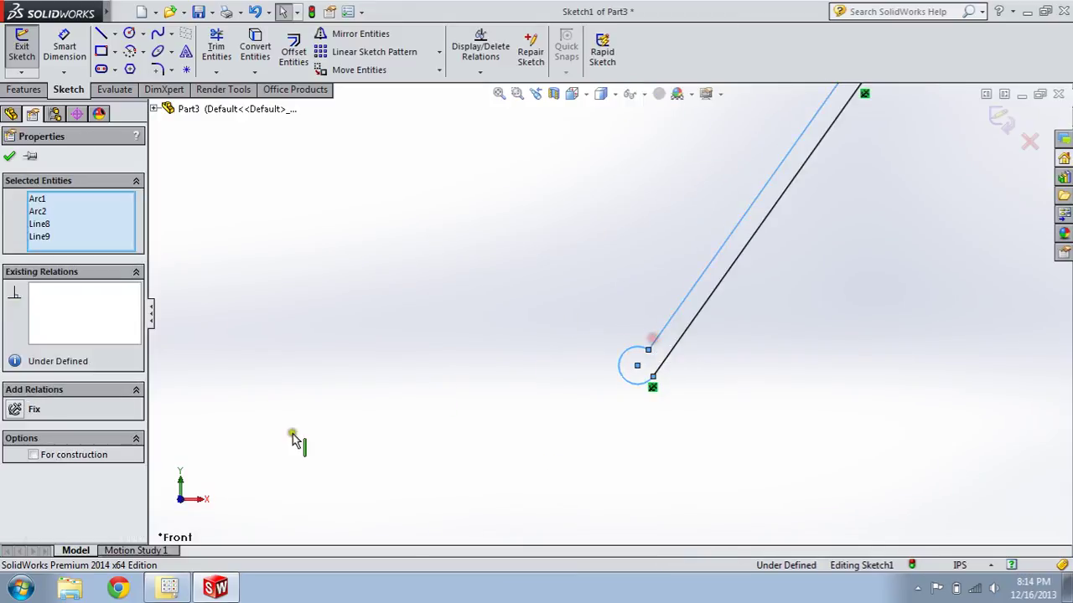
pyautogui.click(16, 409)
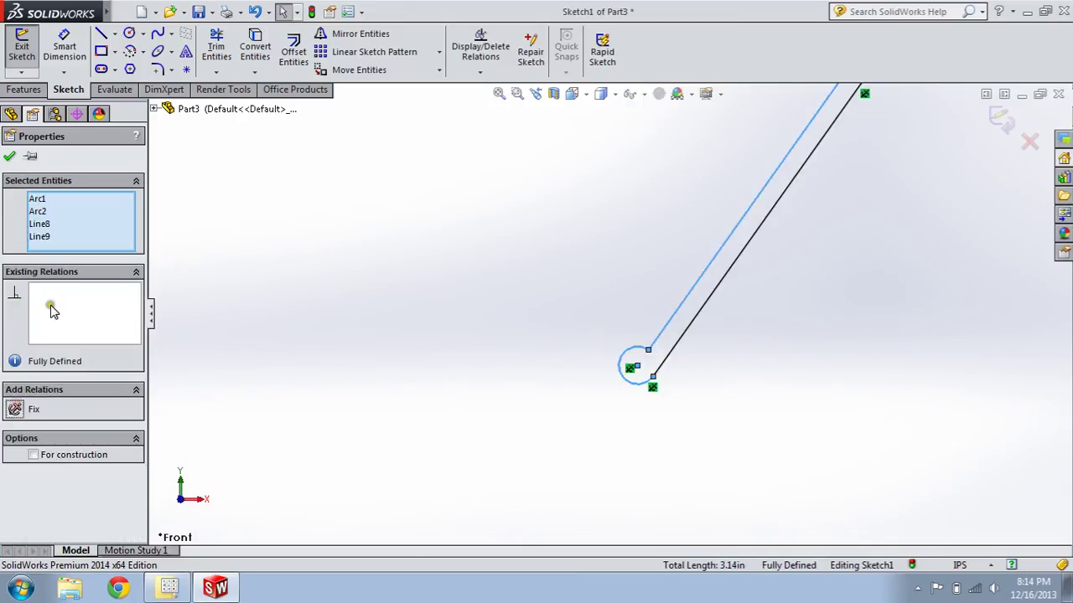
pyautogui.click(9, 156)
# - Add 0.25 in sketch fillets at the two corners where the short horizontal lines meet the upper and lower angled lines
pyautogui.moveTo(922, 431)
pyautogui.keyDown('ctrl'); pyautogui.mouseDown(button='middle')
pyautogui.moveTo(546, 465)
pyautogui.moveTo(606, 417)
pyautogui.moveTo(712, 361)
pyautogui.moveTo(706, 215)
pyautogui.moveTo(688, 352)
pyautogui.mouseUp(button='middle'); pyautogui.keyUp('ctrl')
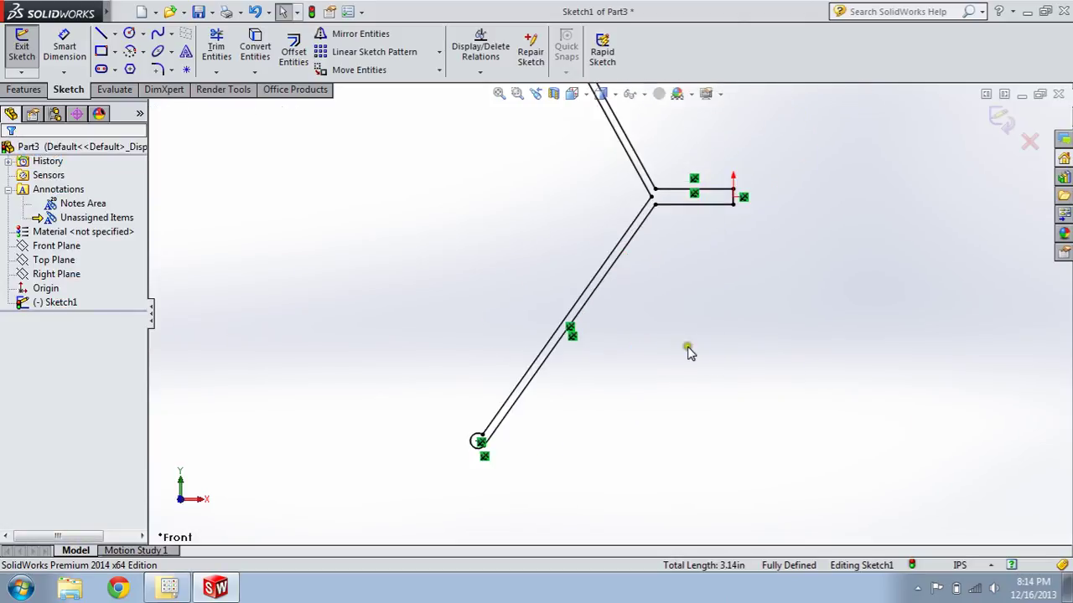
pyautogui.scroll(4, 670, 356)
pyautogui.scroll(-3, 558, 125)
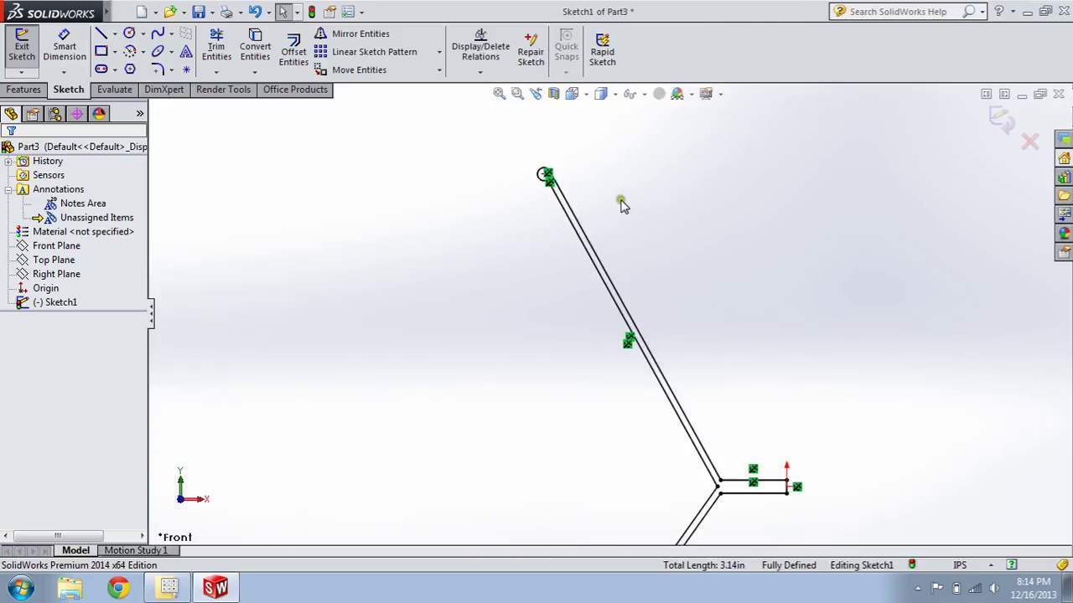
pyautogui.scroll(4, 637, 251)
pyautogui.scroll(-5, 662, 383)
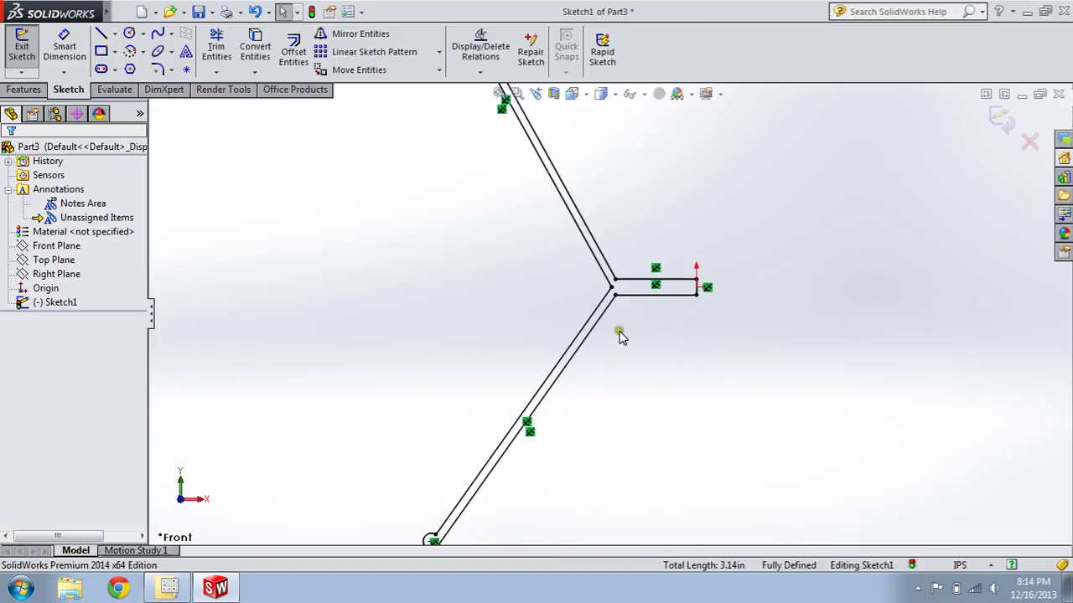
pyautogui.scroll(-2, 634, 299)
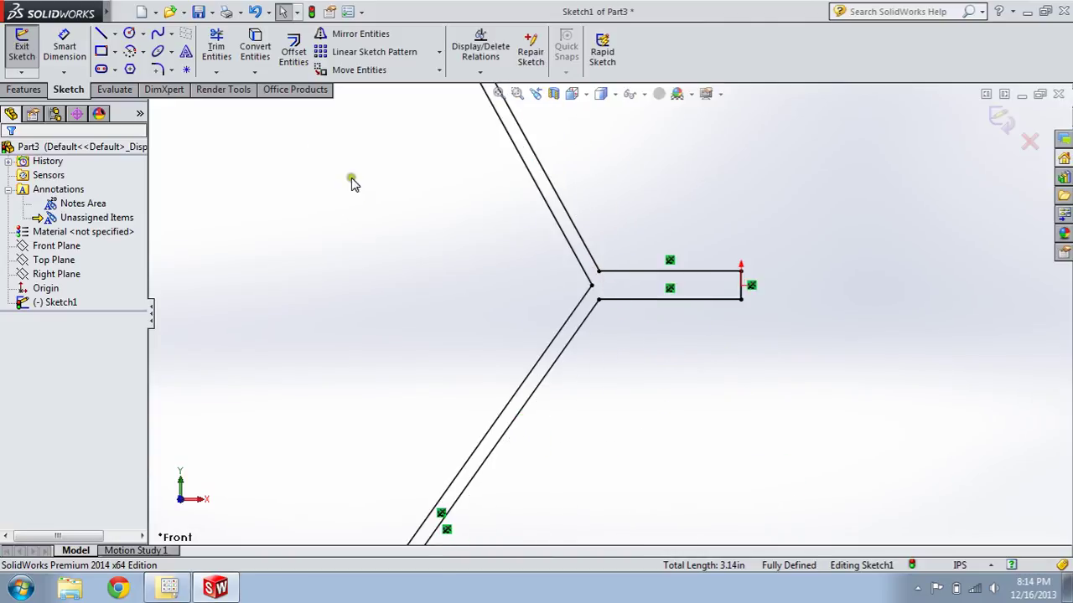
pyautogui.click(176, 70)
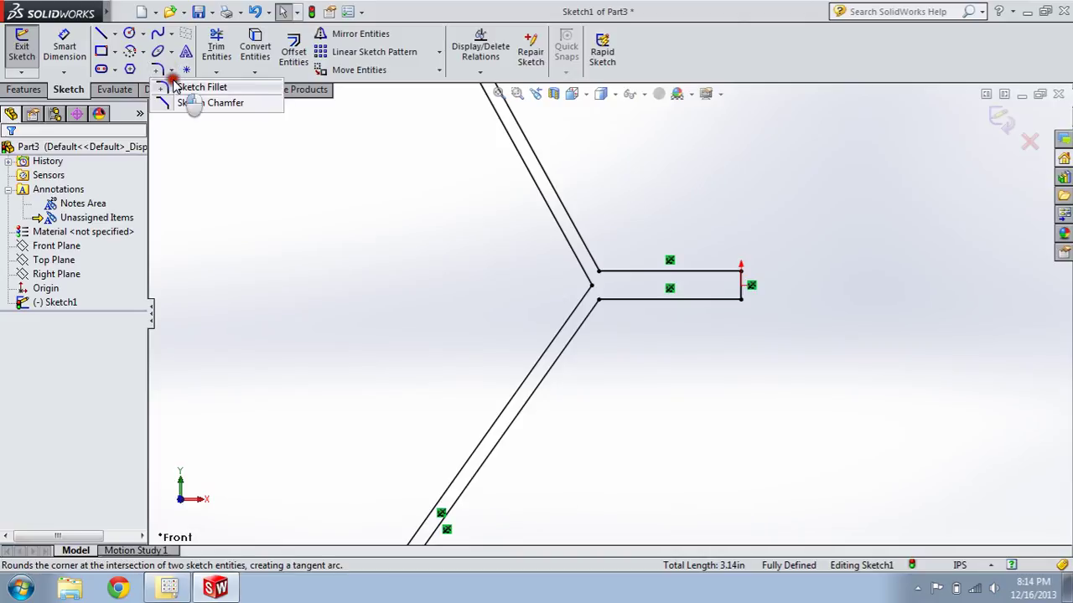
pyautogui.click(189, 86)
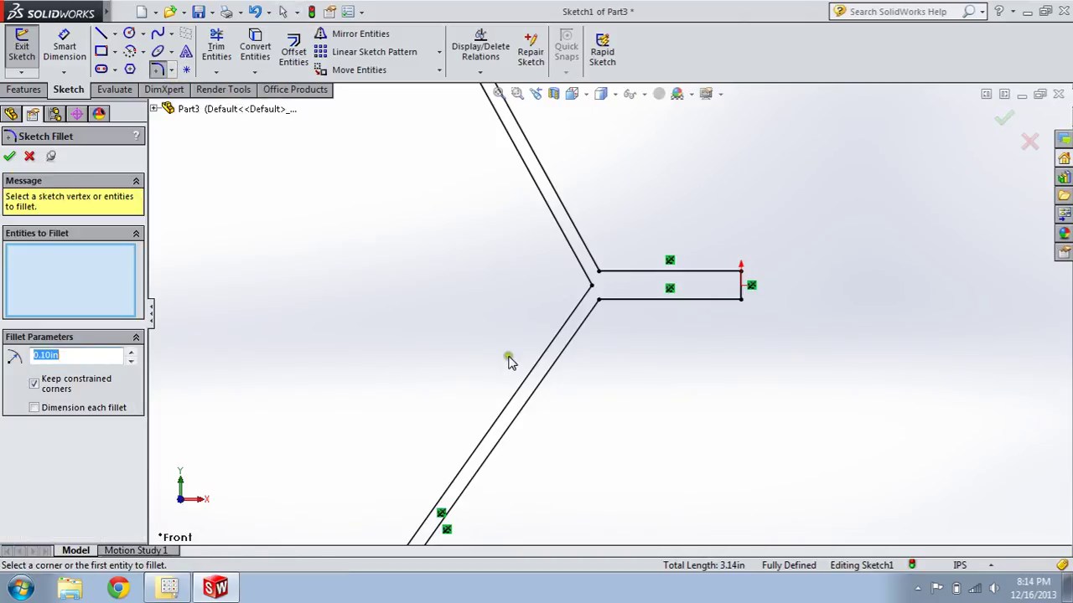
pyautogui.scroll(-2, 754, 274)
pyautogui.click(521, 265)
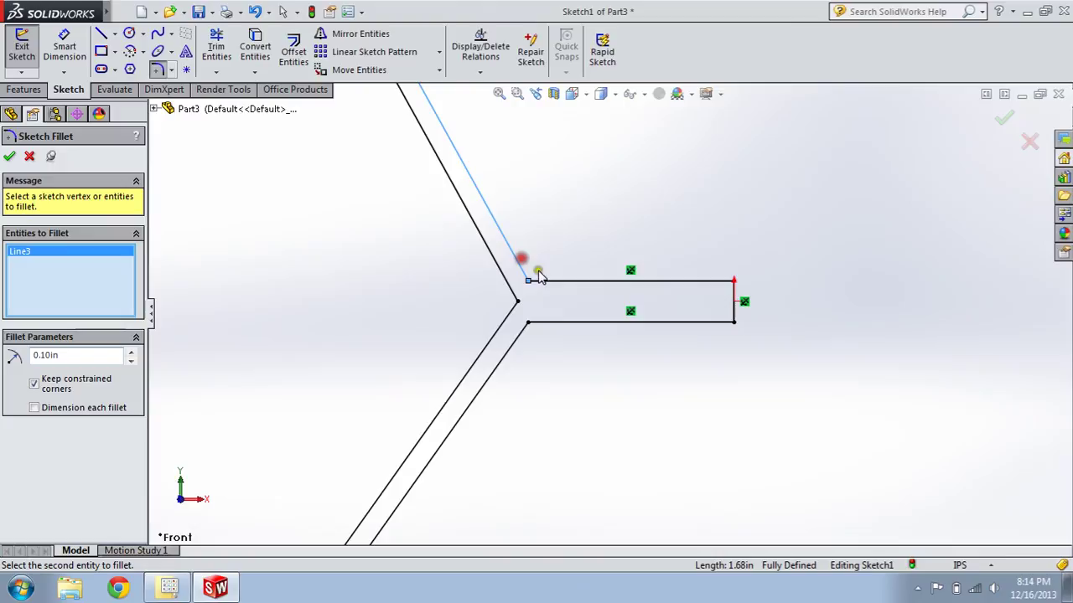
pyautogui.click(563, 282)
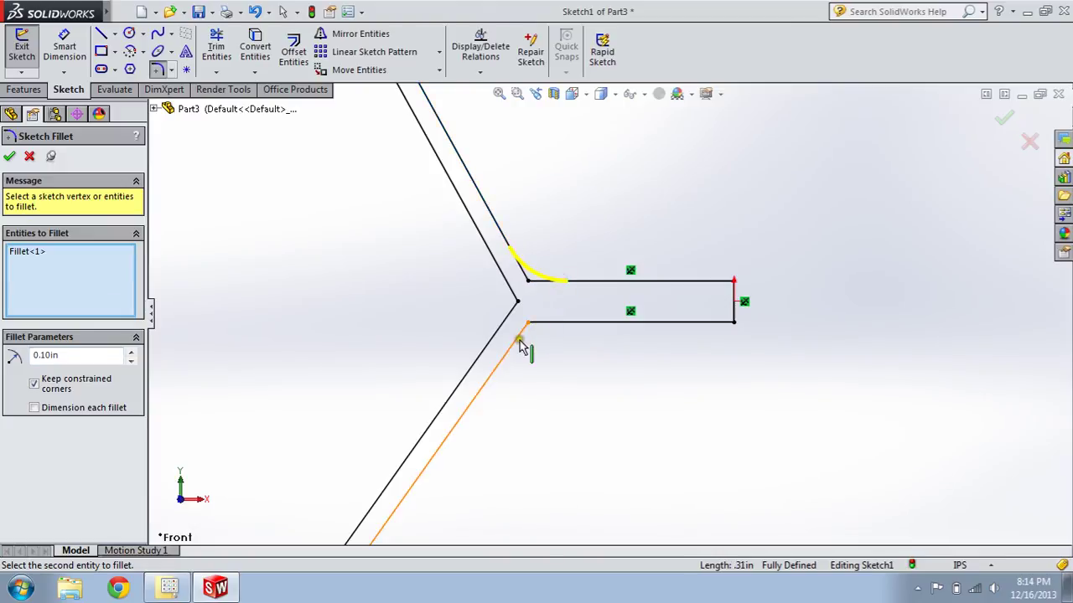
pyautogui.click(520, 342)
pyautogui.click(552, 325)
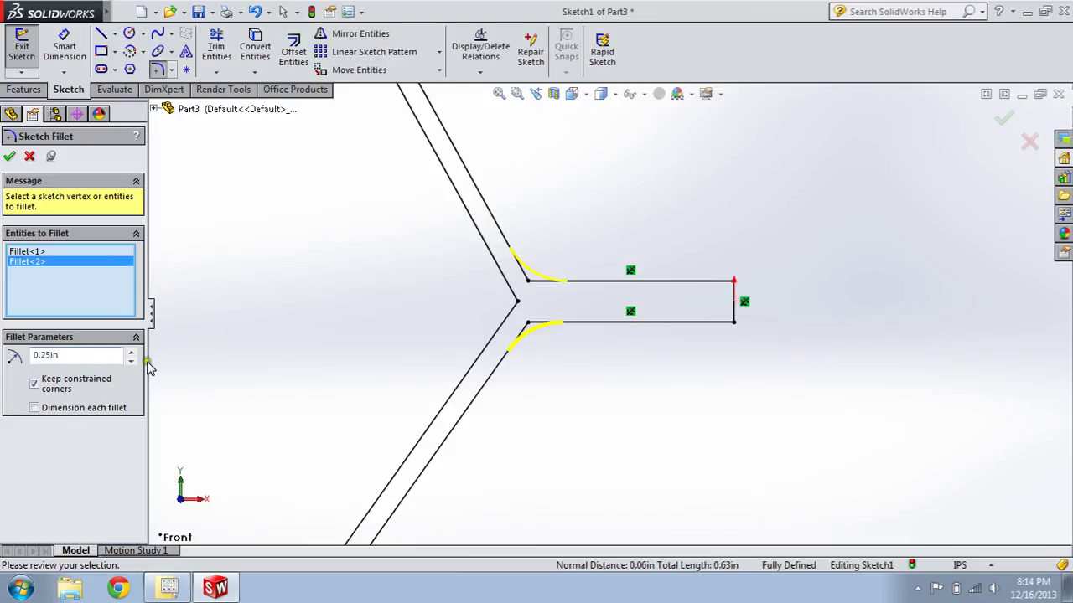
pyautogui.click(11, 157)
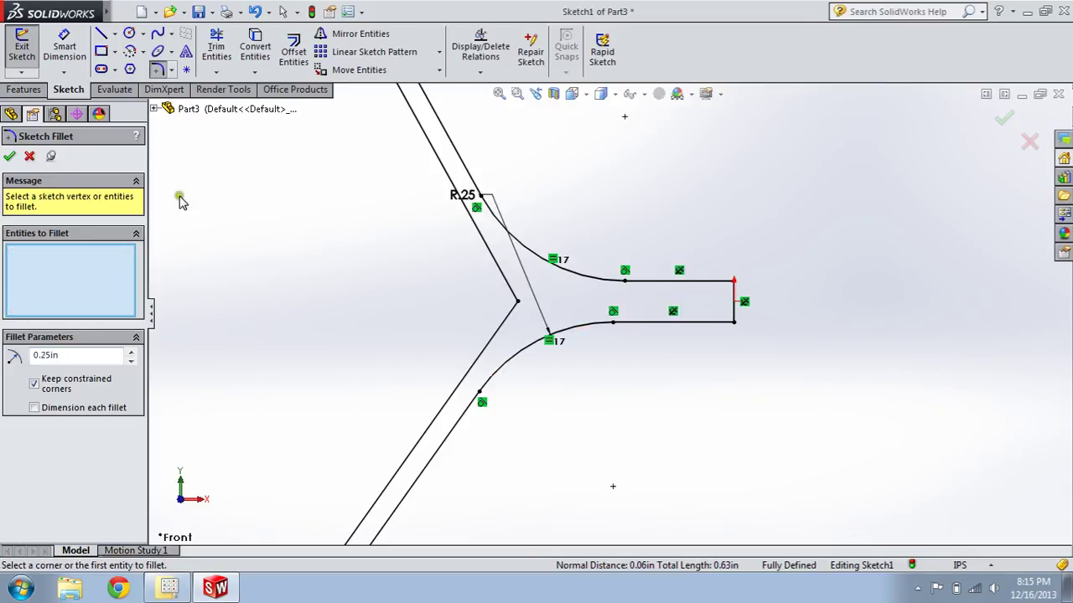
pyautogui.click(114, 34)
pyautogui.click(128, 66)
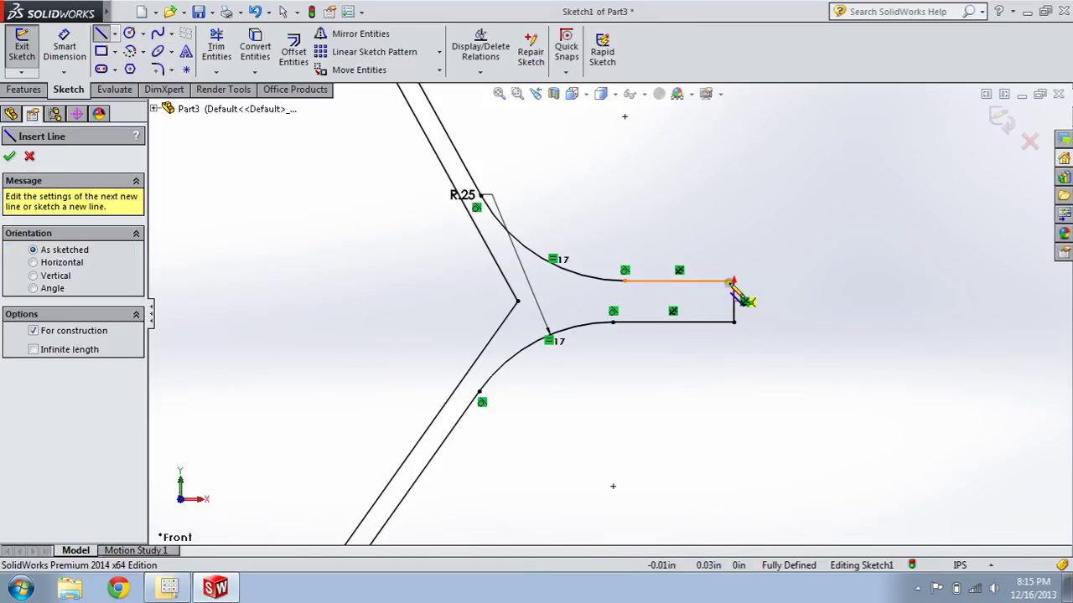
pyautogui.press('Escape')
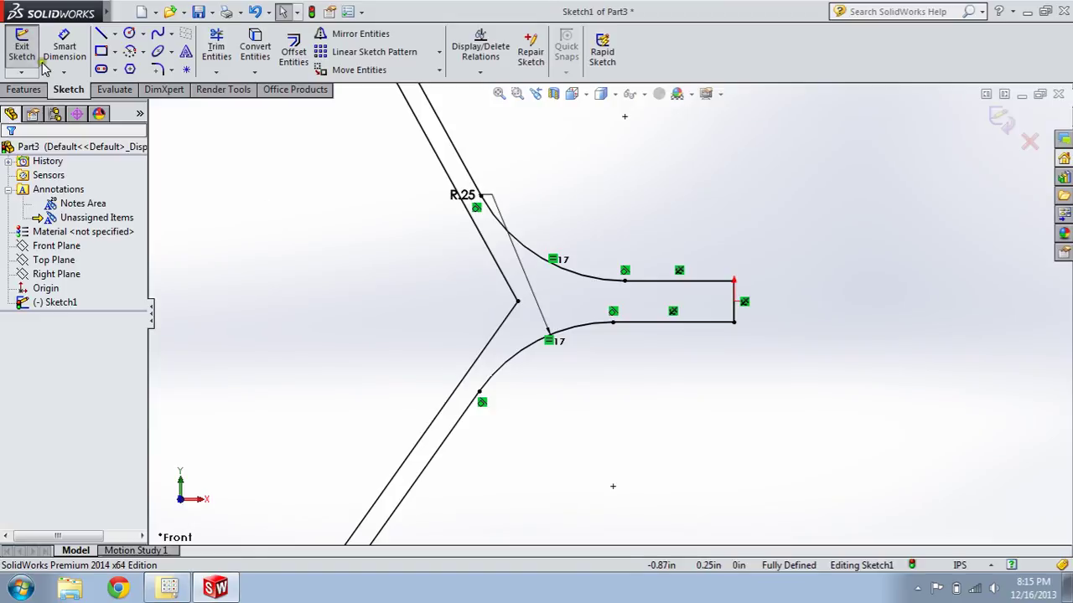
# - Revolve the profile 360 degrees about the short vertical line at the origin
pyautogui.click(25, 89)
pyautogui.click(79, 52)
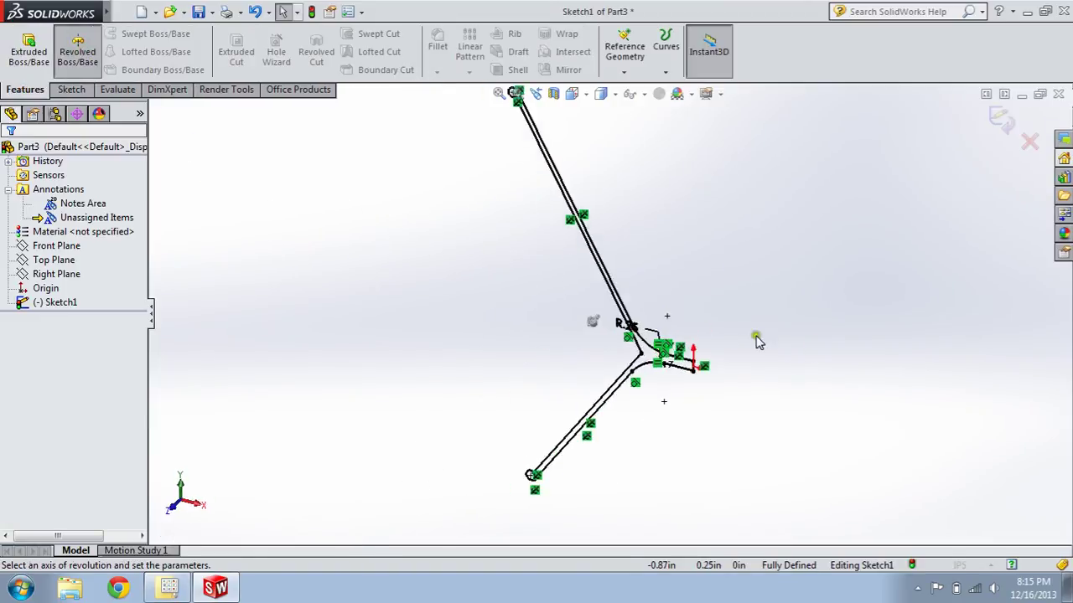
pyautogui.scroll(-3, 695, 373)
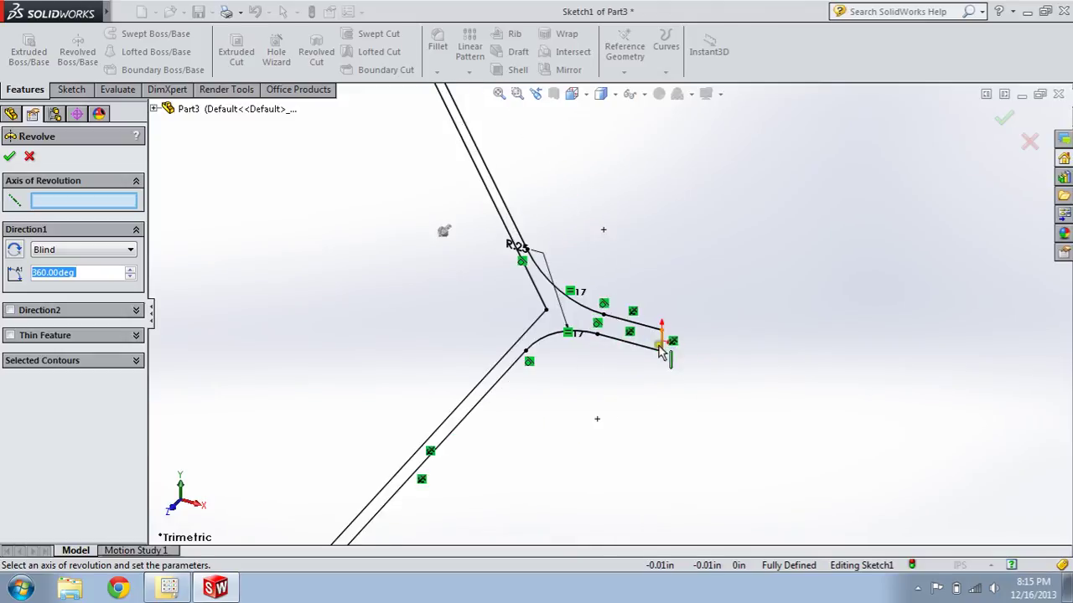
pyautogui.scroll(-3, 657, 345)
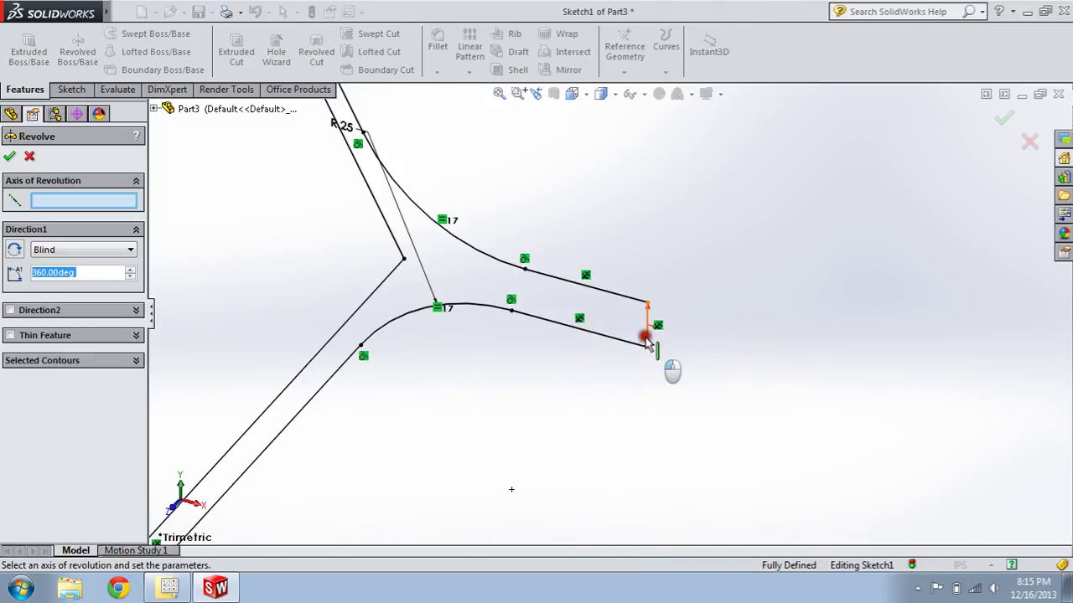
pyautogui.click(639, 344)
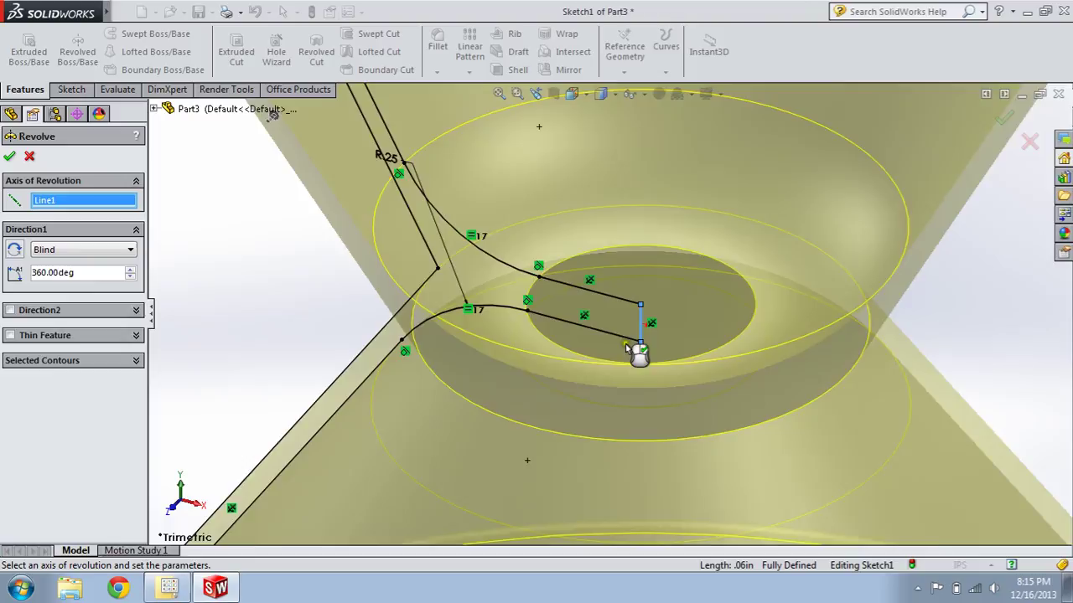
pyautogui.scroll(5, 636, 346)
pyautogui.scroll(3, 618, 338)
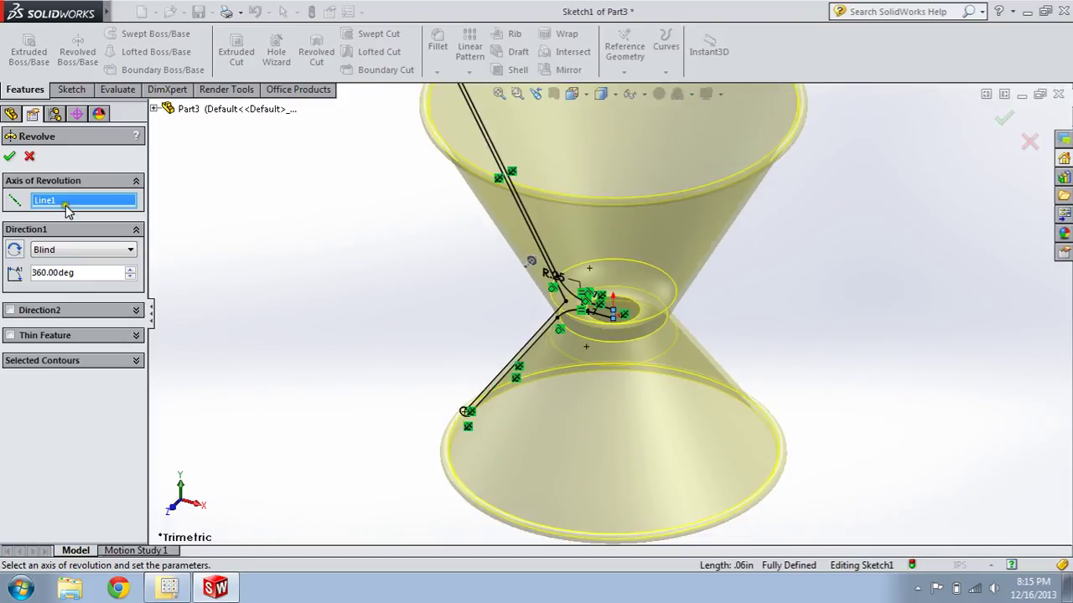
pyautogui.click(10, 156)
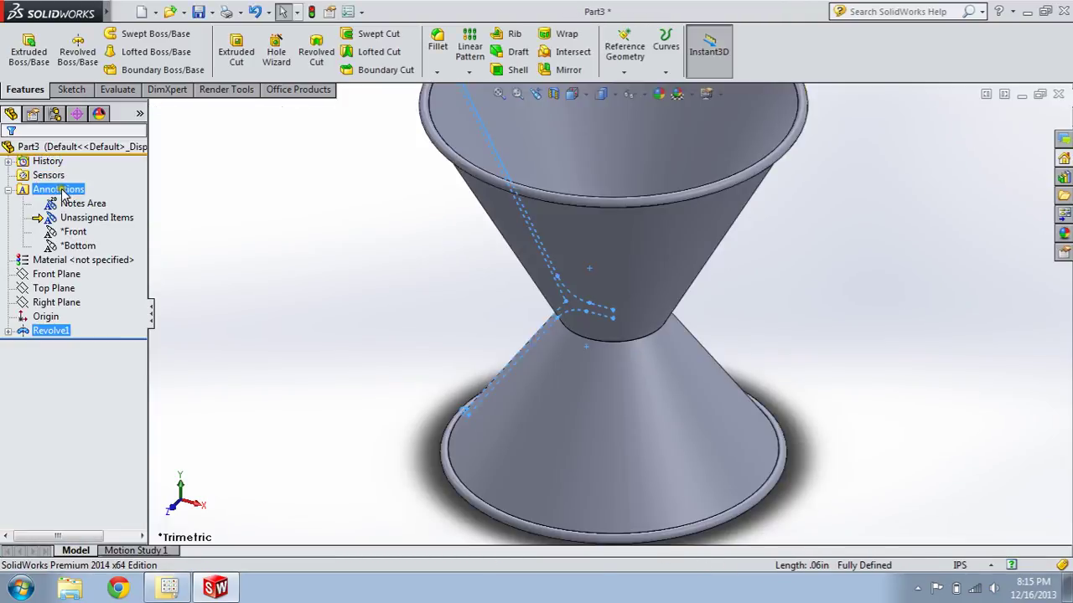
# - Assign the steel material AISI 304 to the part and close the material settings
pyautogui.rightClick(59, 265)
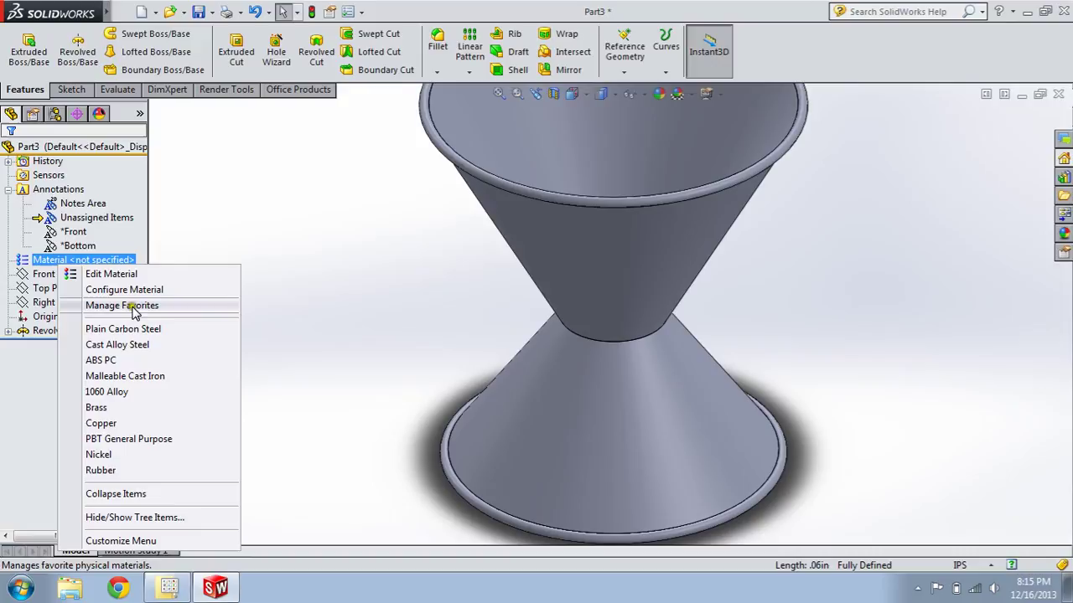
pyautogui.click(134, 274)
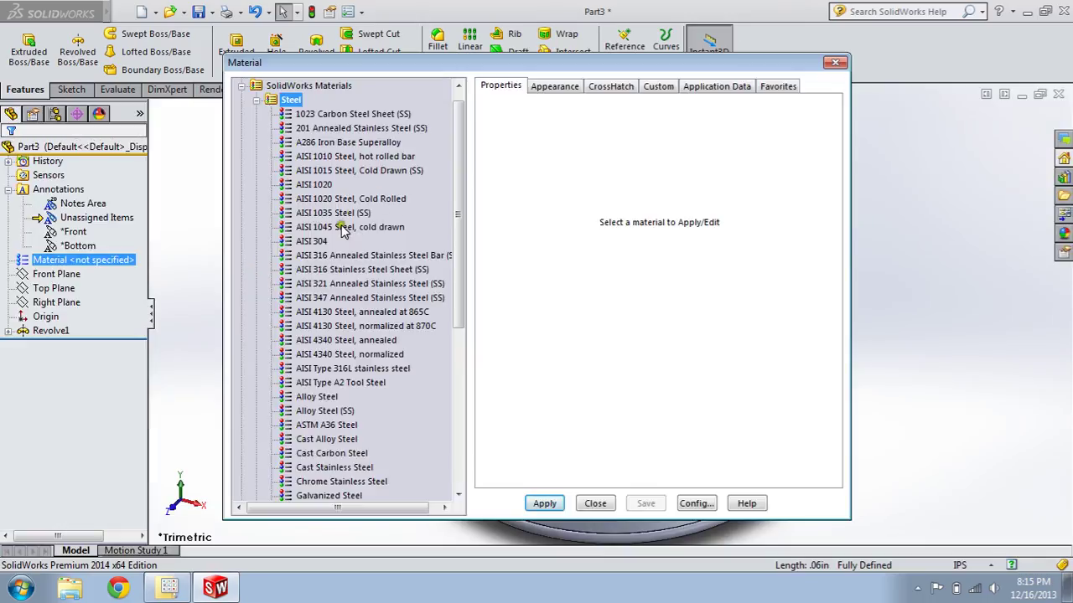
pyautogui.scroll(-3, 325, 267)
pyautogui.scroll(2, 309, 303)
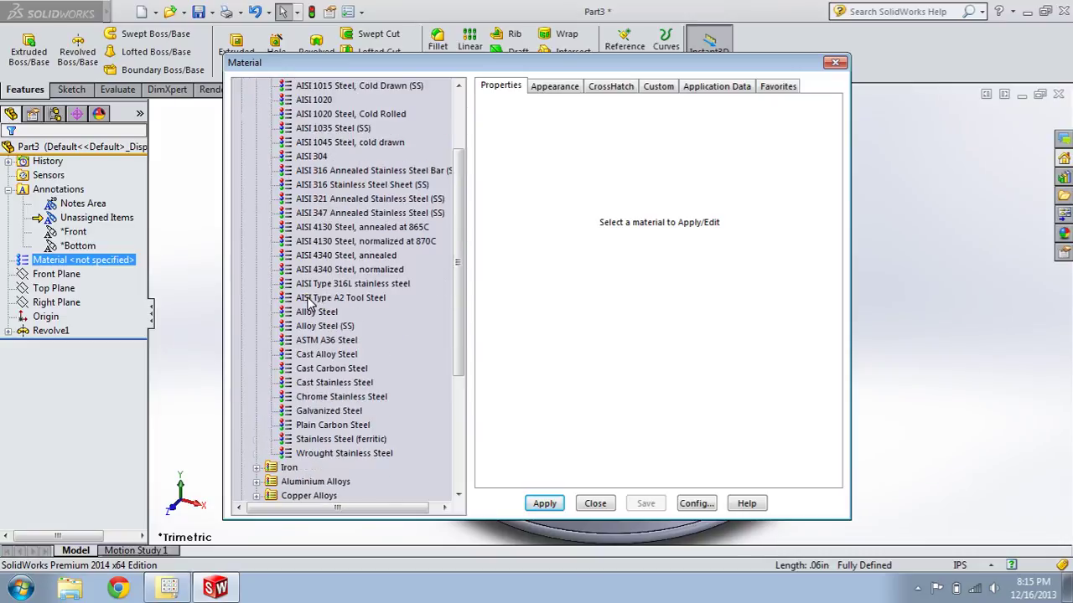
pyautogui.click(318, 199)
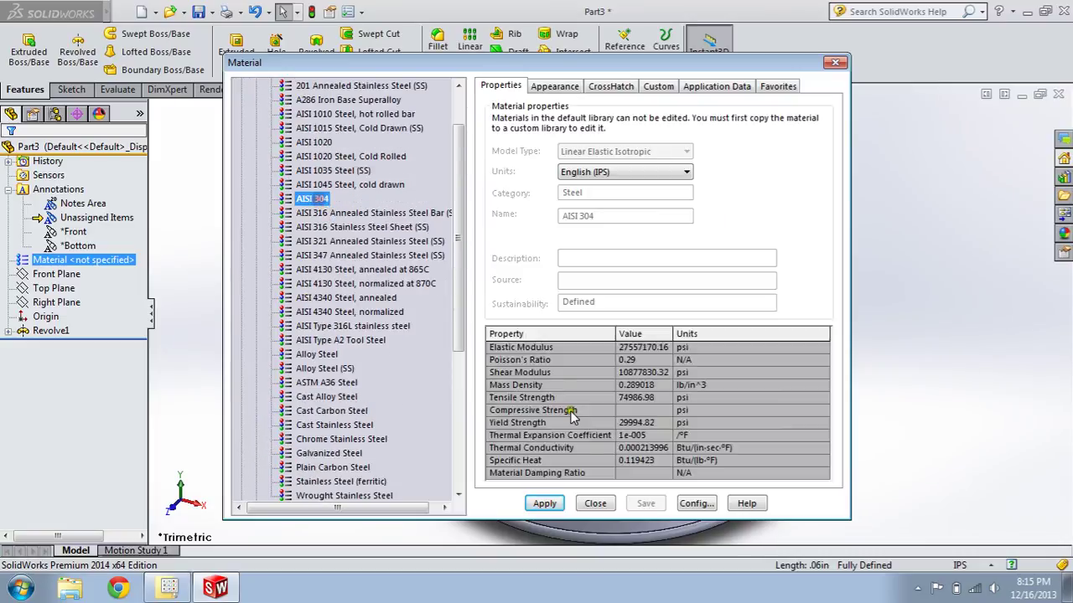
pyautogui.click(542, 502)
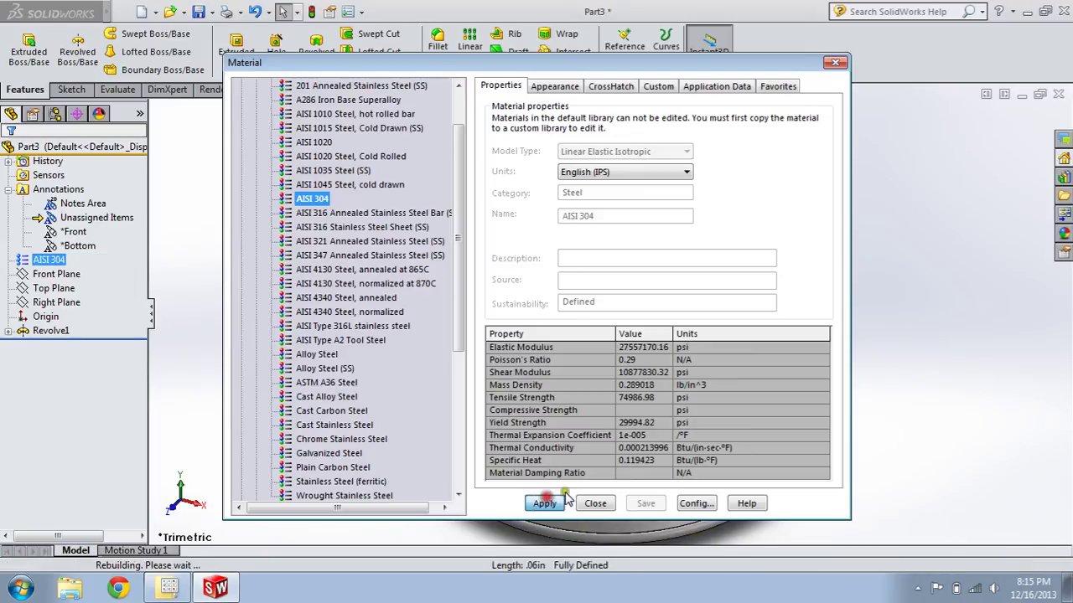
pyautogui.click(595, 503)
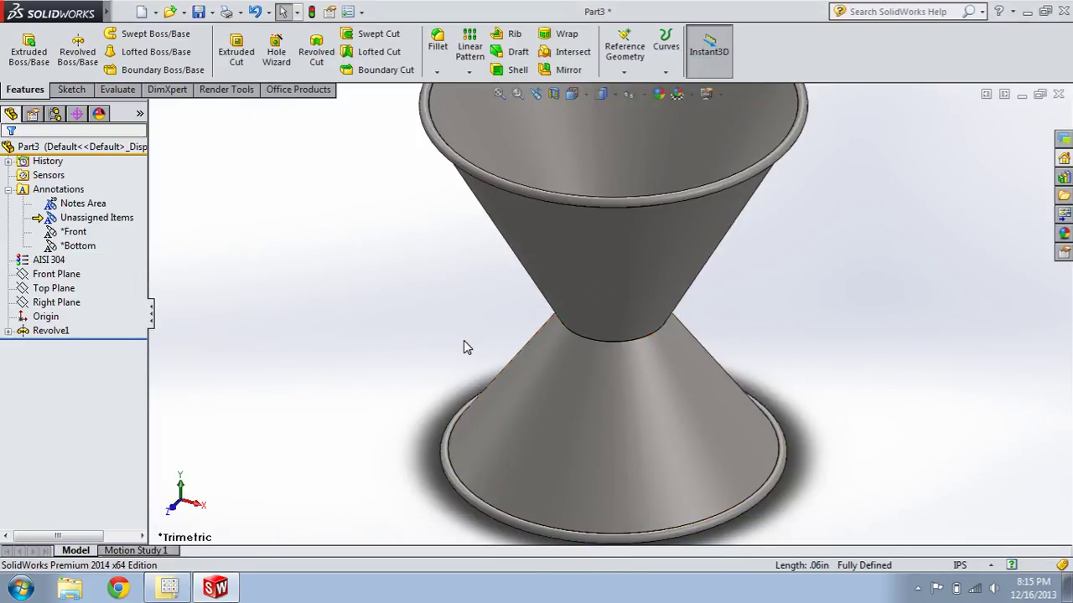
pyautogui.hotkey('ctrl', '7')
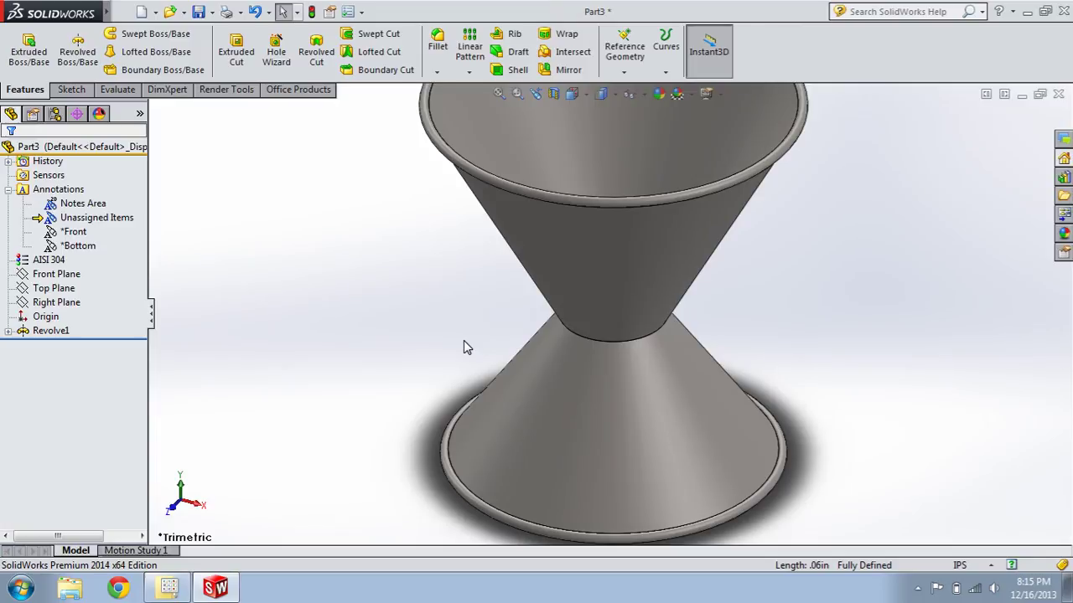